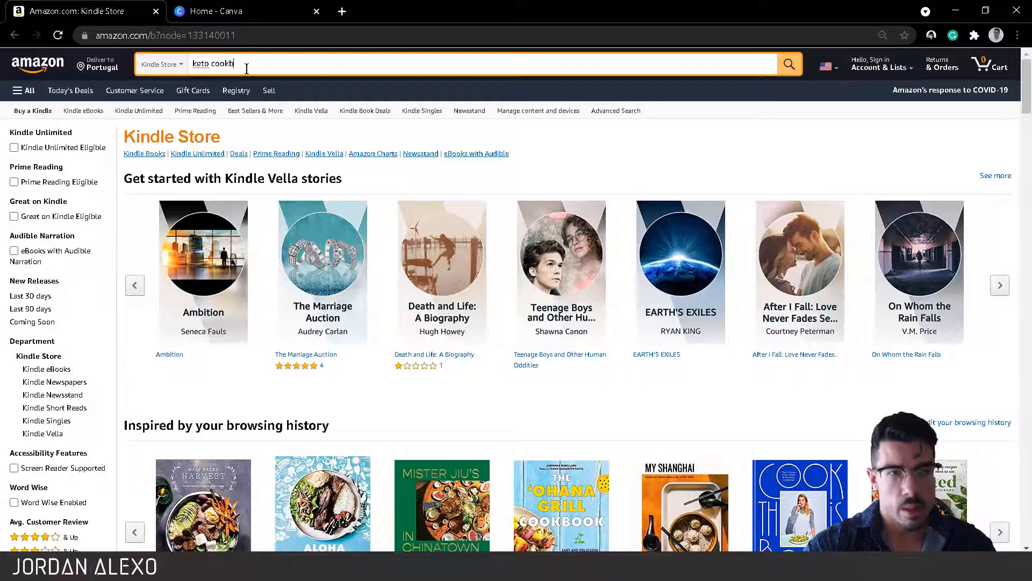
Step: Search the Kindle Store for "keto cookbook"
{"action": "type", "text": "ook"}
{"action": "key", "text": "Return"}
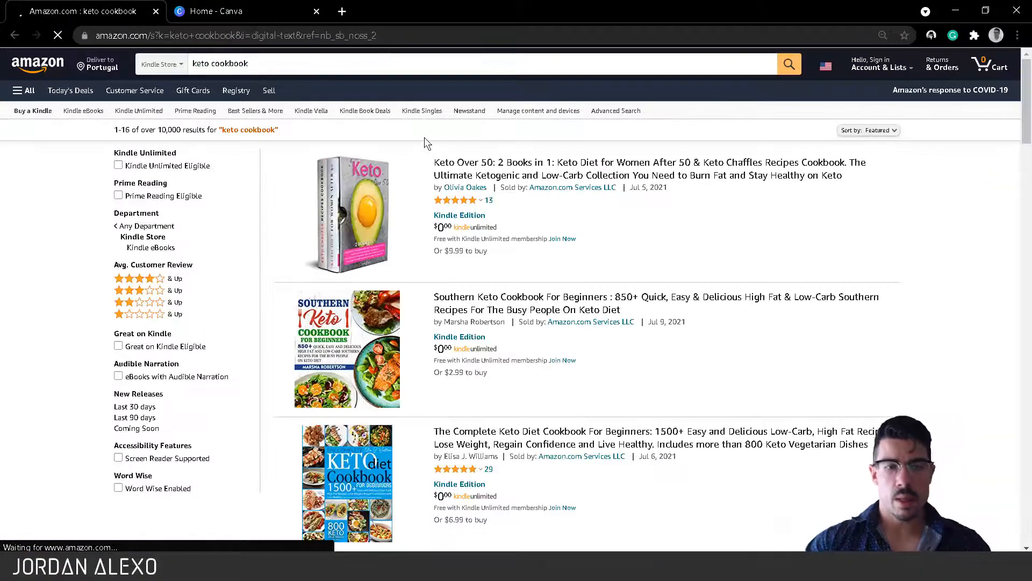
Step: Examine the covers, prices, publication dates and Kindle Store sales ranks of the keto cookbook search results
{"action": "scroll", "coordinate": [404, 204], "scroll_direction": "down", "scroll_amount": 4}
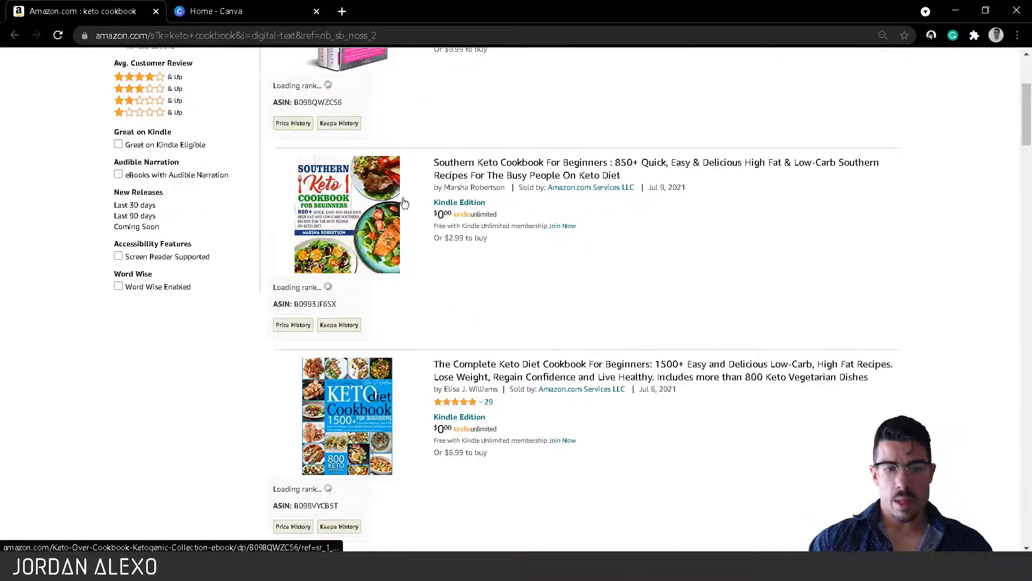
{"action": "scroll", "coordinate": [553, 310], "scroll_direction": "down", "scroll_amount": 4}
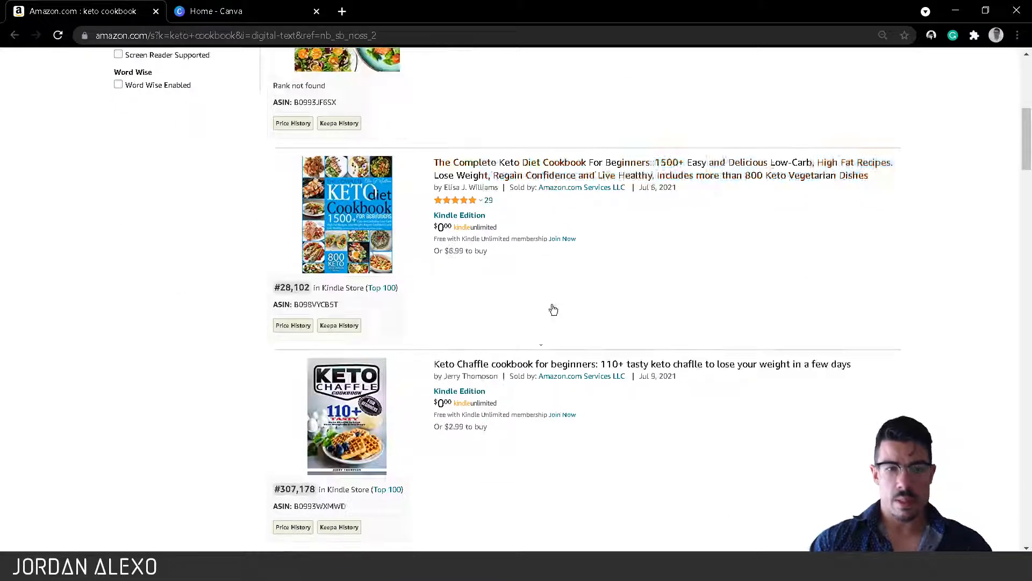
{"action": "scroll", "coordinate": [503, 256], "scroll_direction": "down", "scroll_amount": 8}
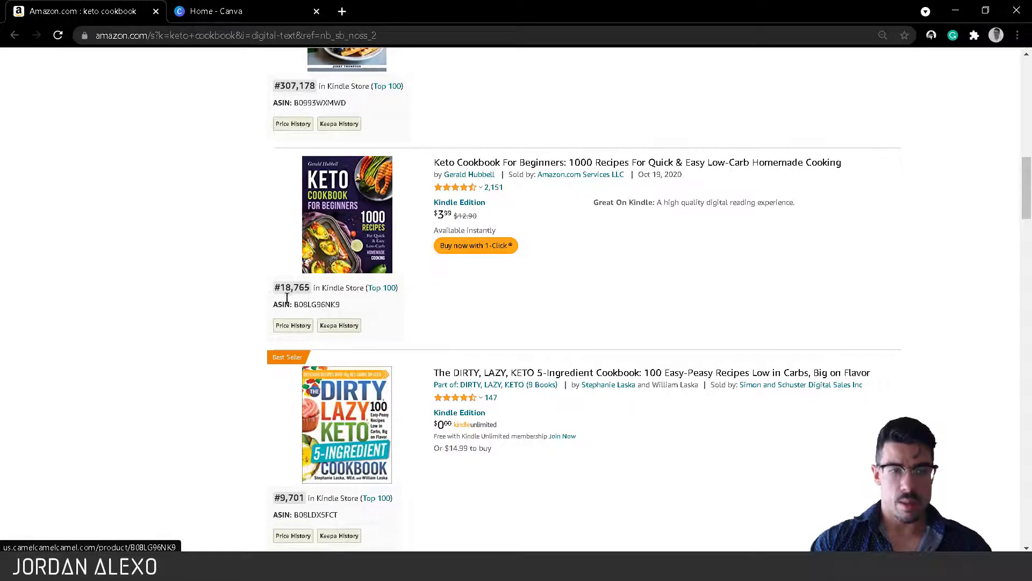
{"action": "mouse_move", "coordinate": [311, 257]}
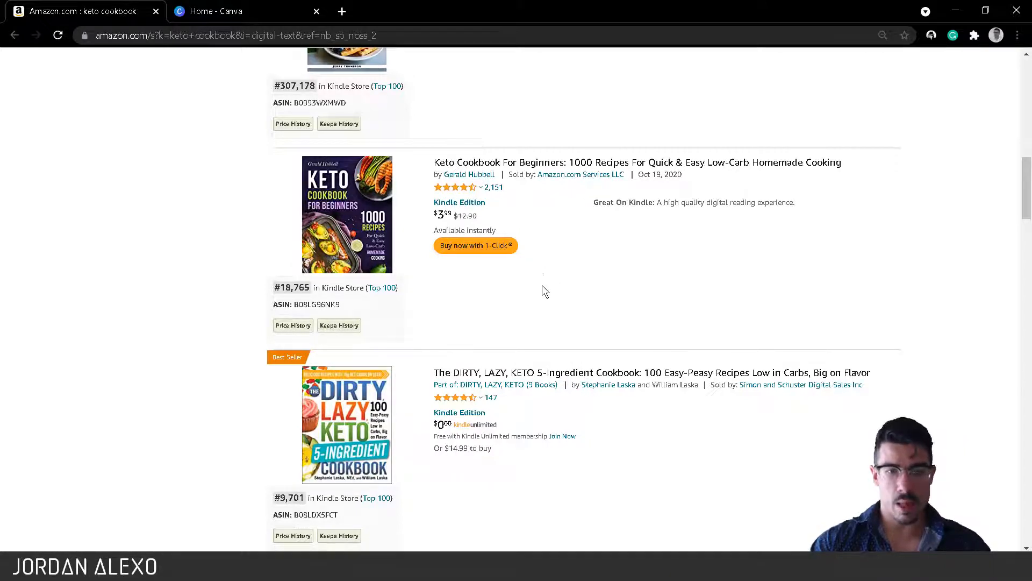
{"action": "scroll", "coordinate": [543, 293], "scroll_direction": "down", "scroll_amount": 2}
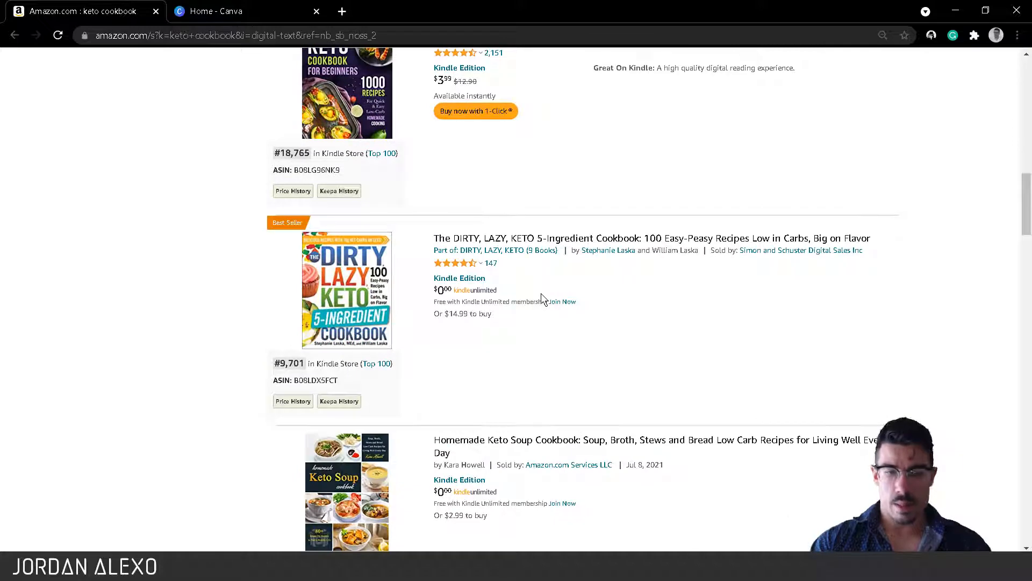
{"action": "scroll", "coordinate": [542, 299], "scroll_direction": "down", "scroll_amount": 2}
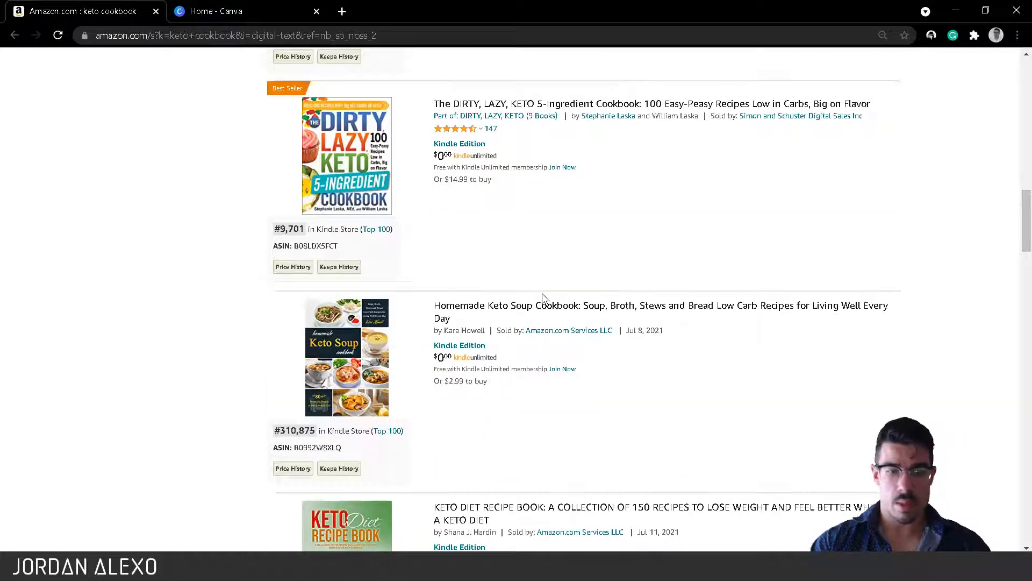
{"action": "scroll", "coordinate": [543, 296], "scroll_direction": "down", "scroll_amount": 1}
{"action": "scroll", "coordinate": [543, 297], "scroll_direction": "down", "scroll_amount": 2}
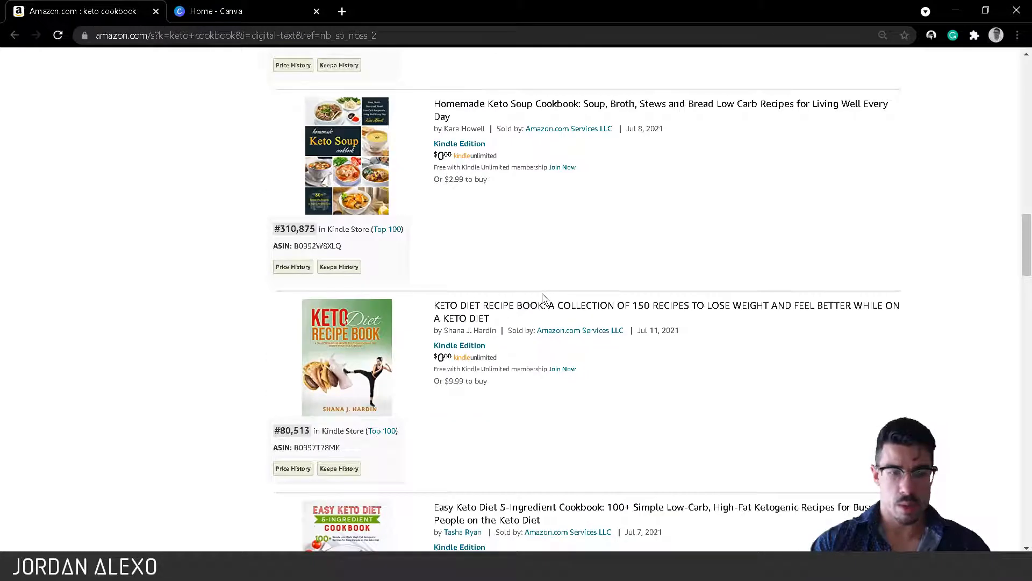
{"action": "mouse_move", "coordinate": [374, 383]}
{"action": "scroll", "coordinate": [370, 426], "scroll_direction": "down", "scroll_amount": 3}
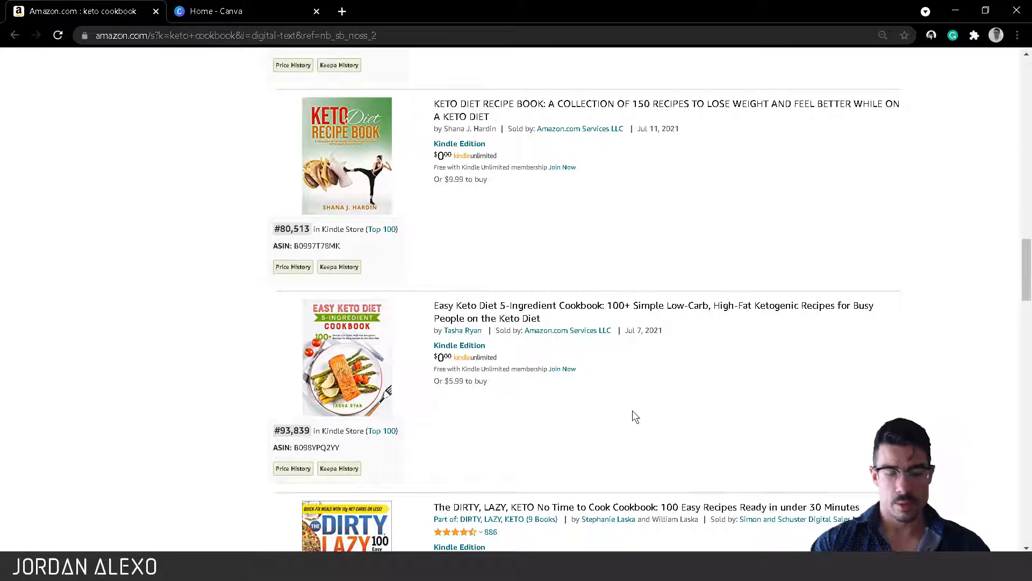
{"action": "scroll", "coordinate": [631, 412], "scroll_direction": "down", "scroll_amount": 1}
{"action": "mouse_move", "coordinate": [330, 334]}
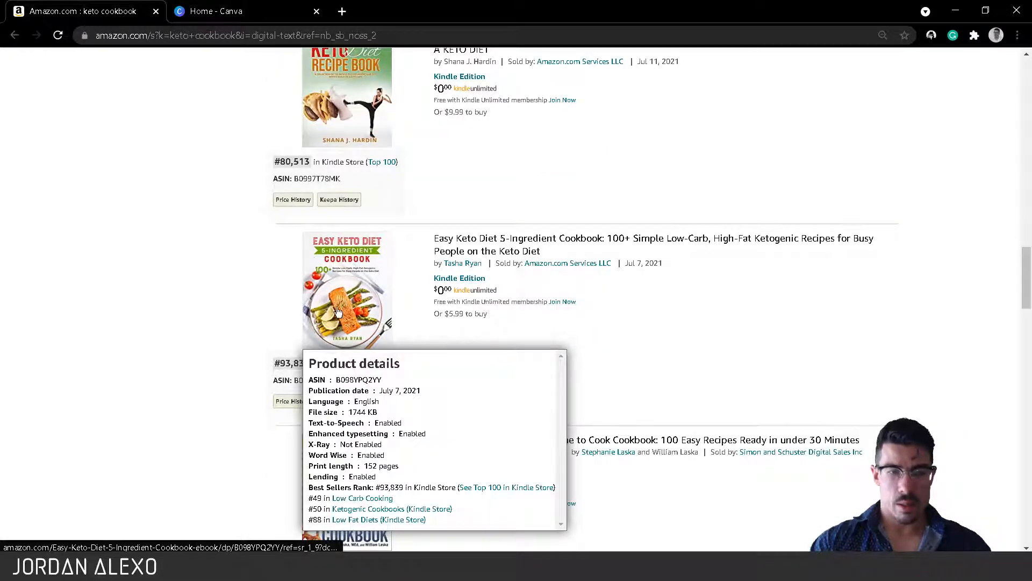
{"action": "scroll", "coordinate": [699, 468], "scroll_direction": "down", "scroll_amount": 1}
{"action": "scroll", "coordinate": [769, 484], "scroll_direction": "down", "scroll_amount": 15}
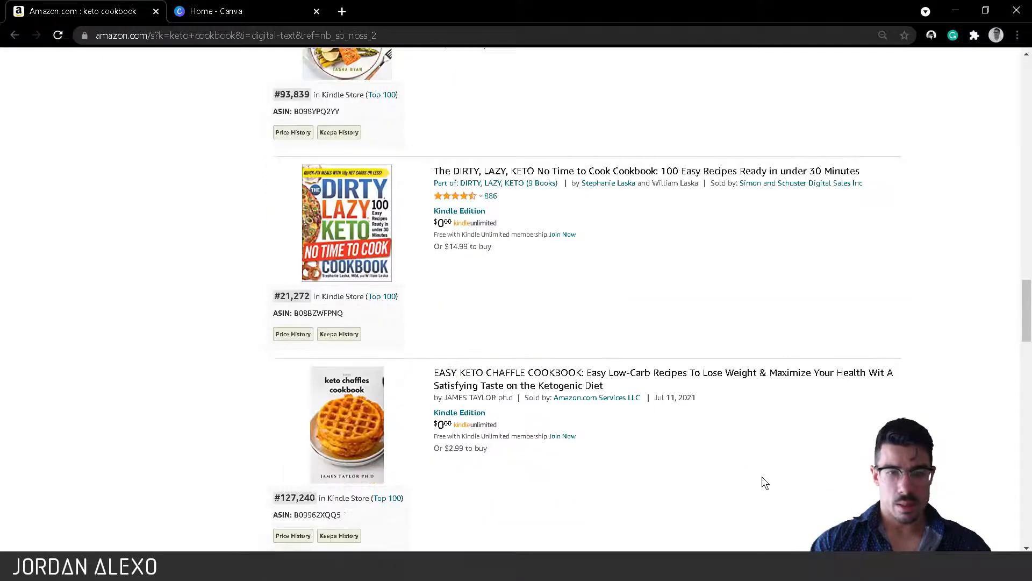
{"action": "scroll", "coordinate": [751, 475], "scroll_direction": "down", "scroll_amount": 1}
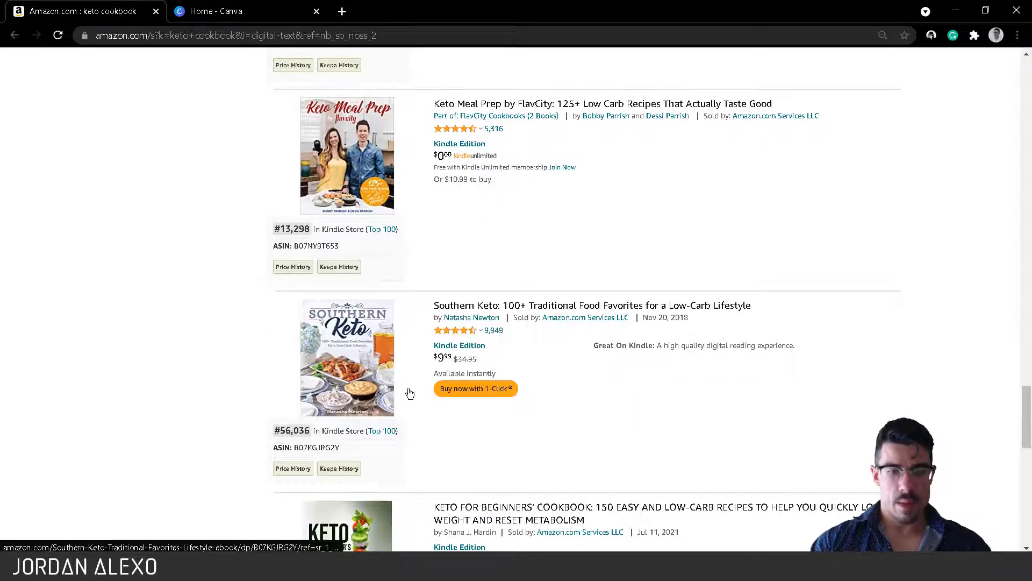
{"action": "scroll", "coordinate": [408, 392], "scroll_direction": "down", "scroll_amount": 5}
{"action": "scroll", "coordinate": [381, 340], "scroll_direction": "up", "scroll_amount": 3}
{"action": "scroll", "coordinate": [379, 333], "scroll_direction": "up", "scroll_amount": 20}
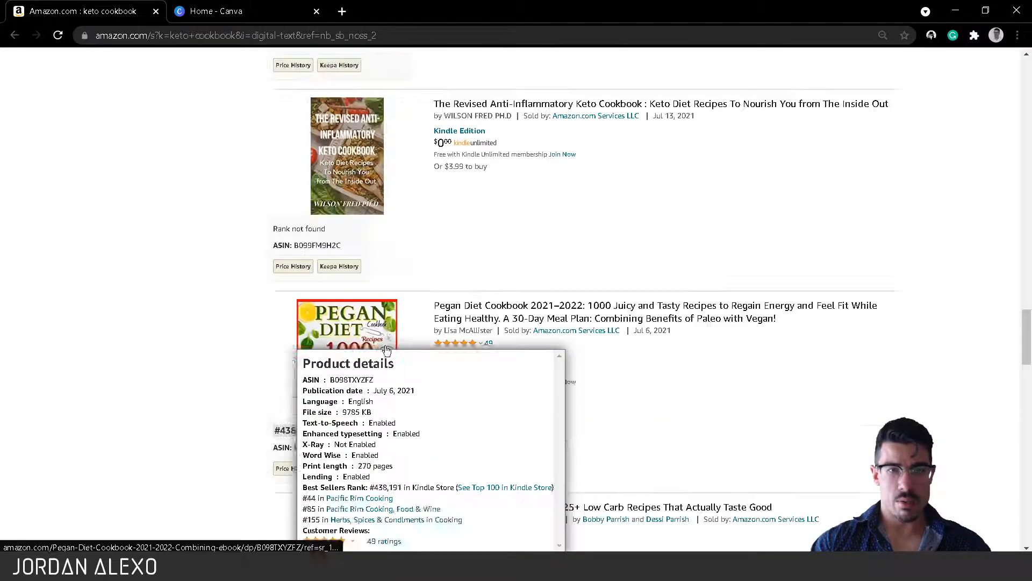
{"action": "scroll", "coordinate": [289, 303], "scroll_direction": "up", "scroll_amount": 12}
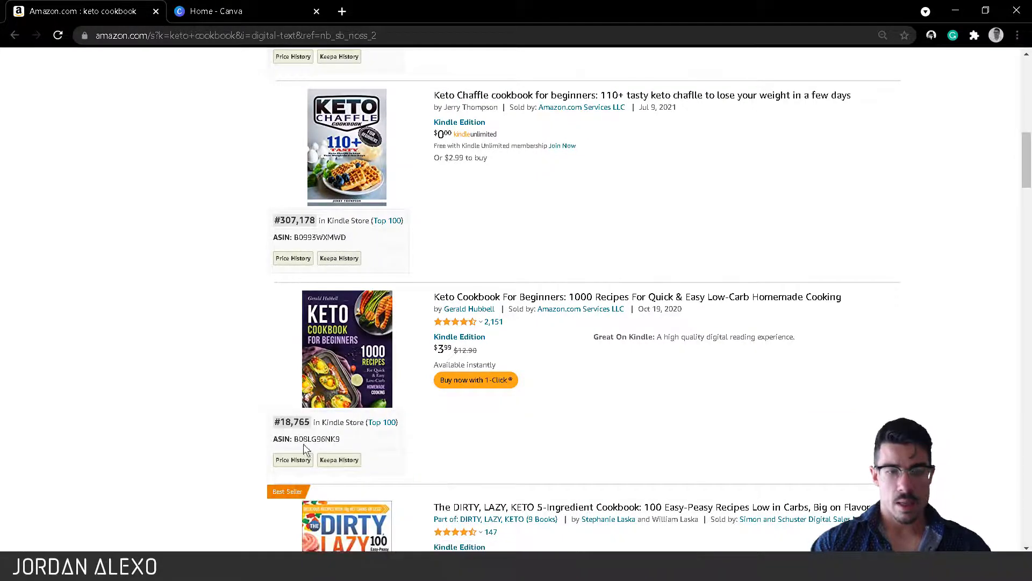
{"action": "mouse_move", "coordinate": [281, 380]}
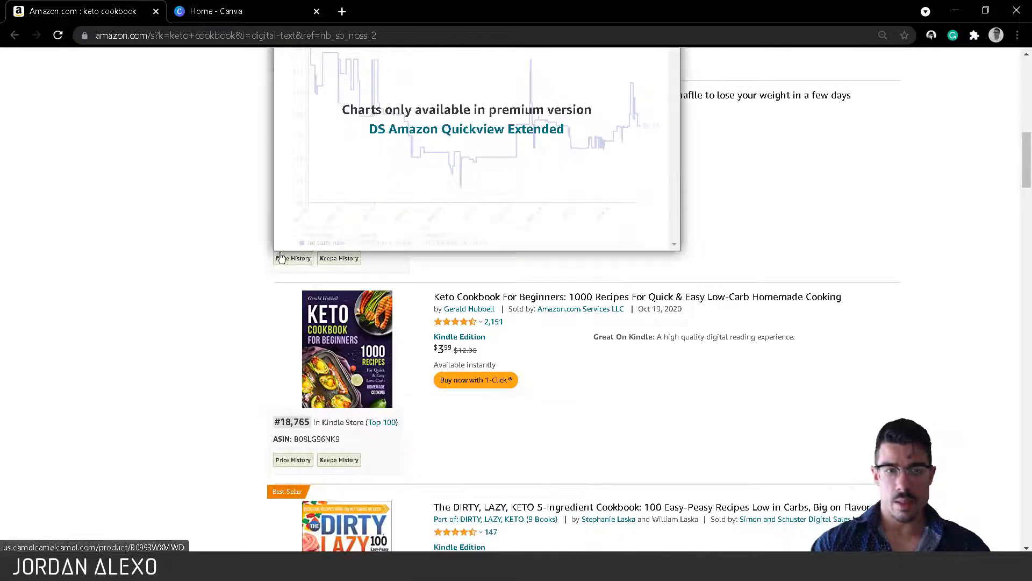
{"action": "scroll", "coordinate": [322, 398], "scroll_direction": "up", "scroll_amount": 12}
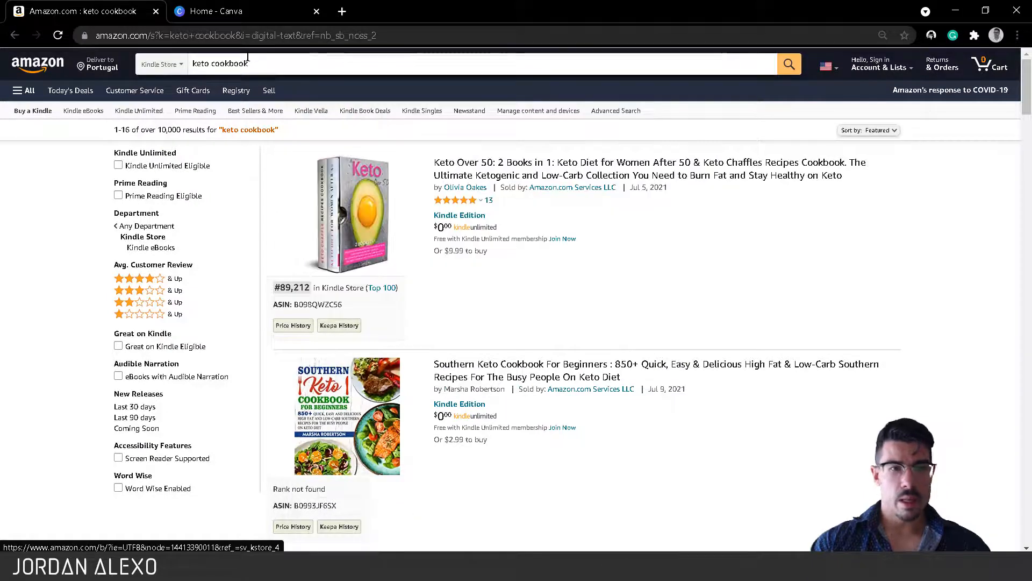
Step: Search the Kindle Store for "italian cookbook" and review the covers and sales ranks of the listed books
{"action": "left_click_drag", "start_coordinate": [224, 64], "coordinate": [193, 63]}
{"action": "double_click", "coordinate": [244, 64]}
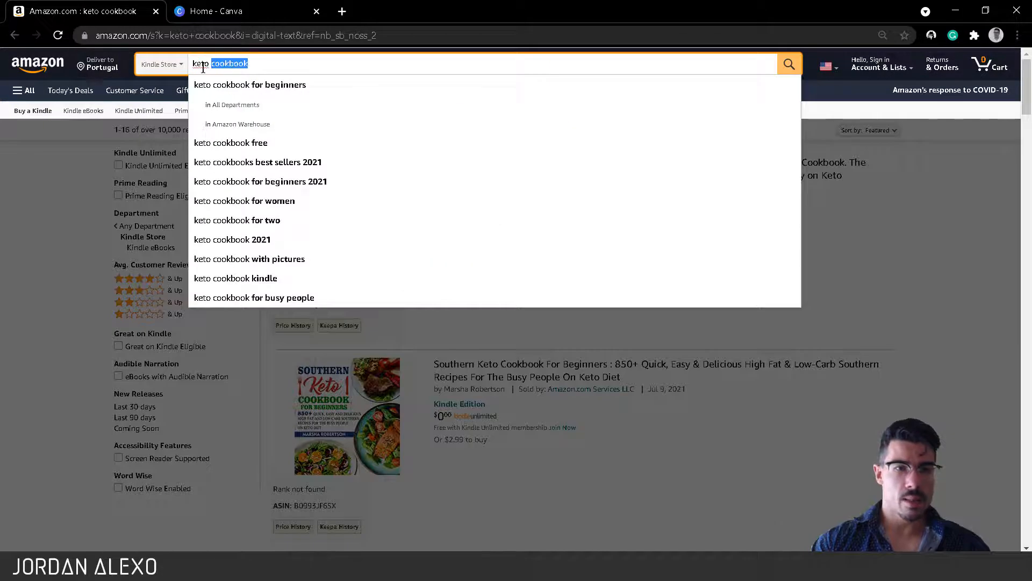
{"action": "double_click", "coordinate": [201, 63]}
{"action": "type", "text": "italian"}
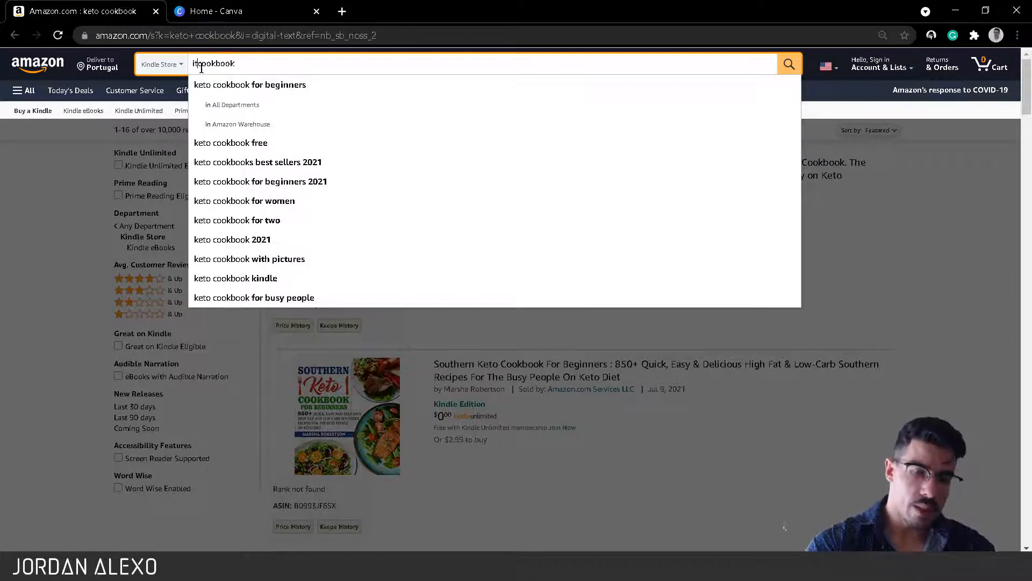
{"action": "key", "text": "Return"}
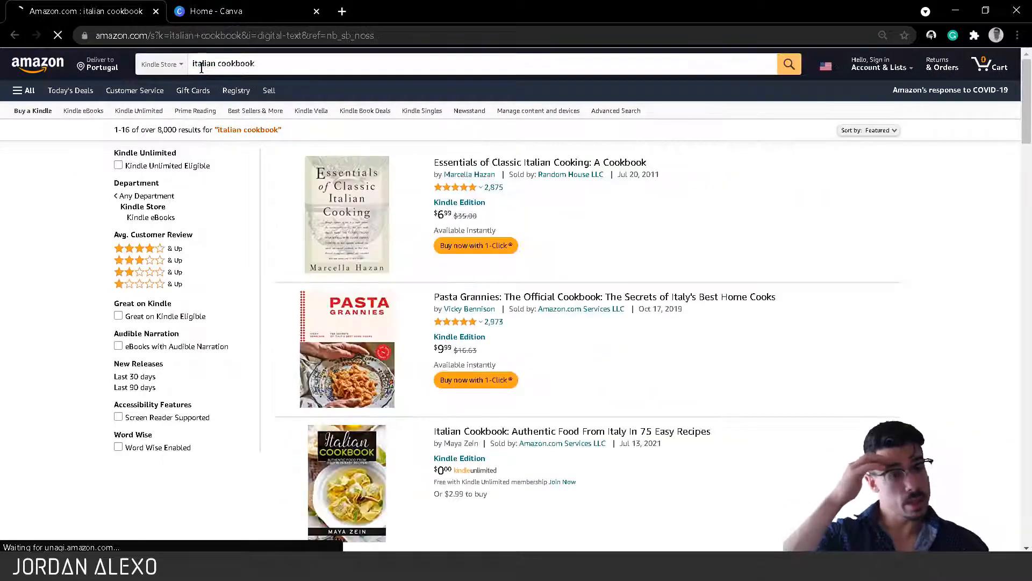
{"action": "scroll", "coordinate": [433, 141], "scroll_direction": "down", "scroll_amount": 3}
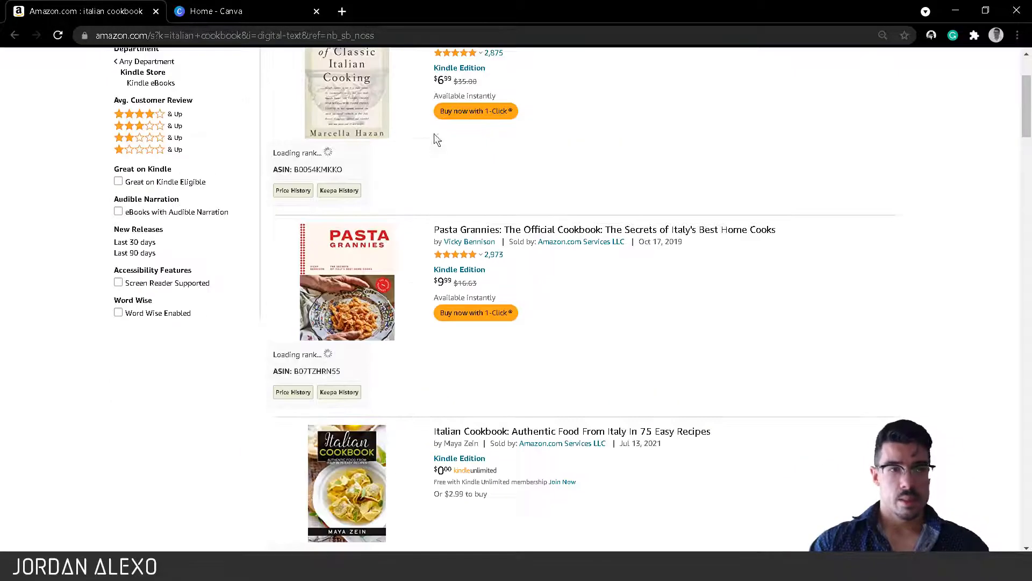
{"action": "scroll", "coordinate": [434, 183], "scroll_direction": "down", "scroll_amount": 8}
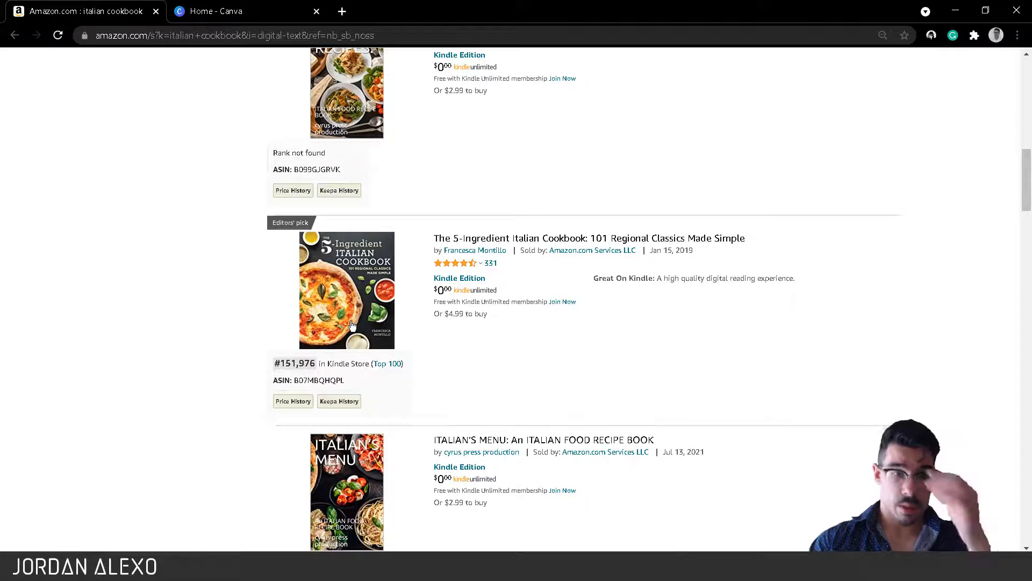
{"action": "scroll", "coordinate": [353, 305], "scroll_direction": "down", "scroll_amount": 9}
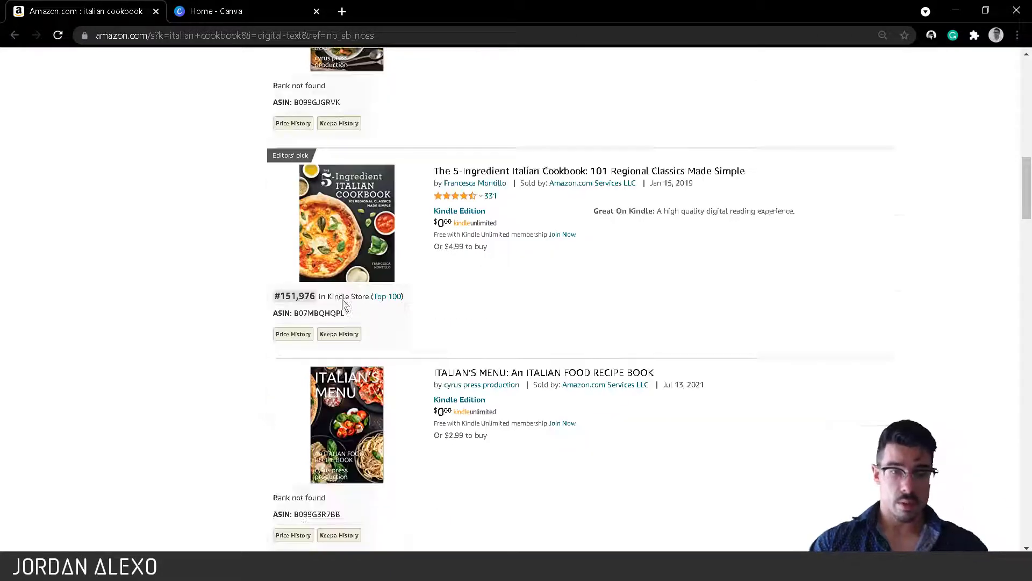
{"action": "scroll", "coordinate": [769, 387], "scroll_direction": "down", "scroll_amount": 9}
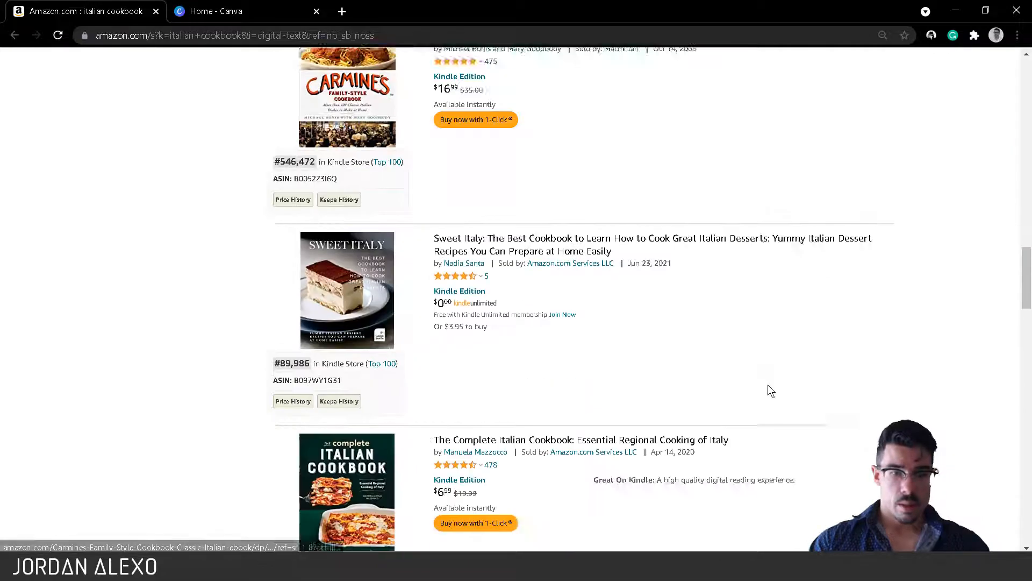
Step: Switch to Canva and search its templates for "book cover"
{"action": "left_click", "coordinate": [264, 7]}
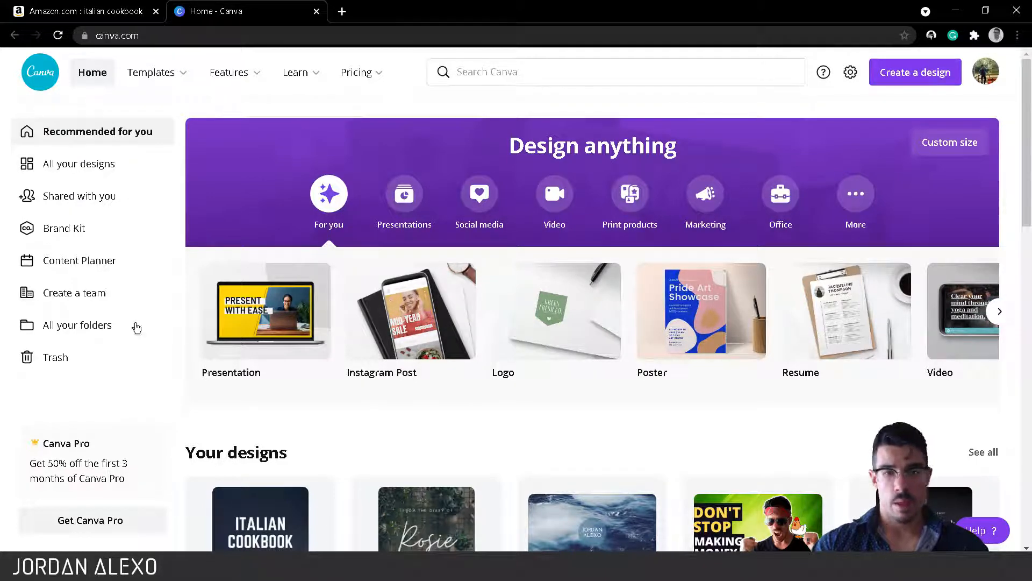
{"action": "left_click", "coordinate": [484, 72]}
{"action": "type", "text": "book "}
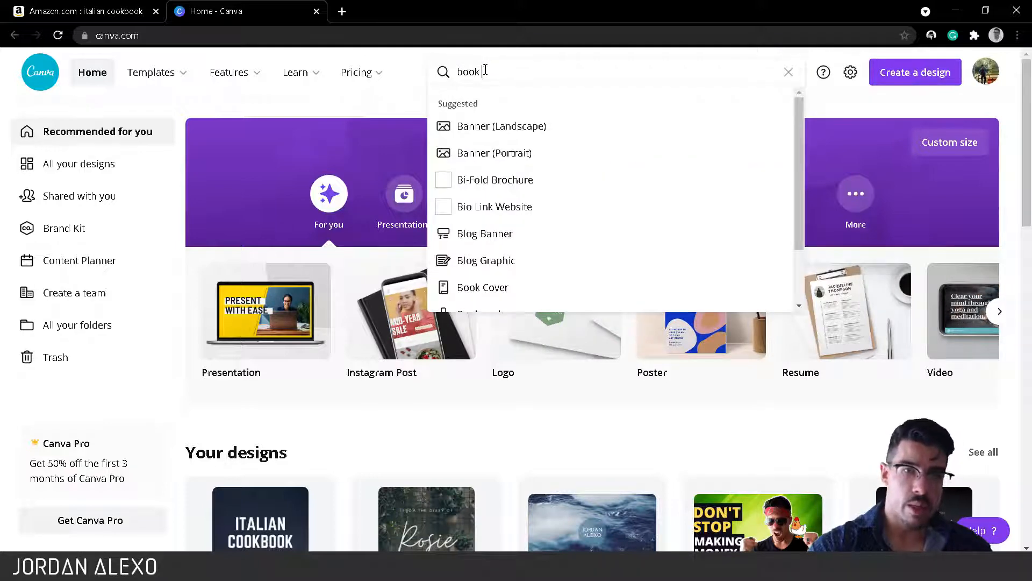
{"action": "type", "text": "cover"}
{"action": "key", "text": "Return"}
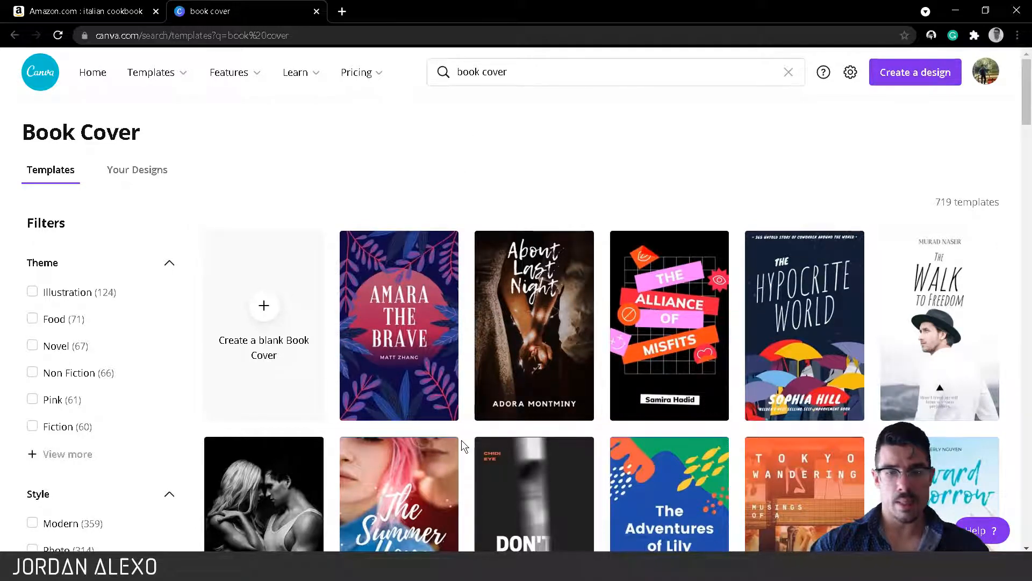
Step: Open the grey, foggy man-silhouette template "The Dark Side of Winter" from the book cover results and select its background image
{"action": "scroll", "coordinate": [461, 441], "scroll_direction": "down", "scroll_amount": 1}
{"action": "scroll", "coordinate": [522, 397], "scroll_direction": "down", "scroll_amount": 2}
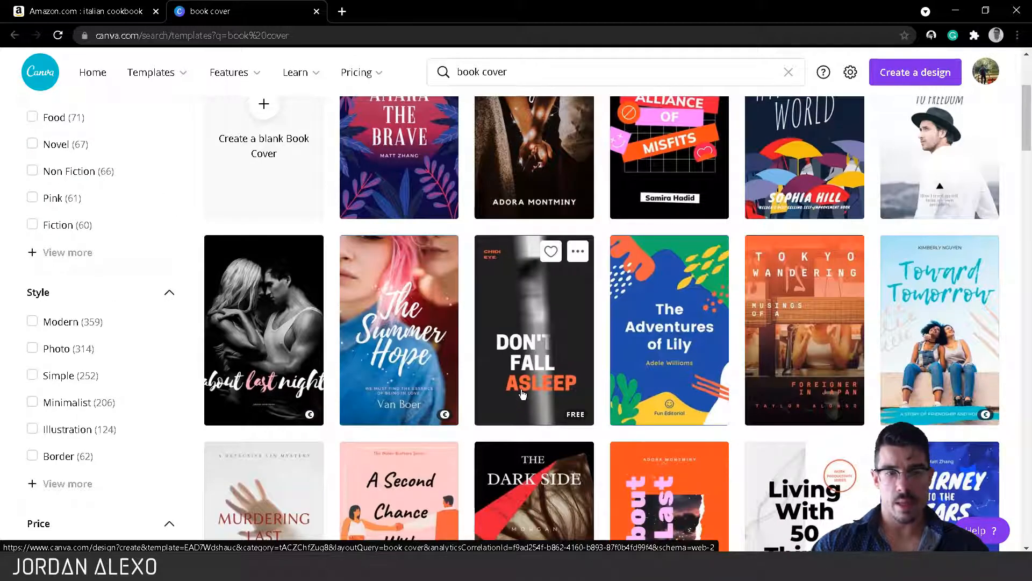
{"action": "scroll", "coordinate": [522, 395], "scroll_direction": "down", "scroll_amount": 2}
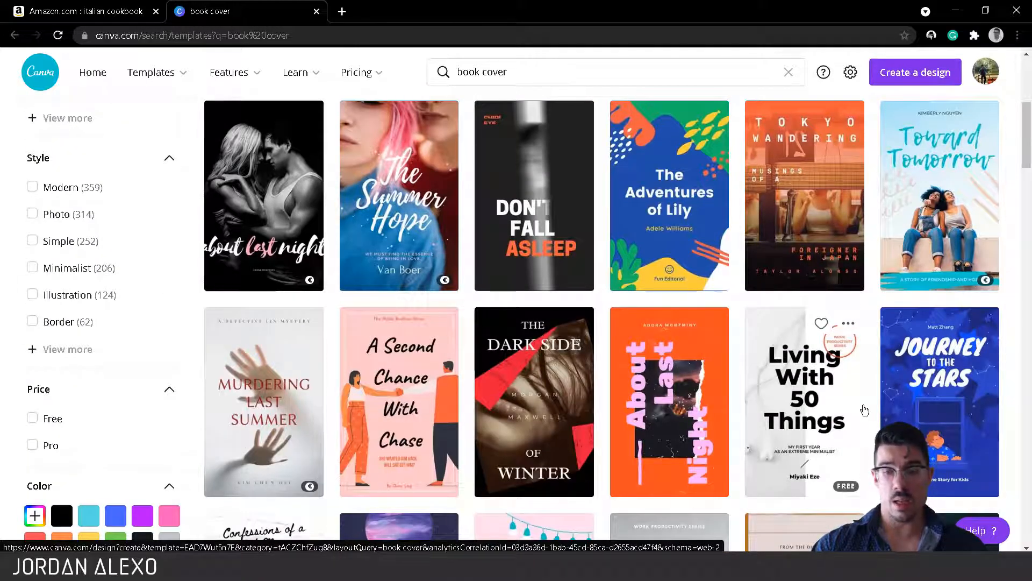
{"action": "scroll", "coordinate": [854, 409], "scroll_direction": "down", "scroll_amount": 2}
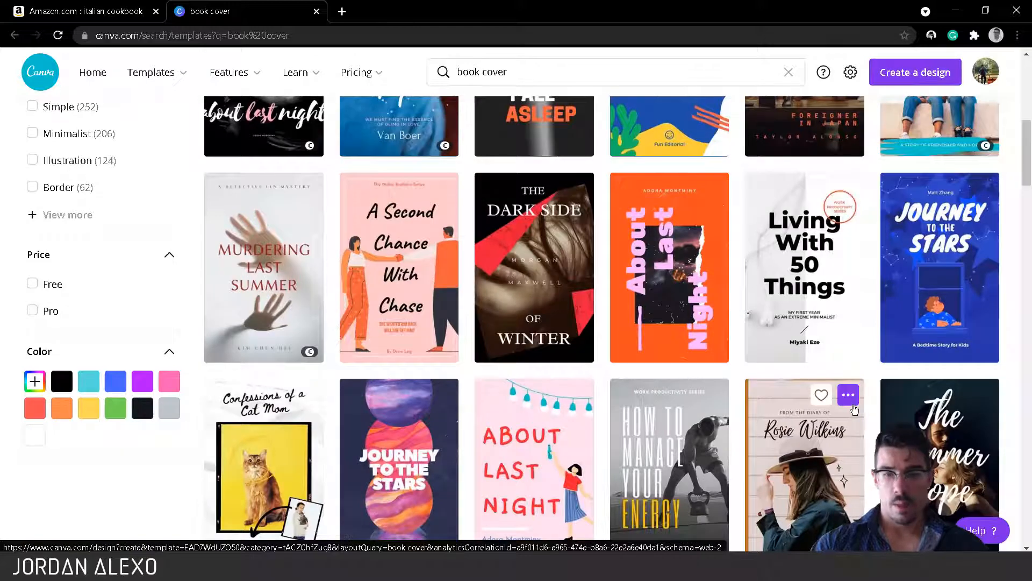
{"action": "scroll", "coordinate": [850, 392], "scroll_direction": "down", "scroll_amount": 2}
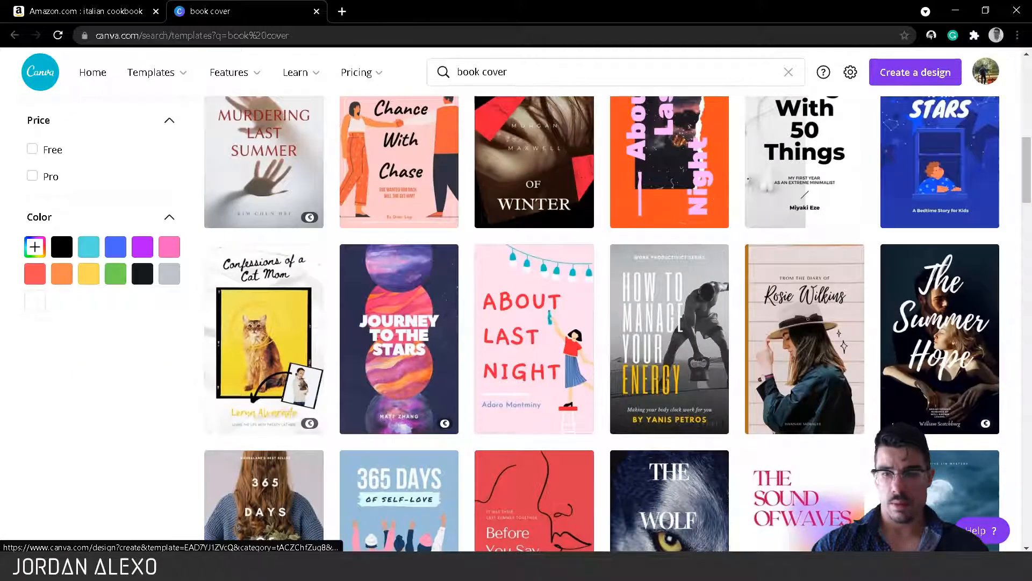
{"action": "scroll", "coordinate": [914, 371], "scroll_direction": "down", "scroll_amount": 2}
{"action": "scroll", "coordinate": [871, 366], "scroll_direction": "down", "scroll_amount": 2}
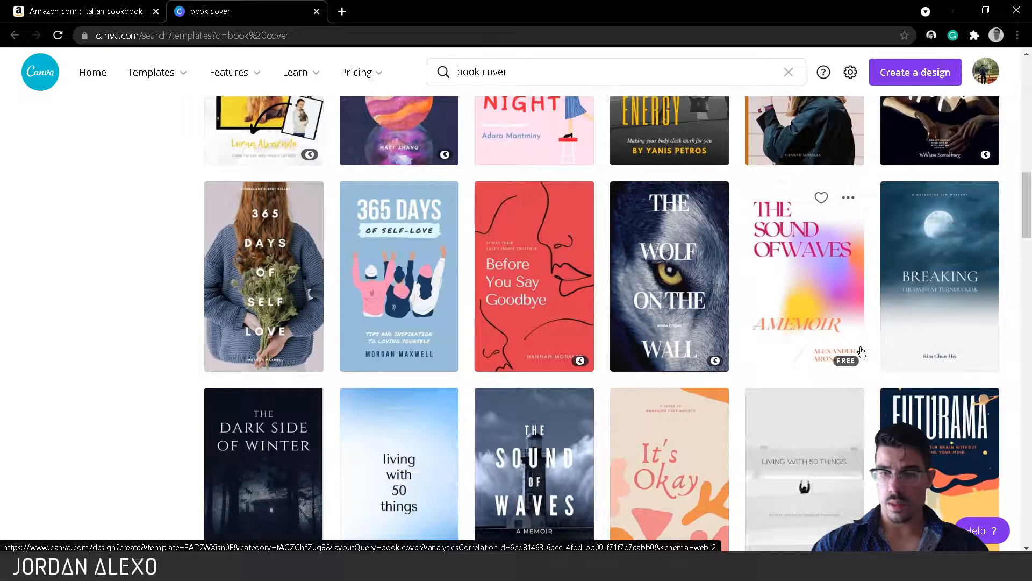
{"action": "scroll", "coordinate": [862, 351], "scroll_direction": "down", "scroll_amount": 4}
{"action": "scroll", "coordinate": [445, 302], "scroll_direction": "down", "scroll_amount": 5}
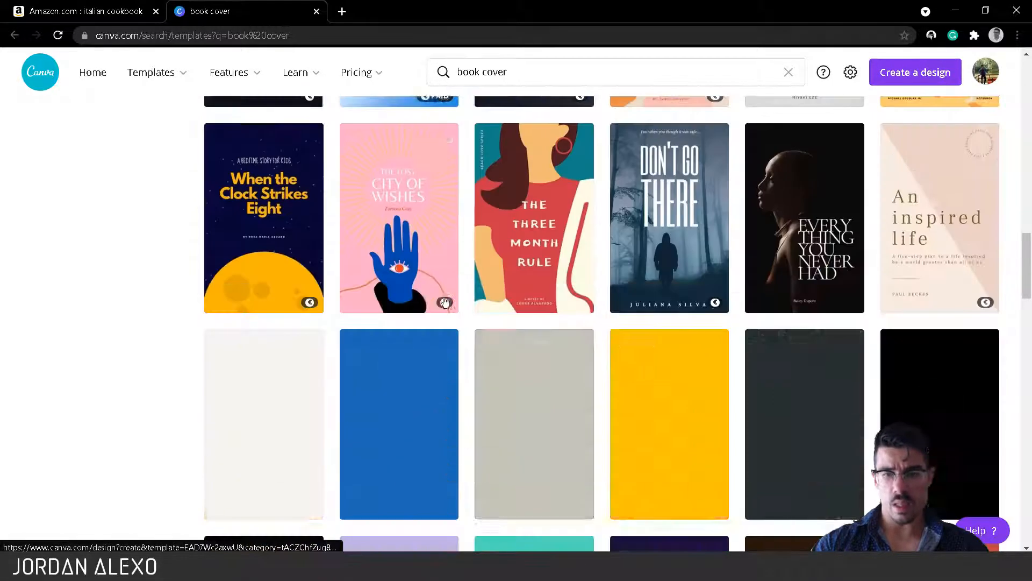
{"action": "scroll", "coordinate": [646, 301], "scroll_direction": "down", "scroll_amount": 2}
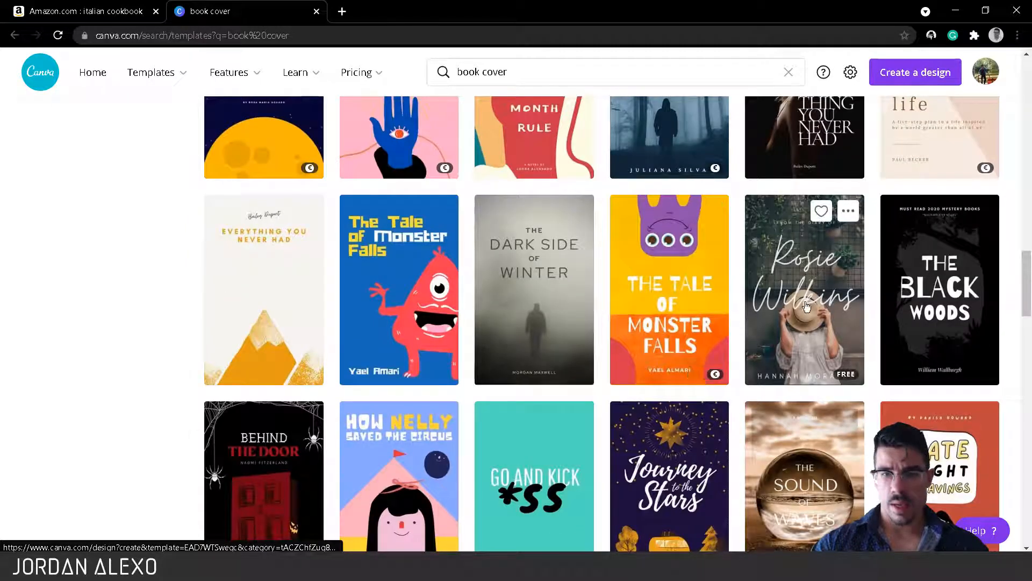
{"action": "left_click", "coordinate": [523, 296]}
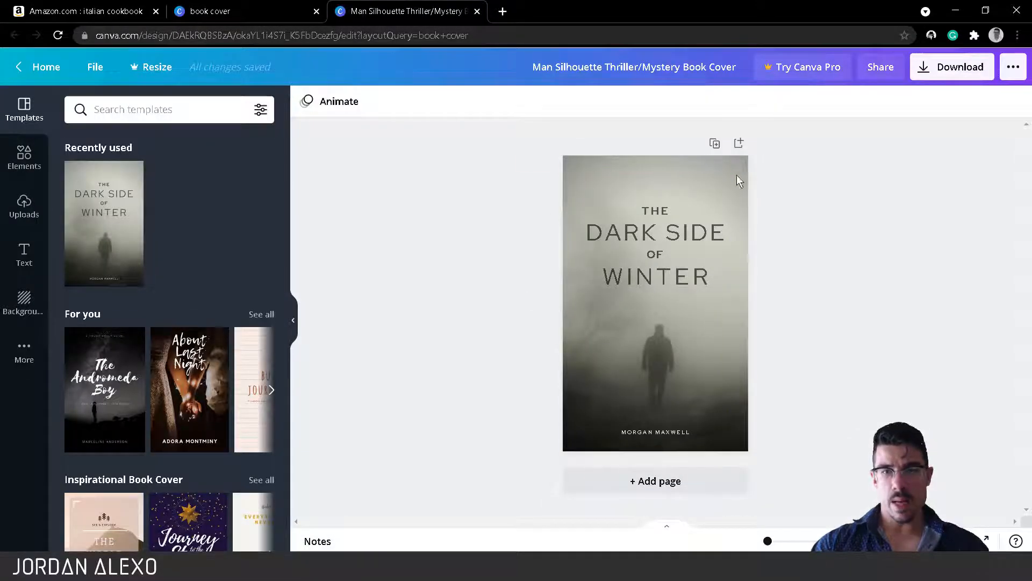
{"action": "left_click", "coordinate": [568, 201]}
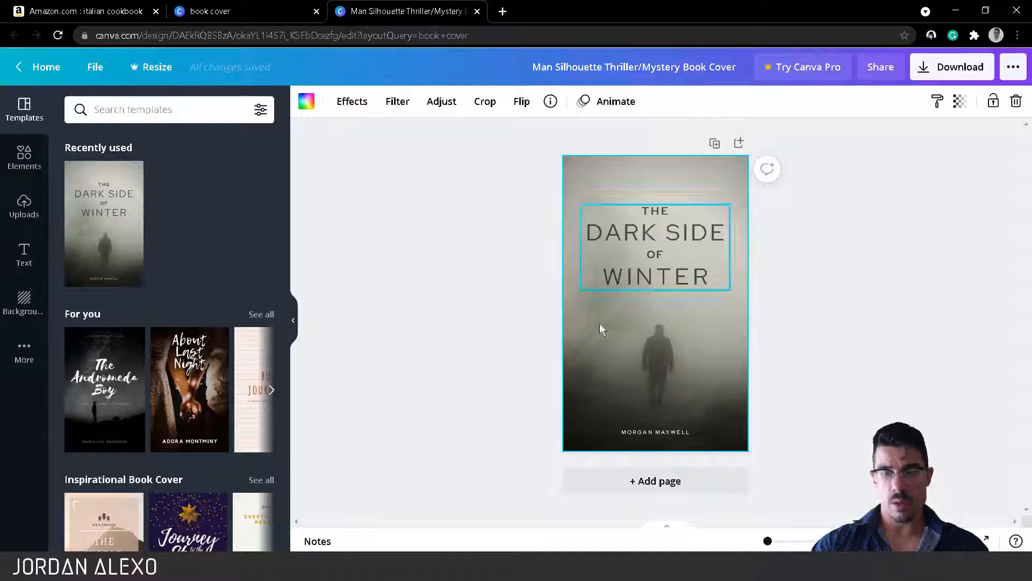
Step: Replace the placeholder author name at the foot of the cover with the new author's full name
{"action": "left_click", "coordinate": [660, 234]}
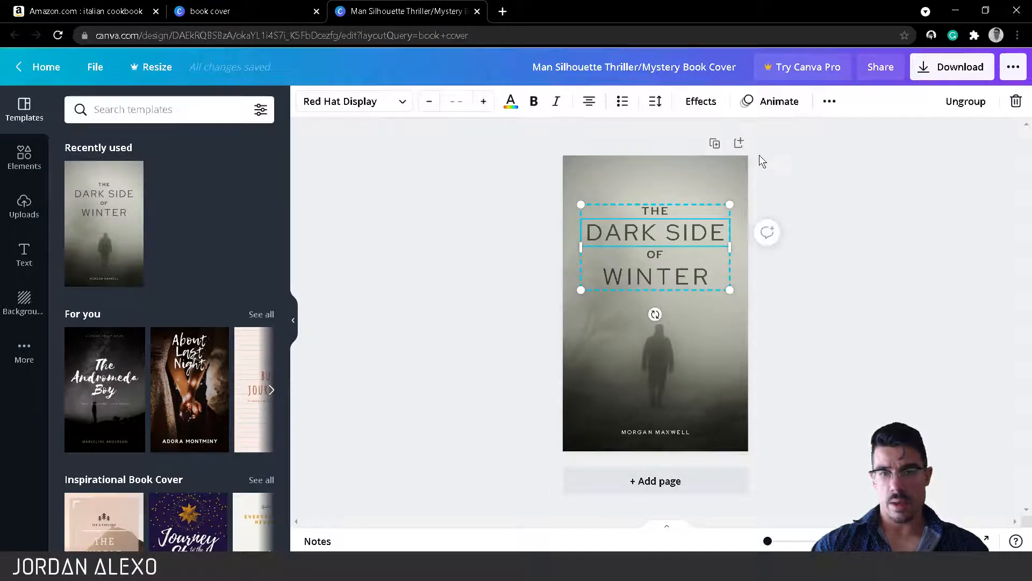
{"action": "left_click", "coordinate": [719, 164]}
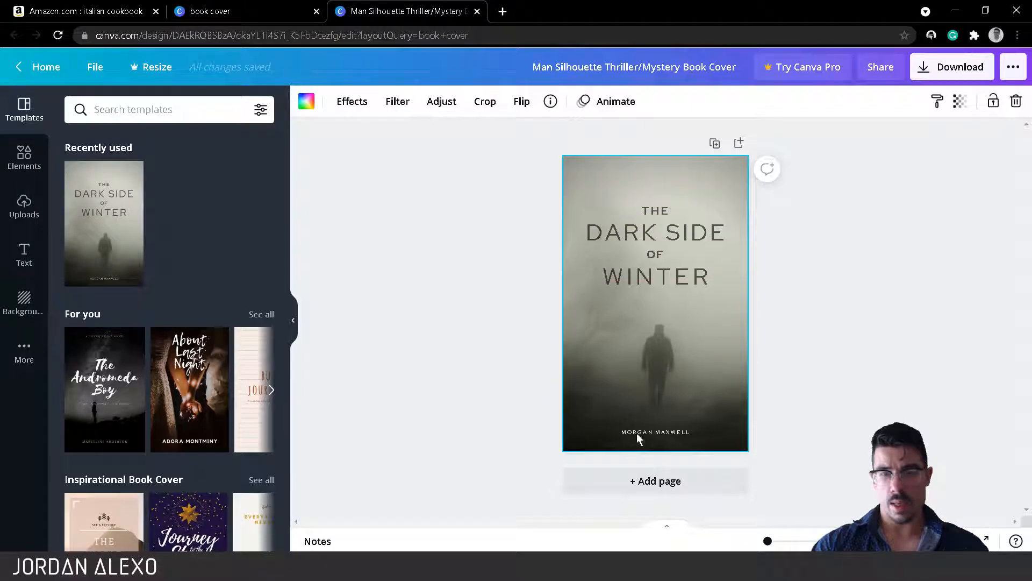
{"action": "double_click", "coordinate": [656, 431]}
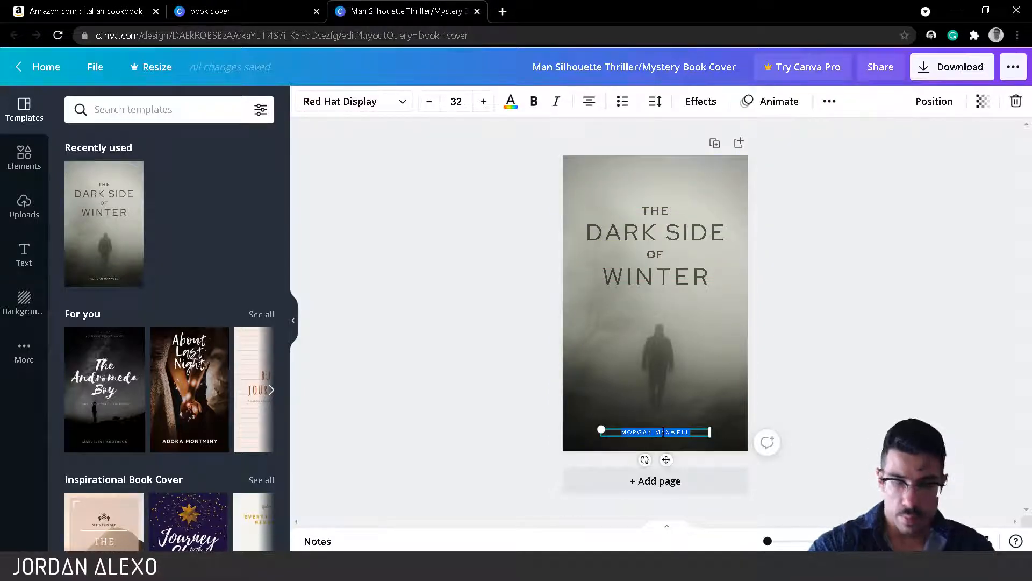
{"action": "type", "text": "JORDA"}
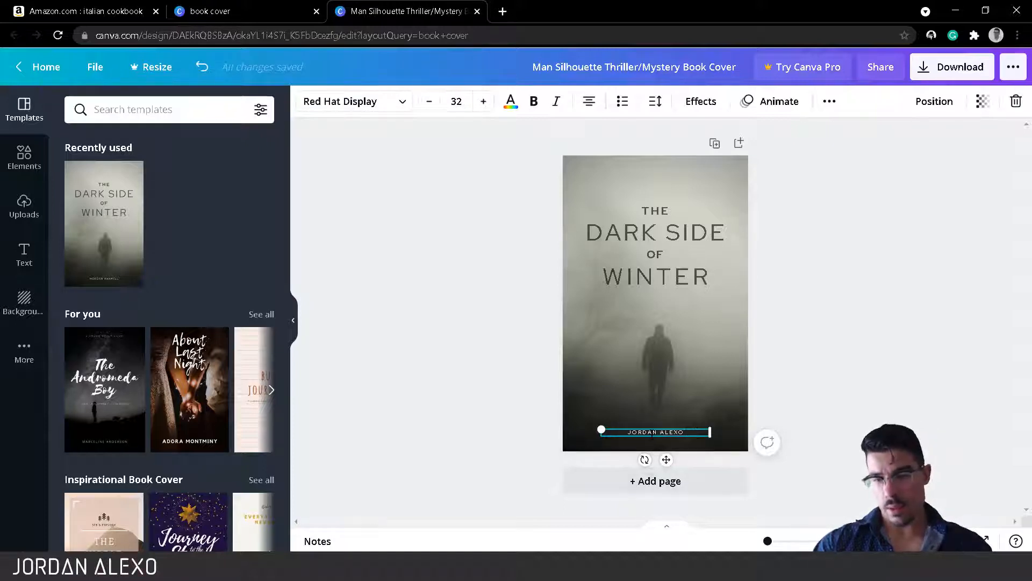
Step: Try the Horizon and Josefin Sans Regular fonts on the author name, and settle on Montserrat
{"action": "mouse_move", "coordinate": [630, 432]}
{"action": "left_mouse_down"}
{"action": "mouse_move", "coordinate": [687, 430]}
{"action": "mouse_move", "coordinate": [620, 433]}
{"action": "left_mouse_up"}
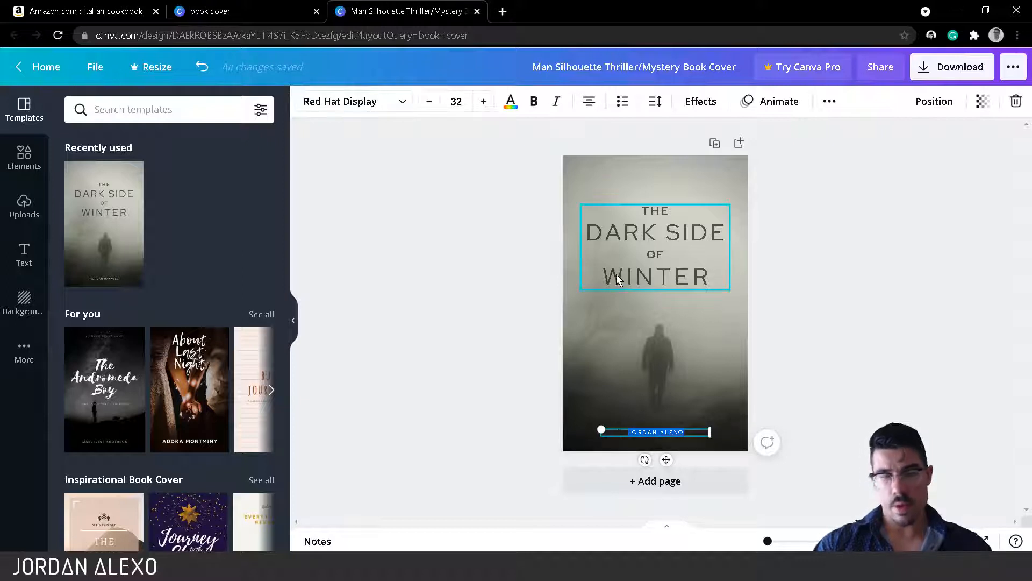
{"action": "left_click", "coordinate": [406, 107]}
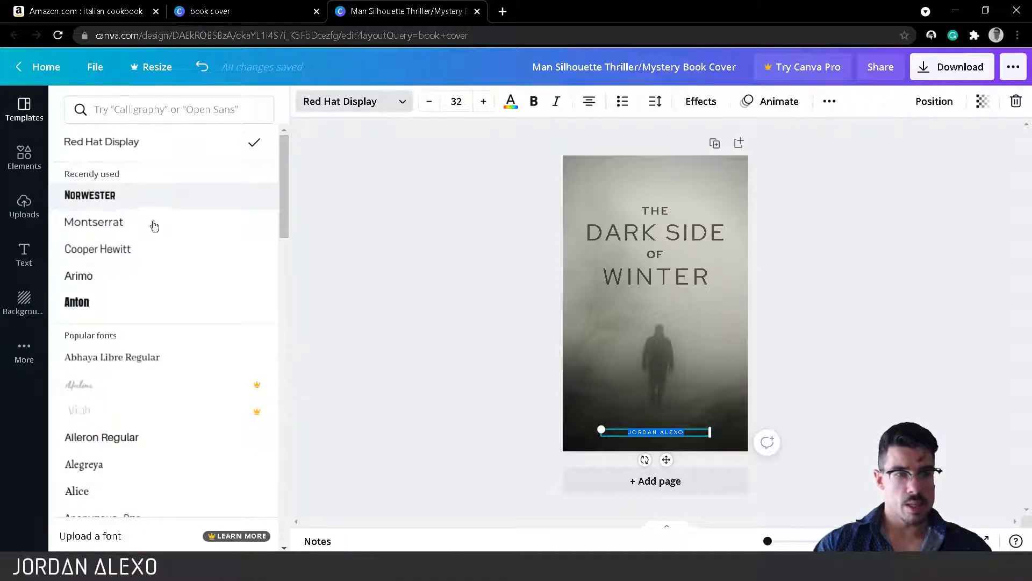
{"action": "scroll", "coordinate": [161, 301], "scroll_direction": "down", "scroll_amount": 3}
{"action": "scroll", "coordinate": [161, 303], "scroll_direction": "down", "scroll_amount": 3}
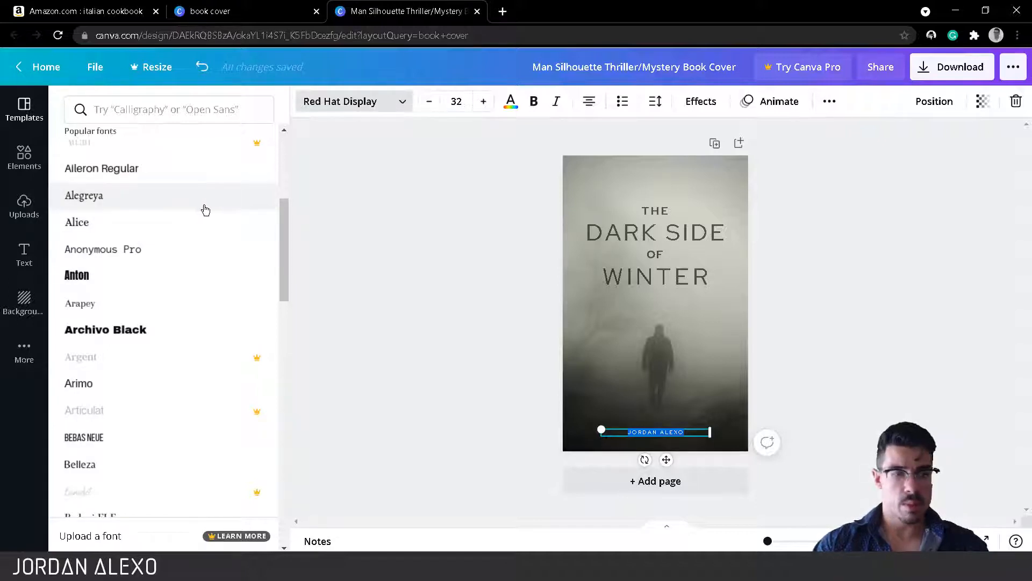
{"action": "scroll", "coordinate": [196, 239], "scroll_direction": "down", "scroll_amount": 9}
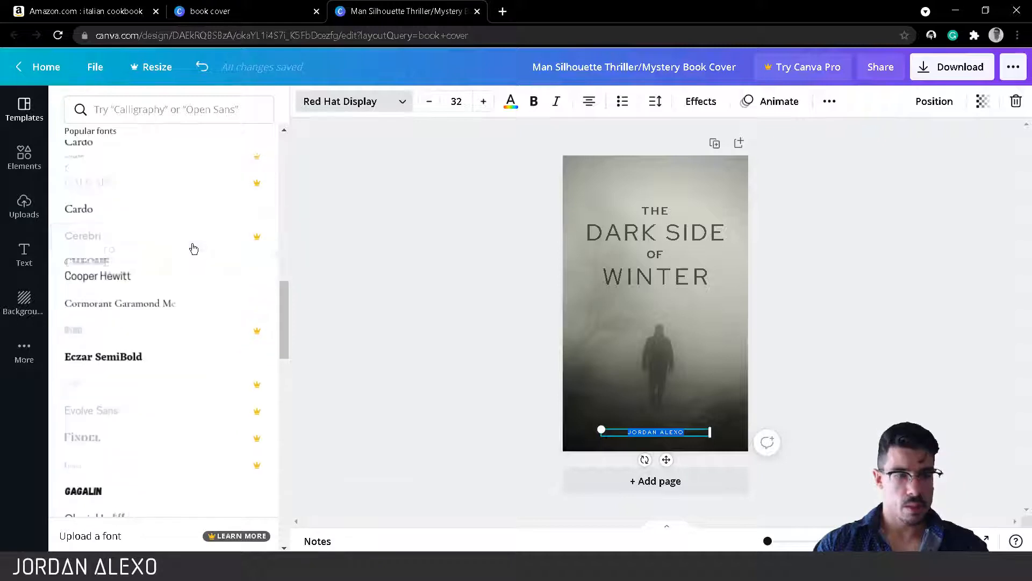
{"action": "scroll", "coordinate": [193, 249], "scroll_direction": "down", "scroll_amount": 6}
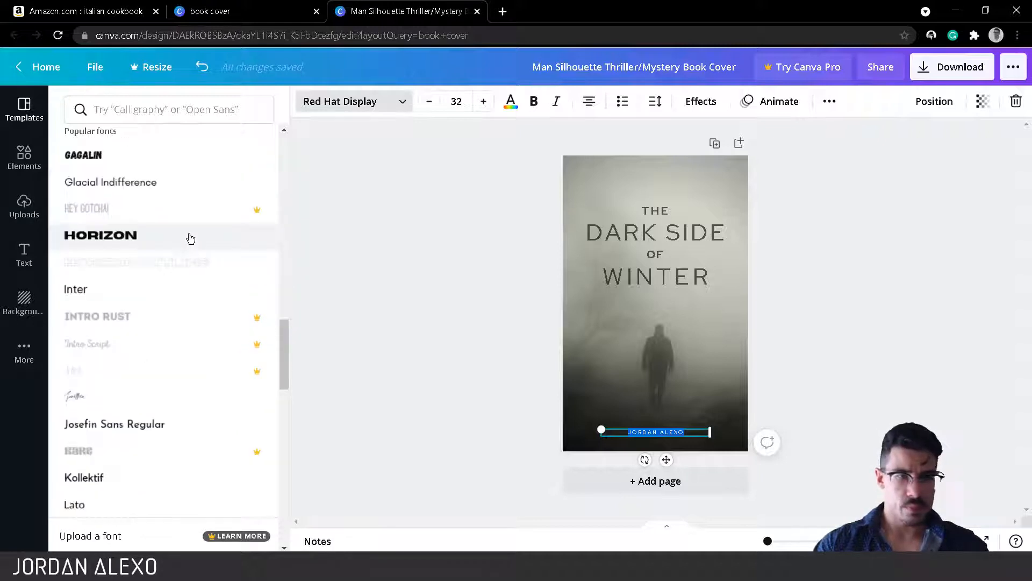
{"action": "left_click", "coordinate": [190, 239]}
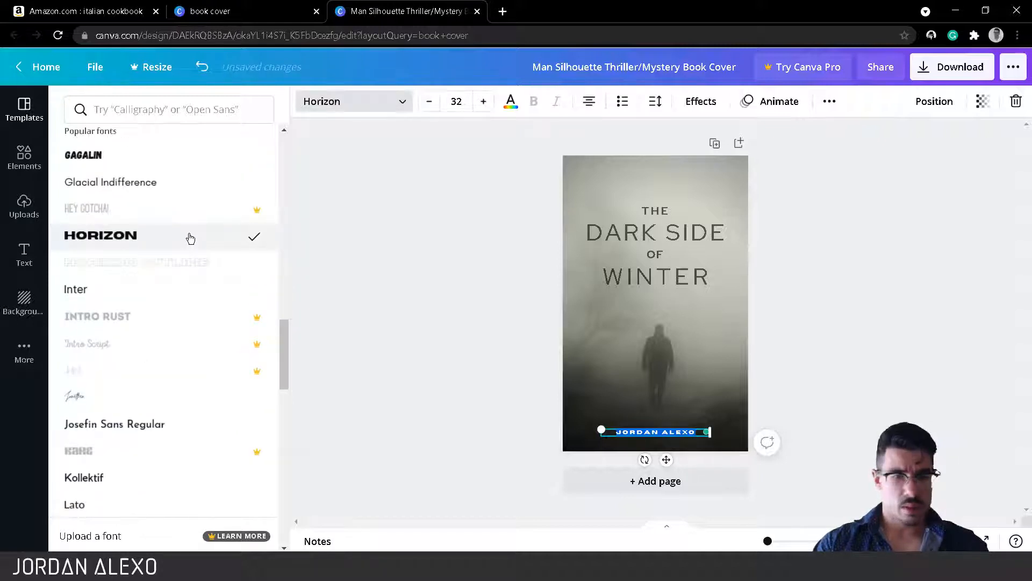
{"action": "left_click", "coordinate": [149, 432]}
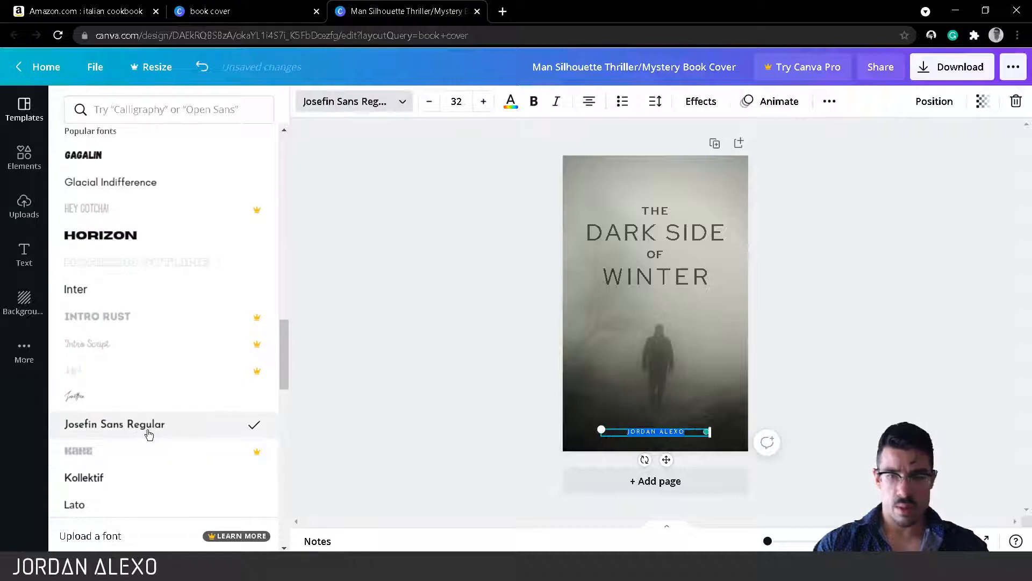
{"action": "scroll", "coordinate": [142, 452], "scroll_direction": "down", "scroll_amount": 5}
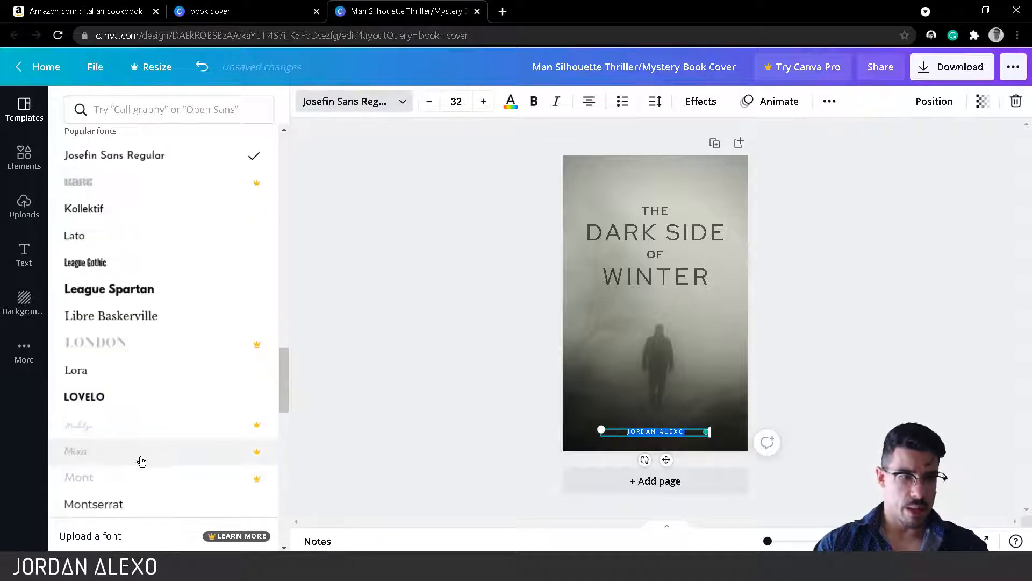
{"action": "scroll", "coordinate": [136, 444], "scroll_direction": "down", "scroll_amount": 5}
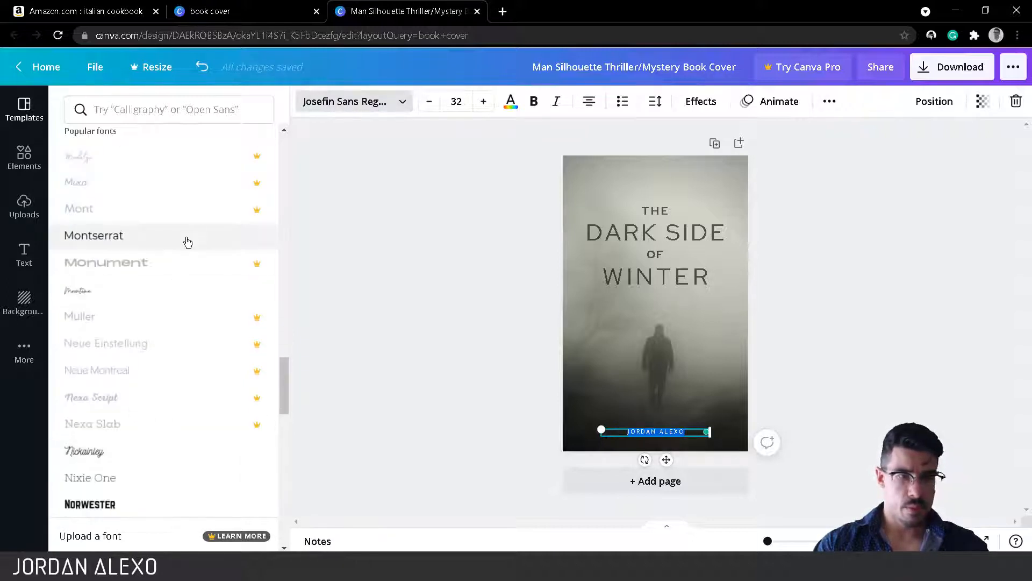
{"action": "left_click", "coordinate": [188, 241]}
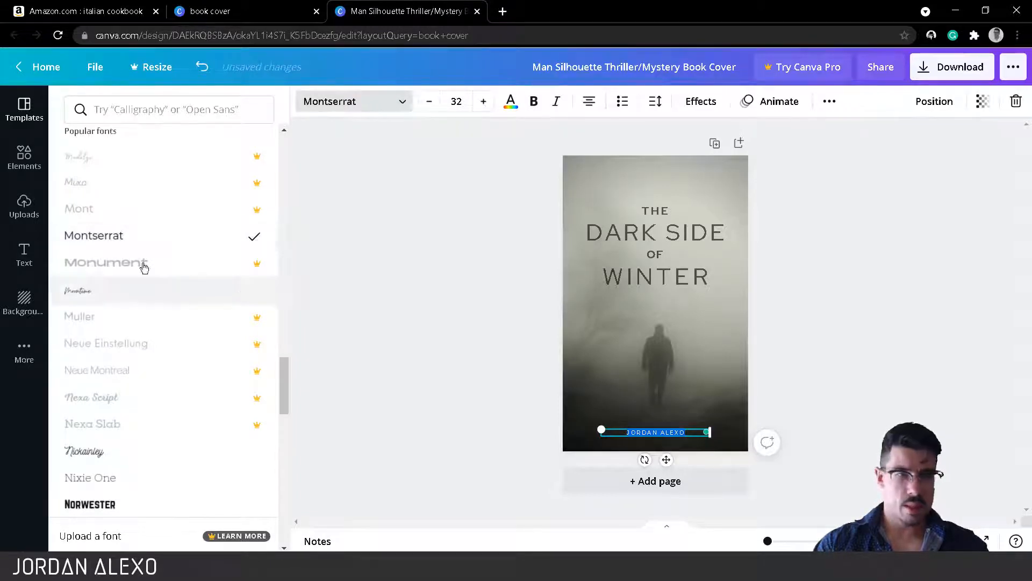
Step: Delete the words "WINTER", "OF" and "THE" from the cover title, keeping only "DARK SIDE"
{"action": "left_click", "coordinate": [610, 265]}
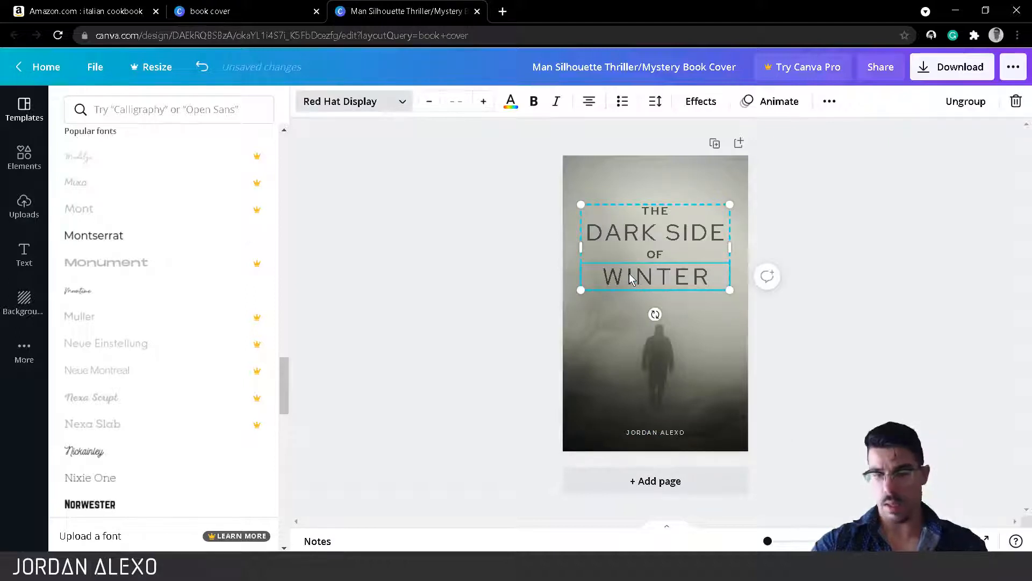
{"action": "key", "text": "Delete"}
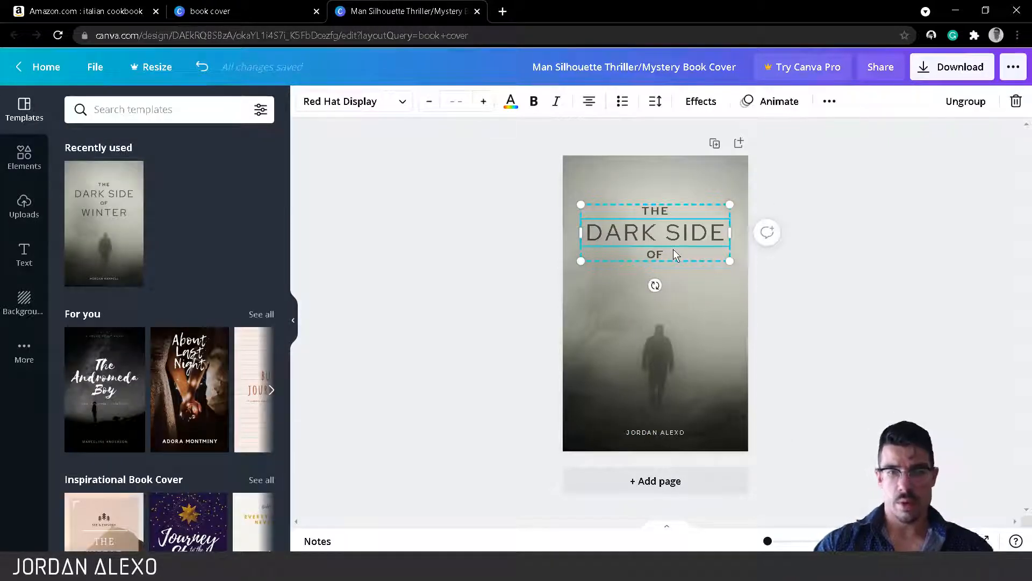
{"action": "left_click", "coordinate": [673, 250]}
{"action": "key", "text": "Delete"}
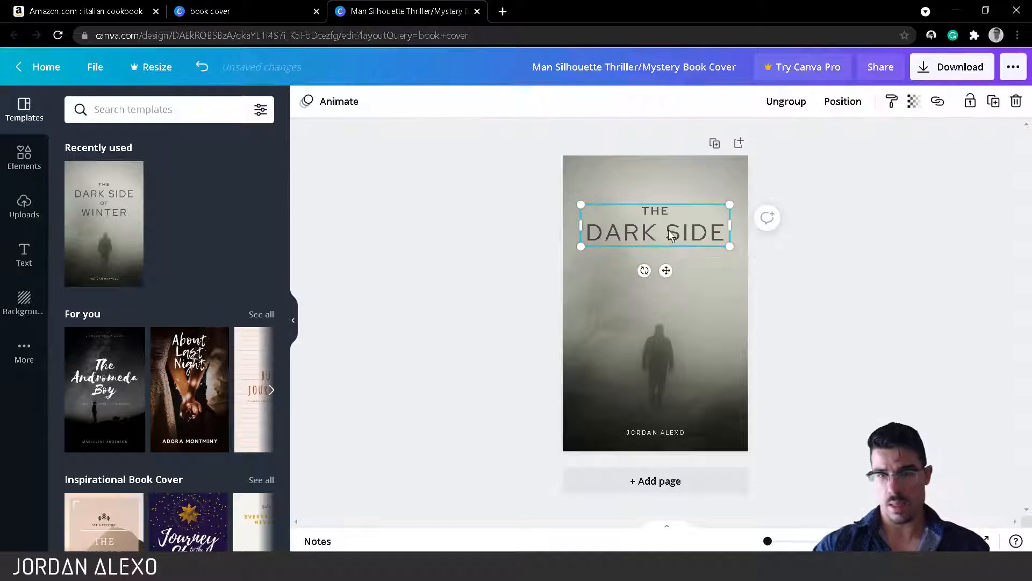
{"action": "left_click", "coordinate": [664, 209]}
{"action": "key", "text": "Delete"}
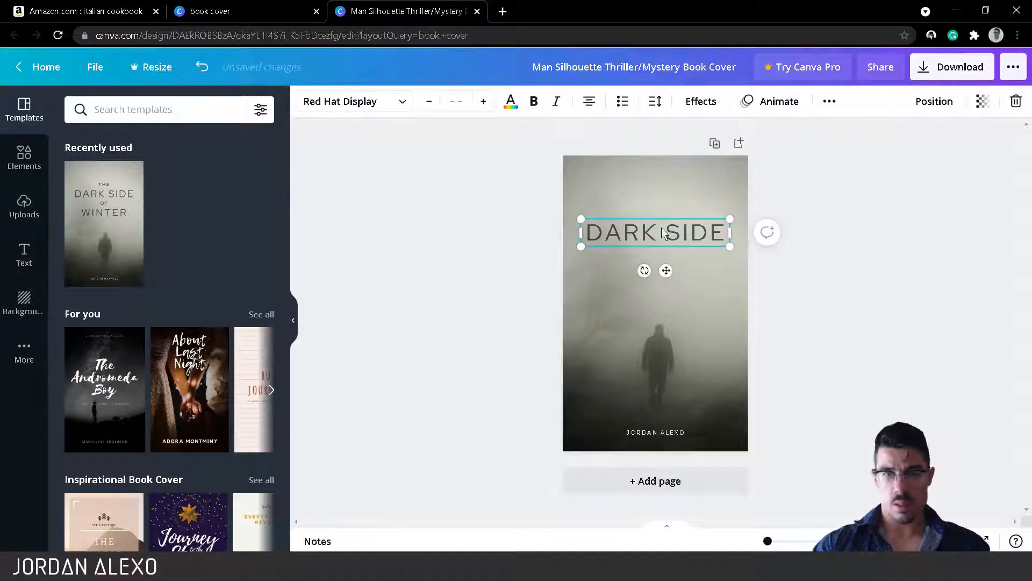
Step: Change the font of the "DARK SIDE" title to Montserrat to match the author name
{"action": "double_click", "coordinate": [658, 231]}
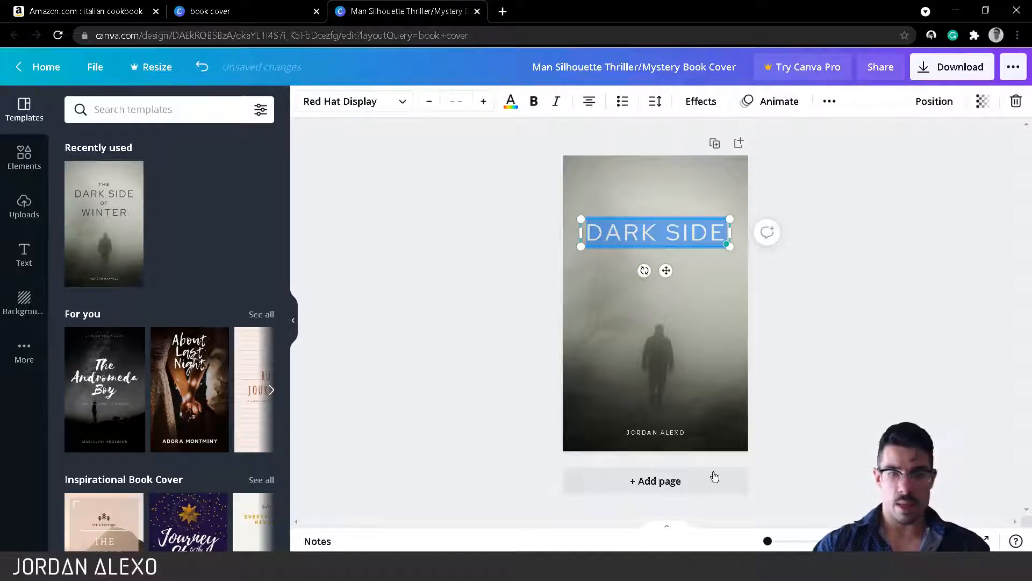
{"action": "left_click", "coordinate": [676, 434]}
{"action": "left_click", "coordinate": [654, 234]}
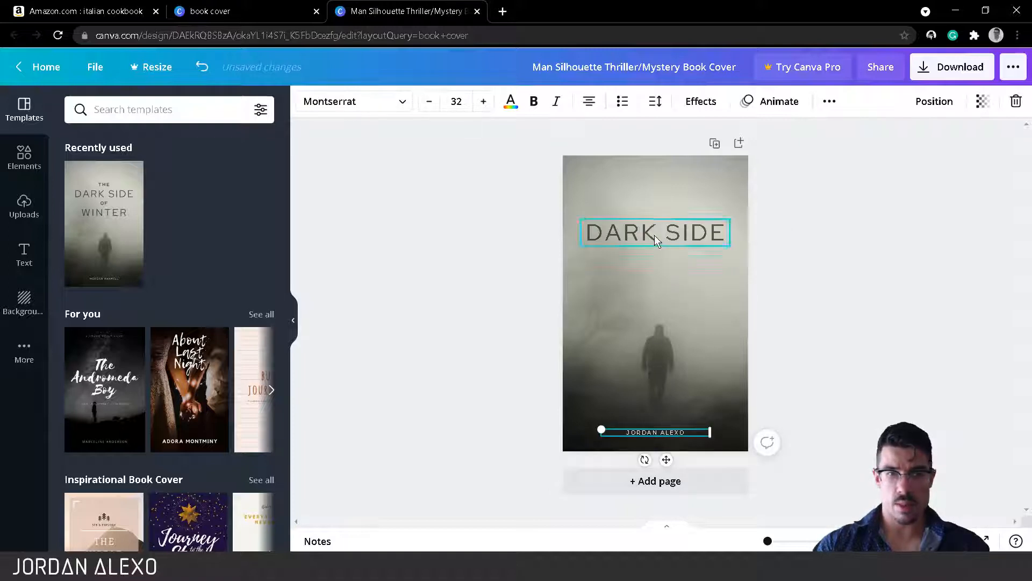
{"action": "left_click", "coordinate": [299, 105]}
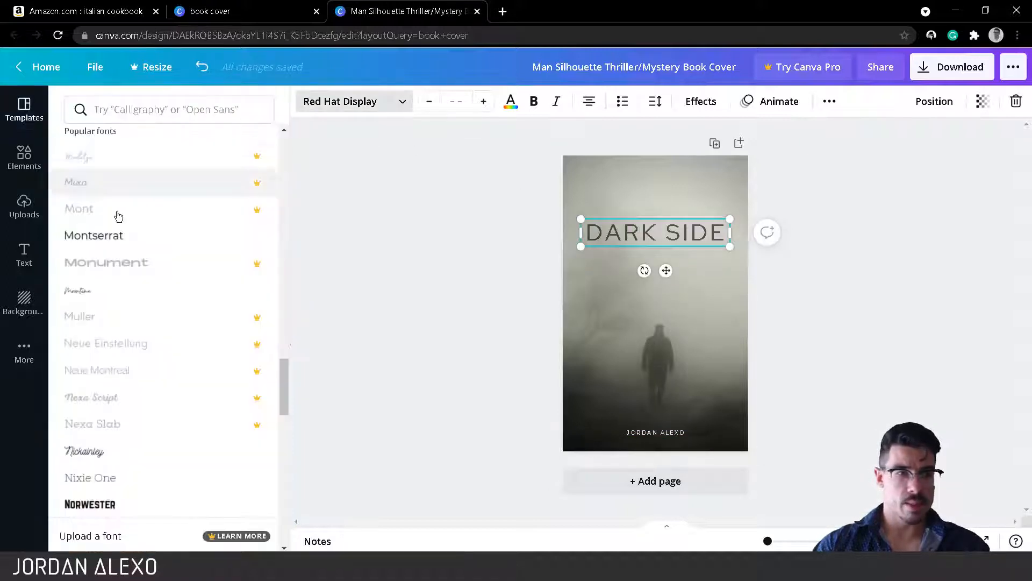
{"action": "left_click", "coordinate": [115, 234]}
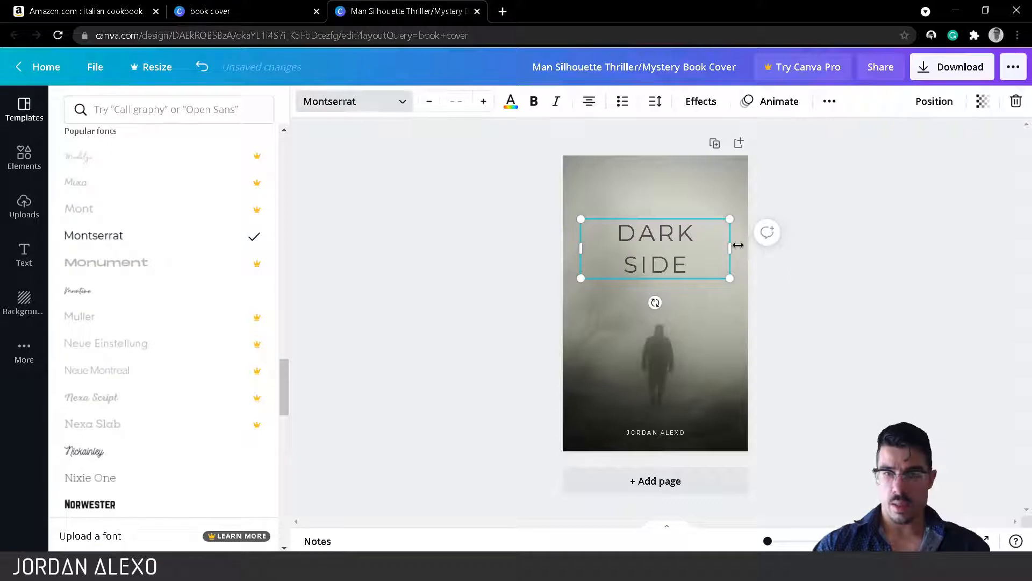
Step: Replace the "DARK SIDE" title text with "ITALIAN COOKBOOK", putting each word on its own line
{"action": "double_click", "coordinate": [678, 247]}
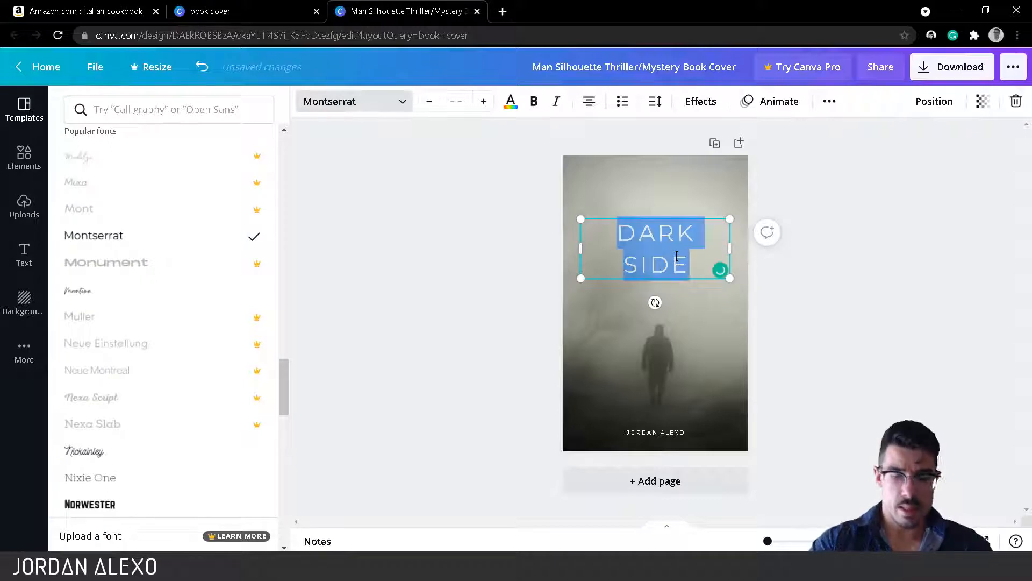
{"action": "type", "text": "ITALIAN"}
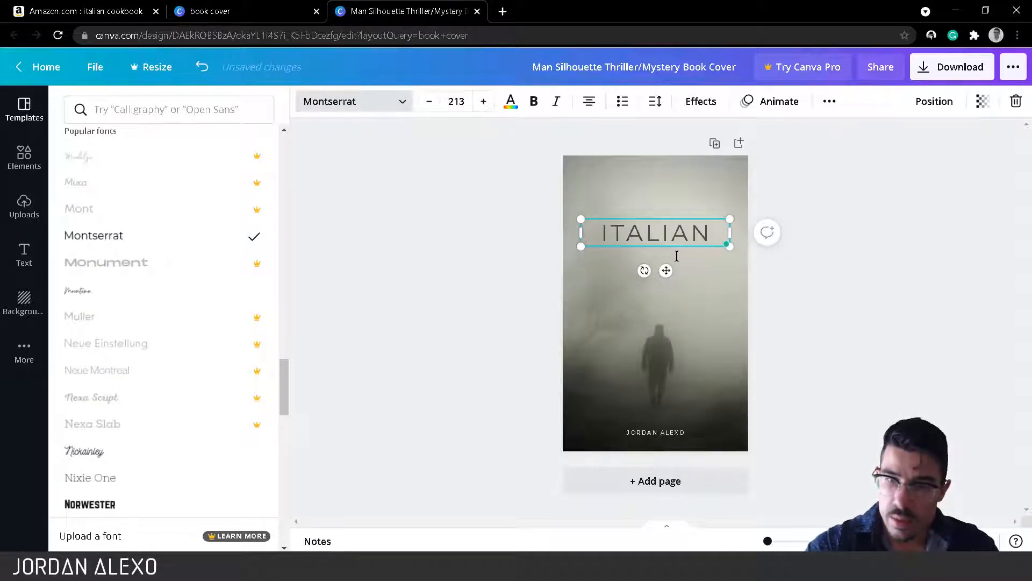
{"action": "key", "text": "Return"}
{"action": "type", "text": "COOKBOOK"}
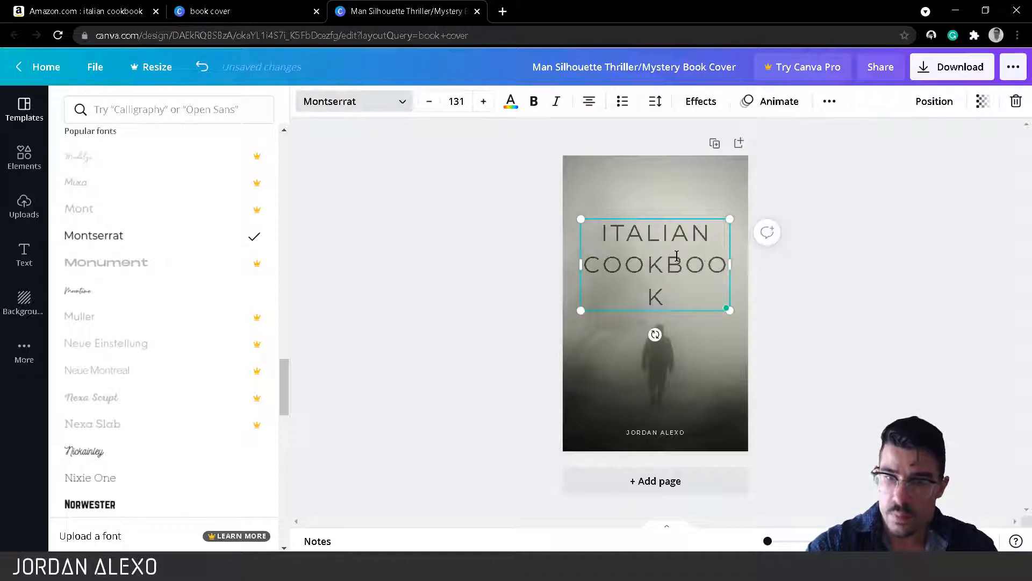
Step: Widen the title's text box so "COOKBOOK" fits on one line, and scale the title down slightly
{"action": "left_click_drag", "start_coordinate": [736, 267], "coordinate": [751, 265]}
{"action": "double_click", "coordinate": [710, 255]}
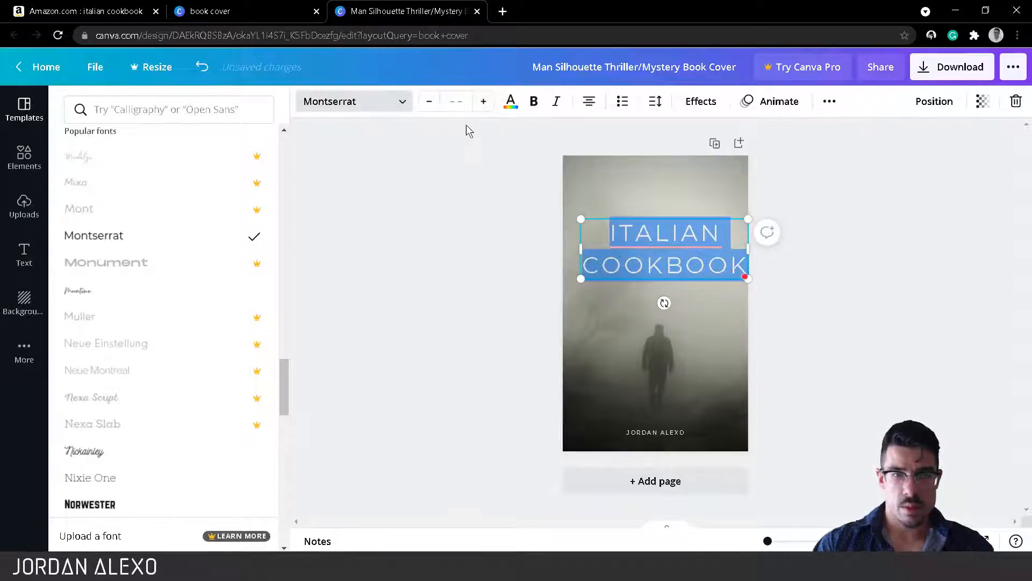
{"action": "left_click", "coordinate": [429, 101]}
{"action": "left_click", "coordinate": [429, 101]}
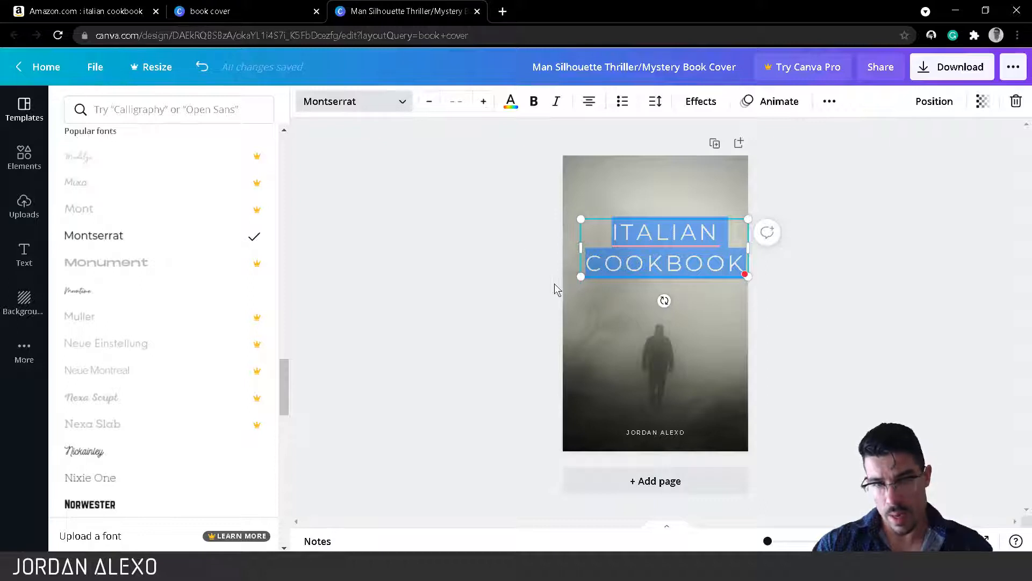
{"action": "left_click_drag", "start_coordinate": [575, 282], "coordinate": [601, 269]}
{"action": "left_click", "coordinate": [847, 310]}
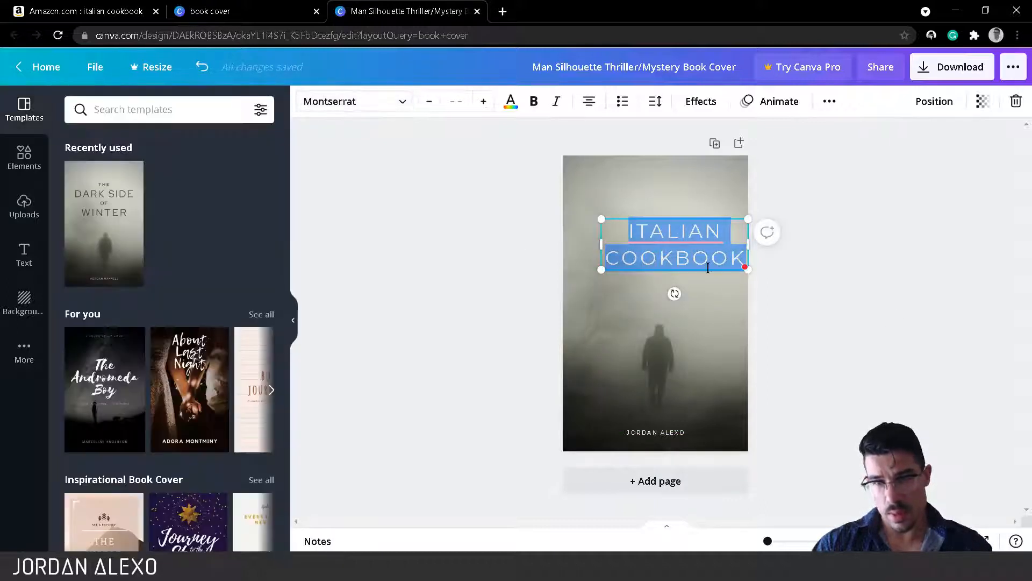
Step: Move the "ITALIAN COOKBOOK" title higher on the cover and centre it horizontally
{"action": "left_click", "coordinate": [667, 231]}
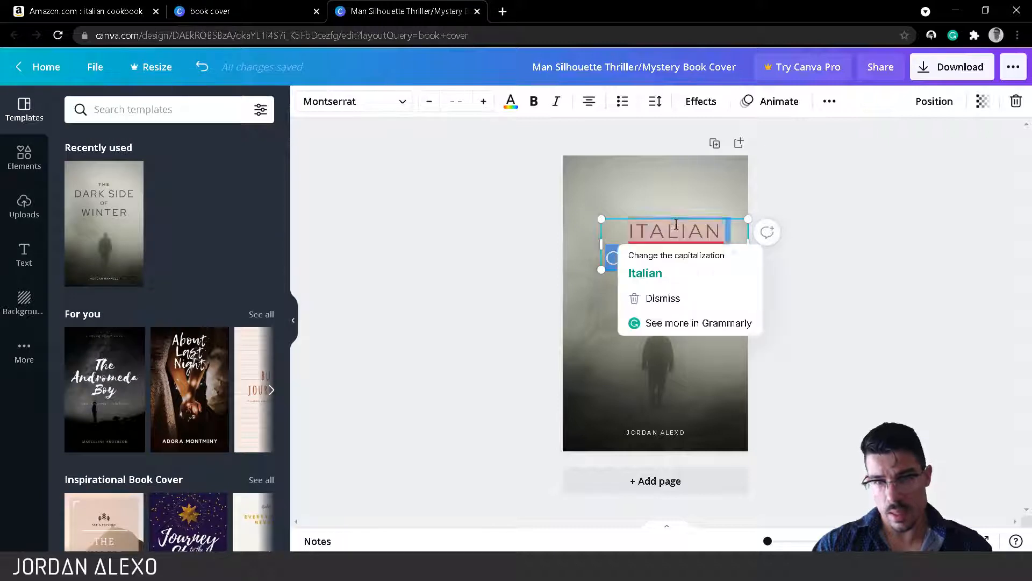
{"action": "left_click", "coordinate": [662, 269]}
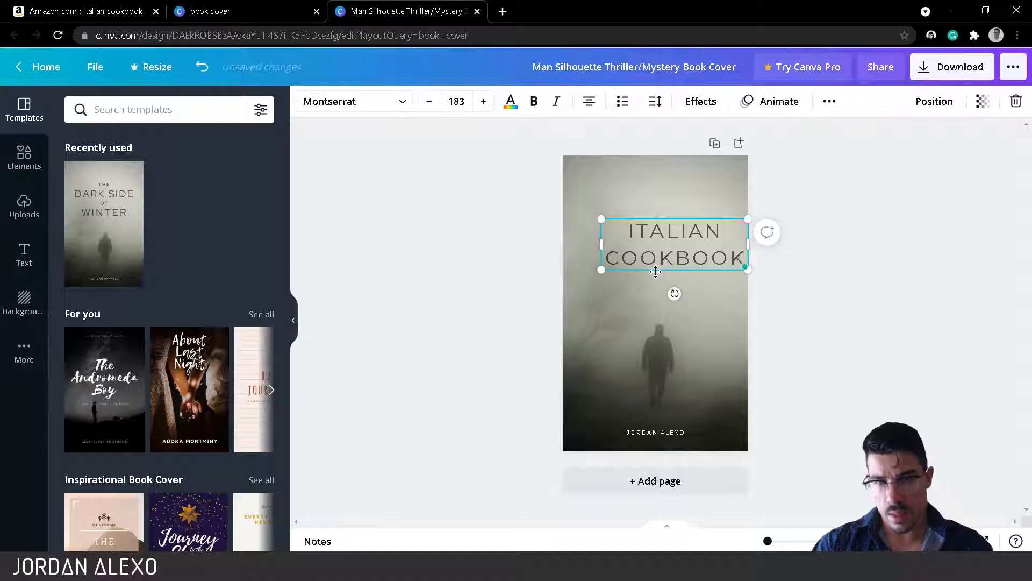
{"action": "left_click_drag", "start_coordinate": [655, 272], "coordinate": [642, 239]}
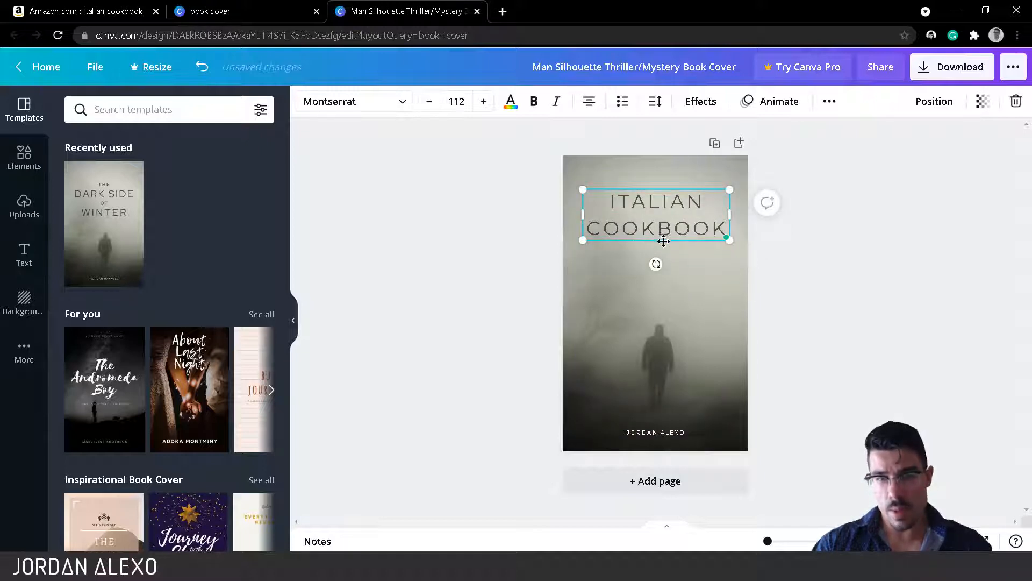
{"action": "left_click", "coordinate": [664, 245]}
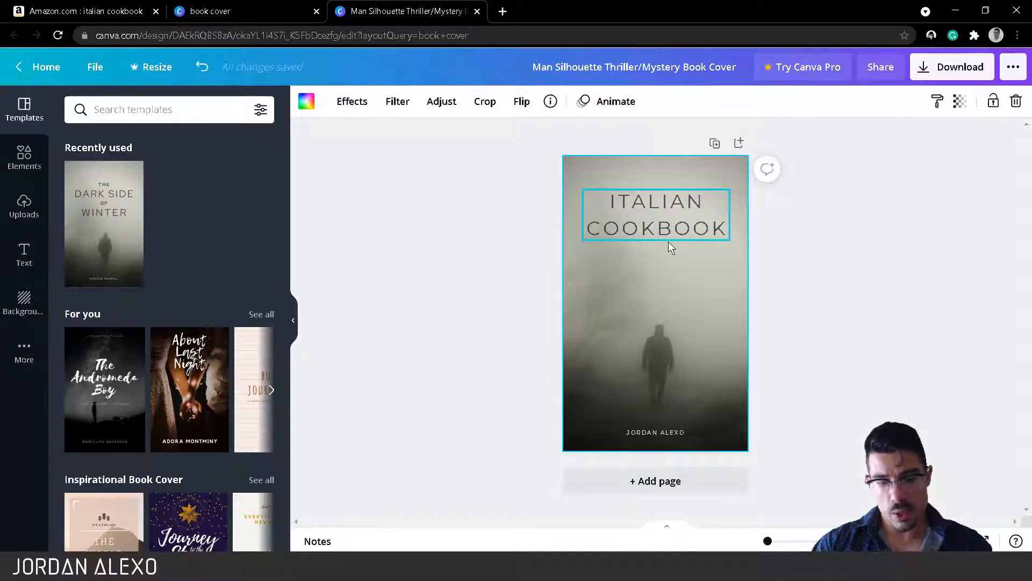
Step: Duplicate the "ITALIAN COOKBOOK" title directly below itself and replace the copy's text with "50 DELICIOUS RECIPES"
{"action": "left_click", "coordinate": [669, 240]}
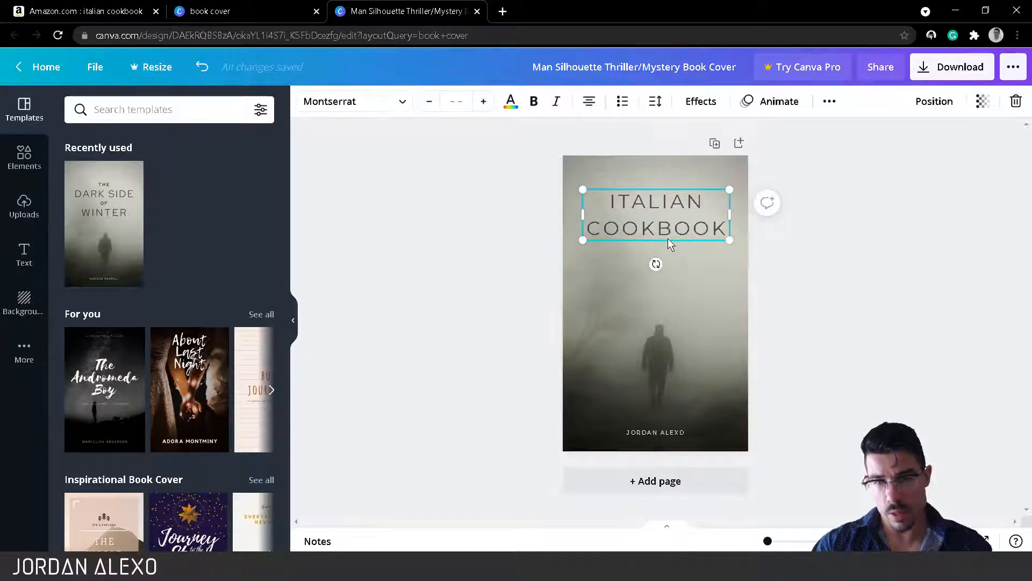
{"action": "left_click_drag", "start_coordinate": [668, 240], "coordinate": [663, 286]}
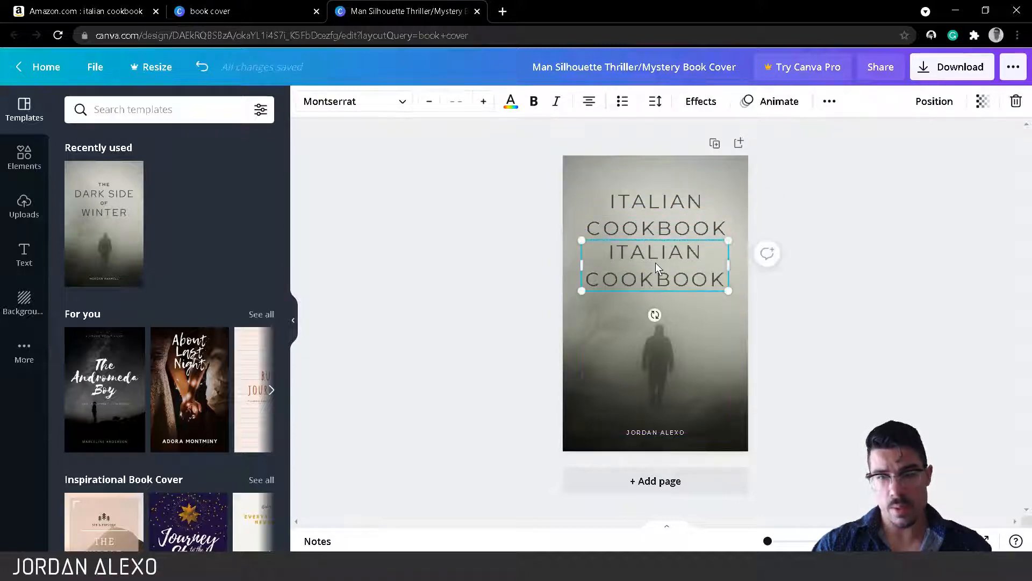
{"action": "double_click", "coordinate": [656, 264]}
{"action": "triple_click", "coordinate": [655, 263]}
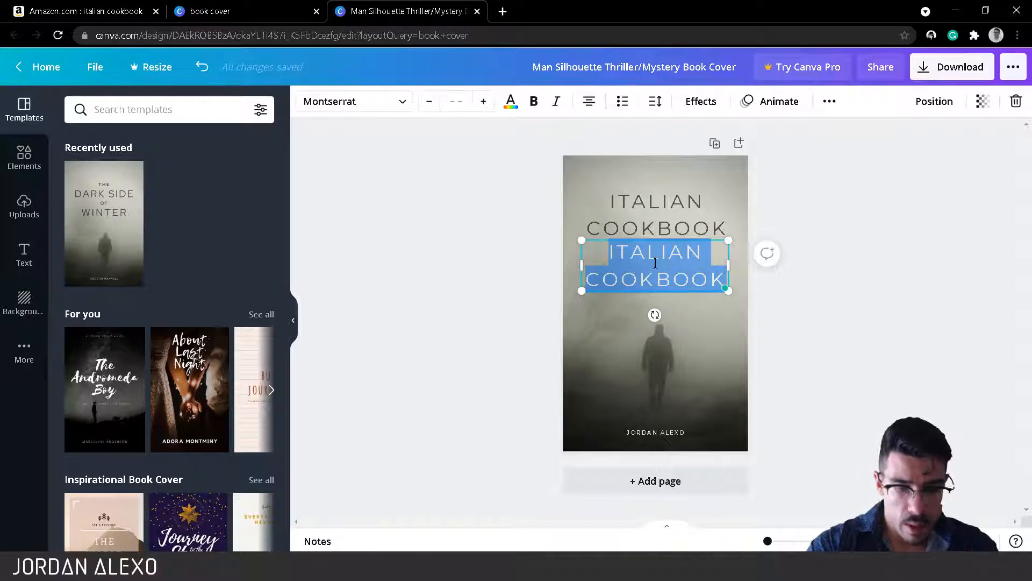
{"action": "type", "text": "50"}
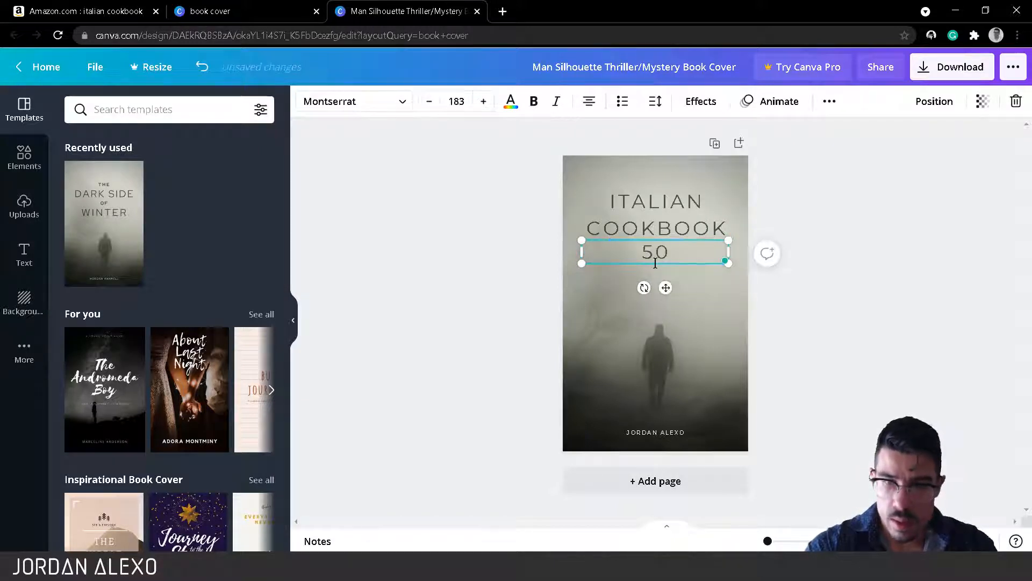
{"action": "type", "text": " DELIC"}
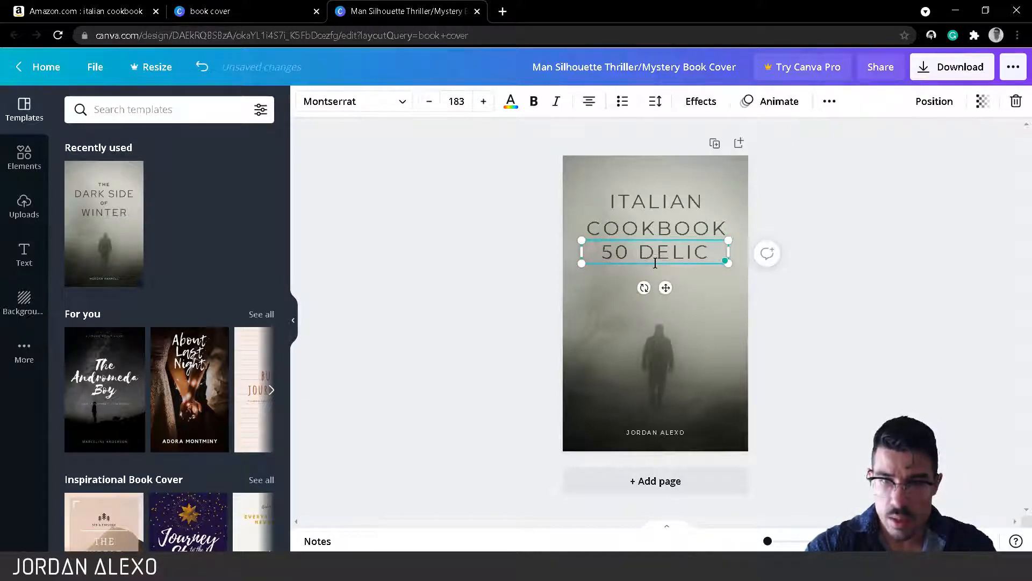
{"action": "type", "text": "IOUS RECIPES"}
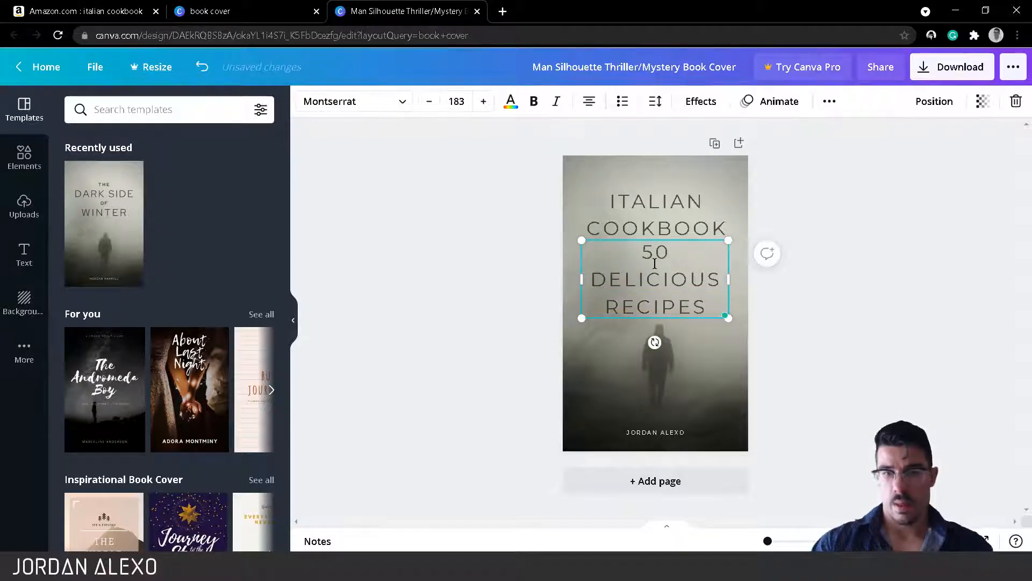
Step: Set the font size of the whole "50 DELICIOUS RECIPES" subtitle to 64
{"action": "key", "text": "ctrl+a"}
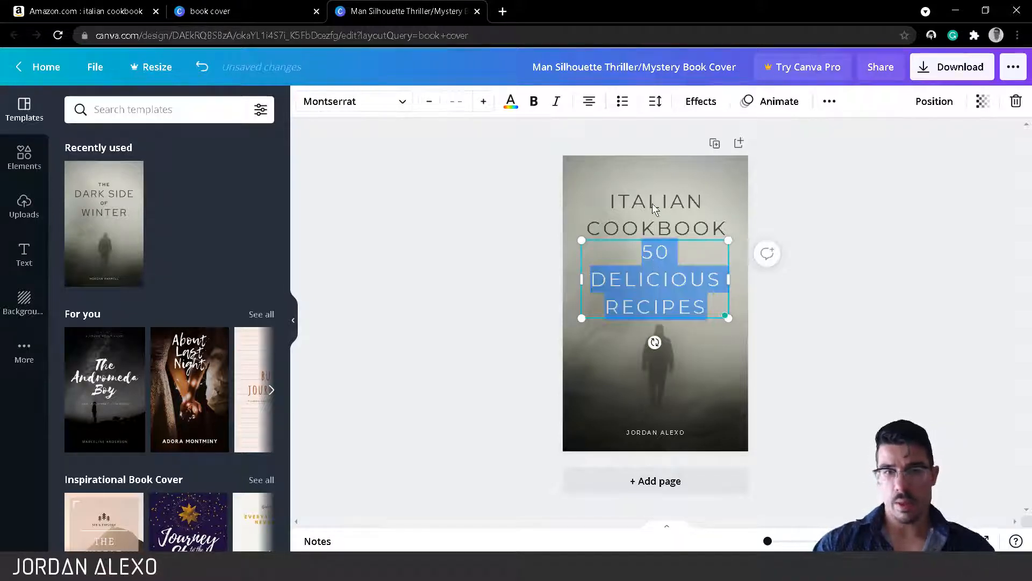
{"action": "left_click", "coordinate": [456, 102]}
{"action": "scroll", "coordinate": [463, 371], "scroll_direction": "down", "scroll_amount": 4}
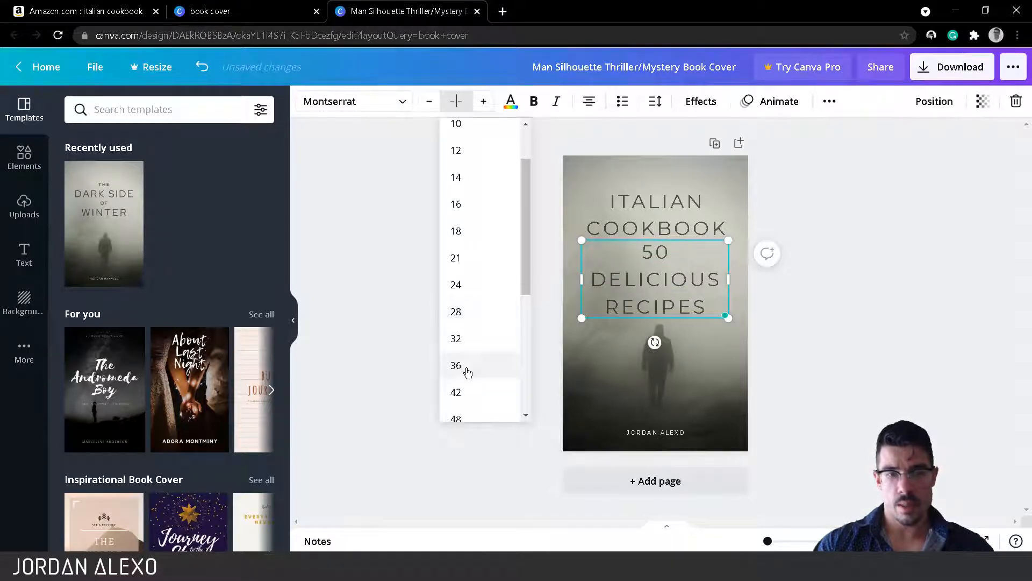
{"action": "left_click", "coordinate": [468, 346]}
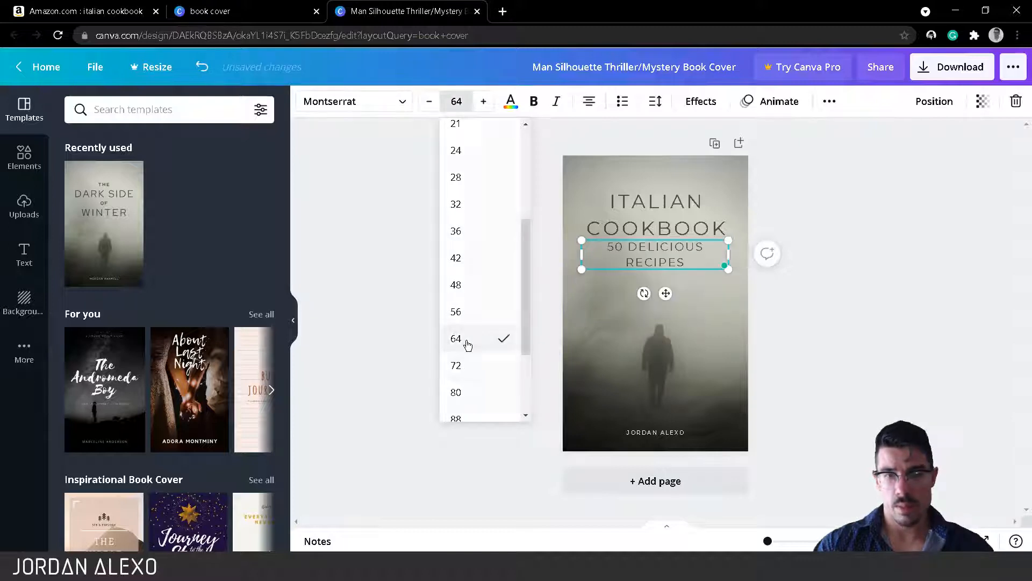
Step: Narrow the subtitle's text box around its two lines and move it lower, towards the right side of the cover
{"action": "left_click_drag", "start_coordinate": [729, 253], "coordinate": [687, 254]}
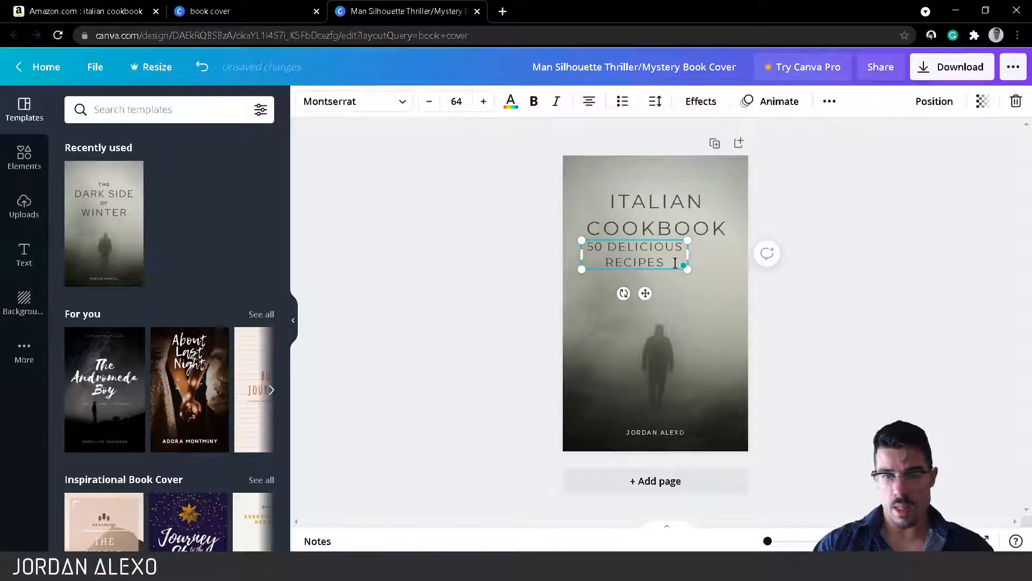
{"action": "left_click", "coordinate": [496, 272]}
{"action": "left_click", "coordinate": [610, 265]}
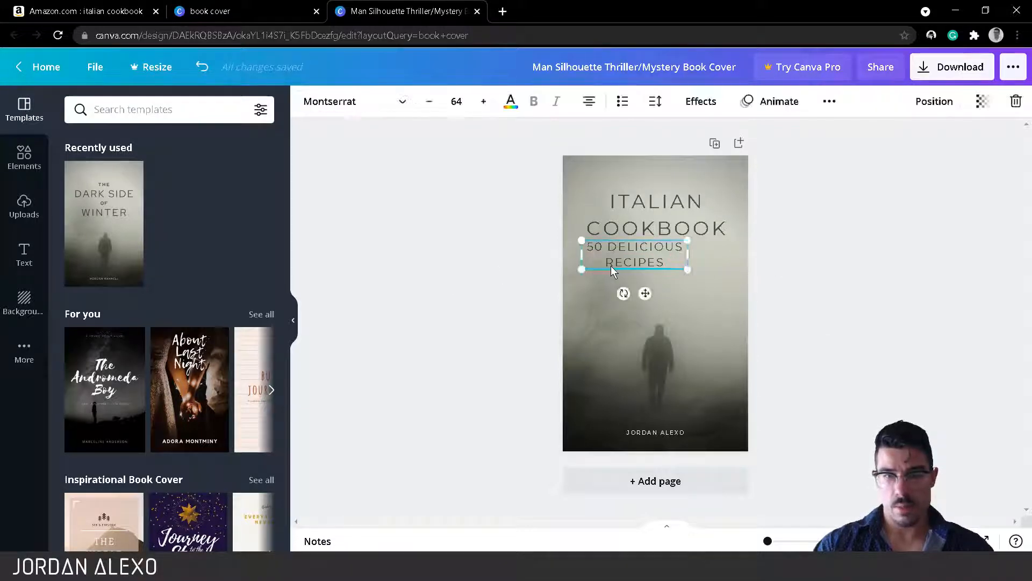
{"action": "left_click_drag", "start_coordinate": [611, 265], "coordinate": [657, 288]}
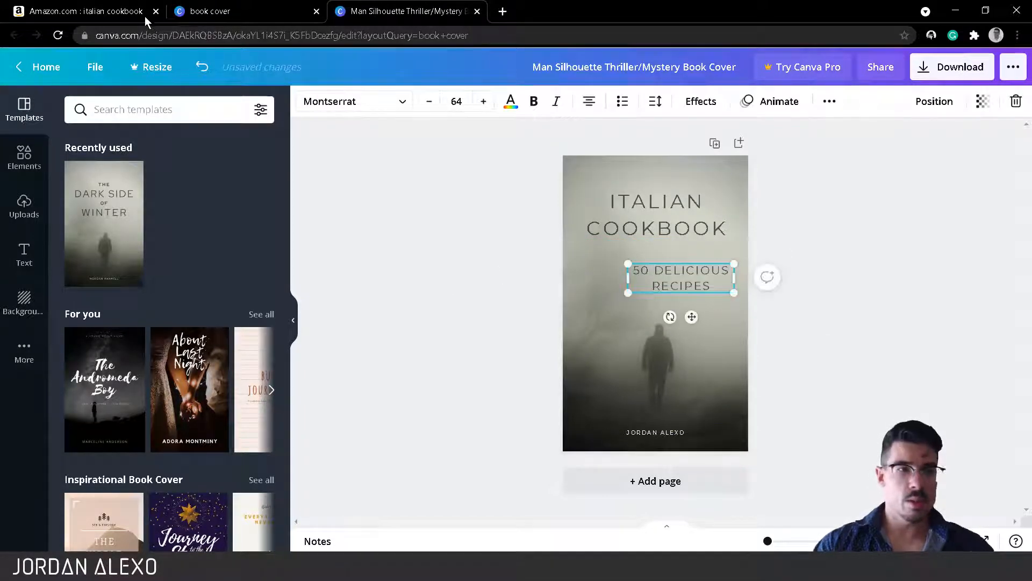
Step: Switch to the Amazon search results to examine the Italian cookbook covers, and return to the Canva cover design
{"action": "left_click", "coordinate": [120, 6]}
{"action": "mouse_move", "coordinate": [383, 240]}
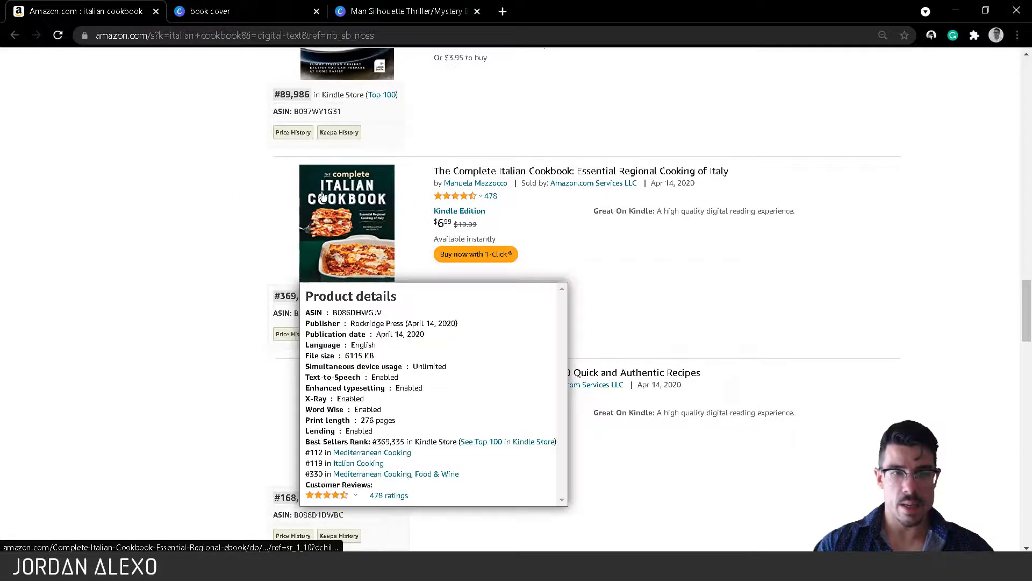
{"action": "mouse_move", "coordinate": [357, 433]}
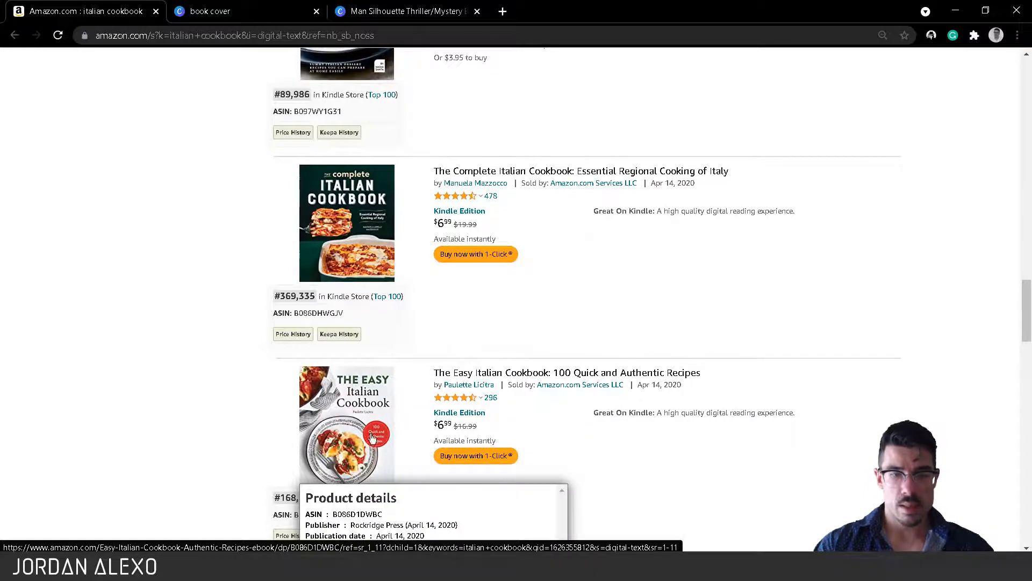
{"action": "left_click", "coordinate": [404, 10]}
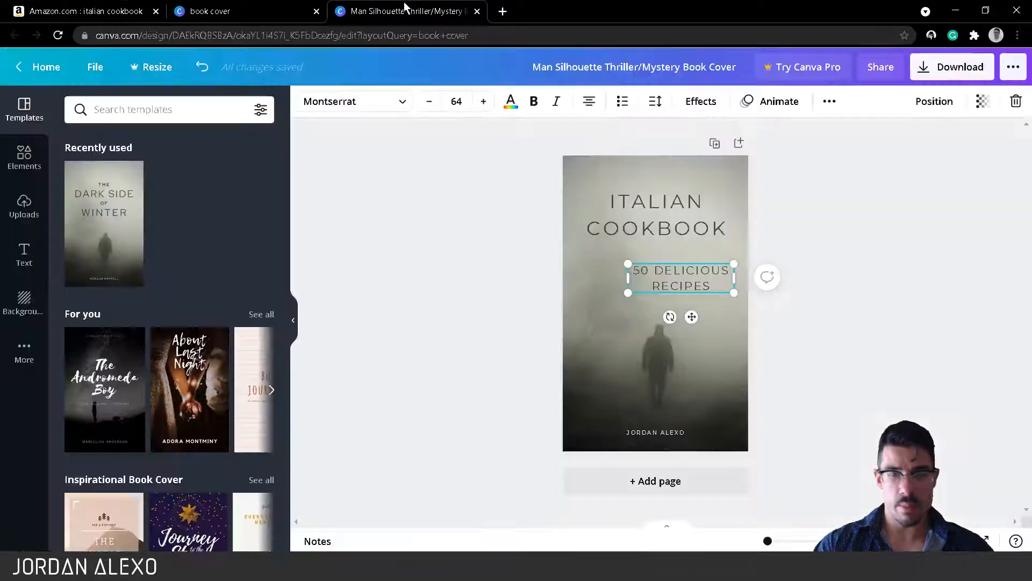
Step: Delete the foggy silhouette background photo from the cover and search Canva's elements for "food"
{"action": "left_click", "coordinate": [564, 329]}
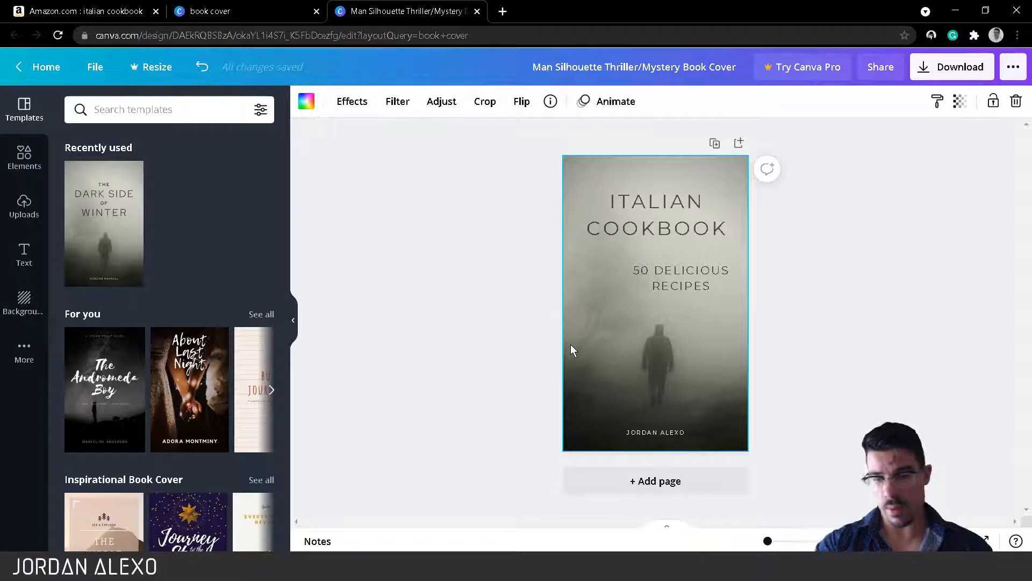
{"action": "key", "text": "Delete"}
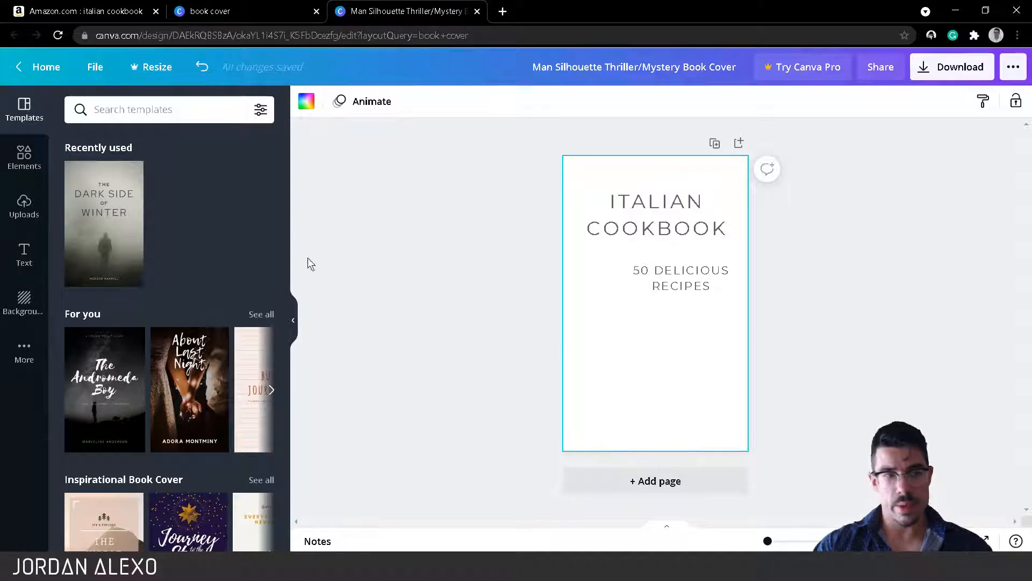
{"action": "left_click", "coordinate": [16, 172]}
{"action": "left_click", "coordinate": [142, 110]}
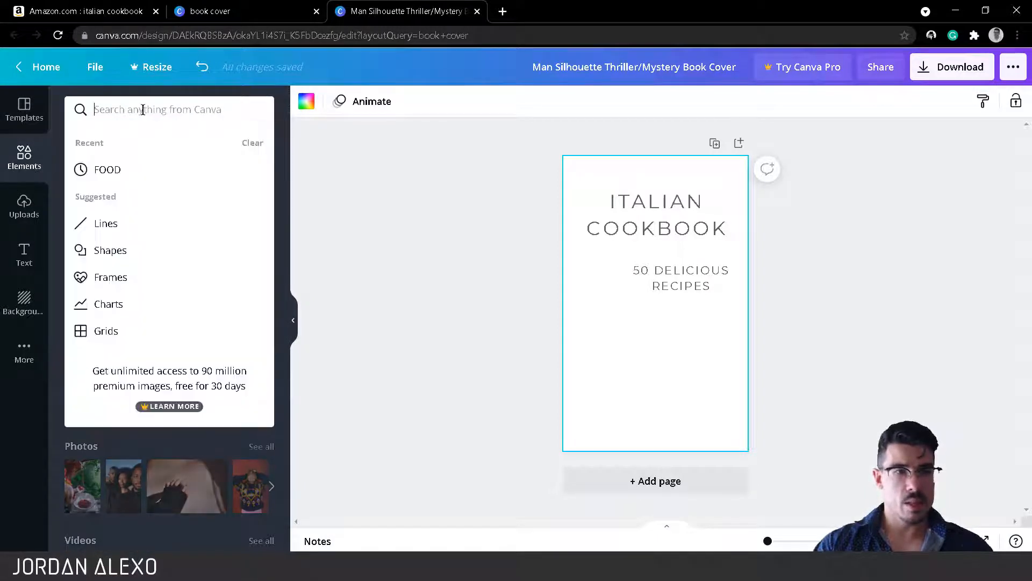
{"action": "type", "text": "food"}
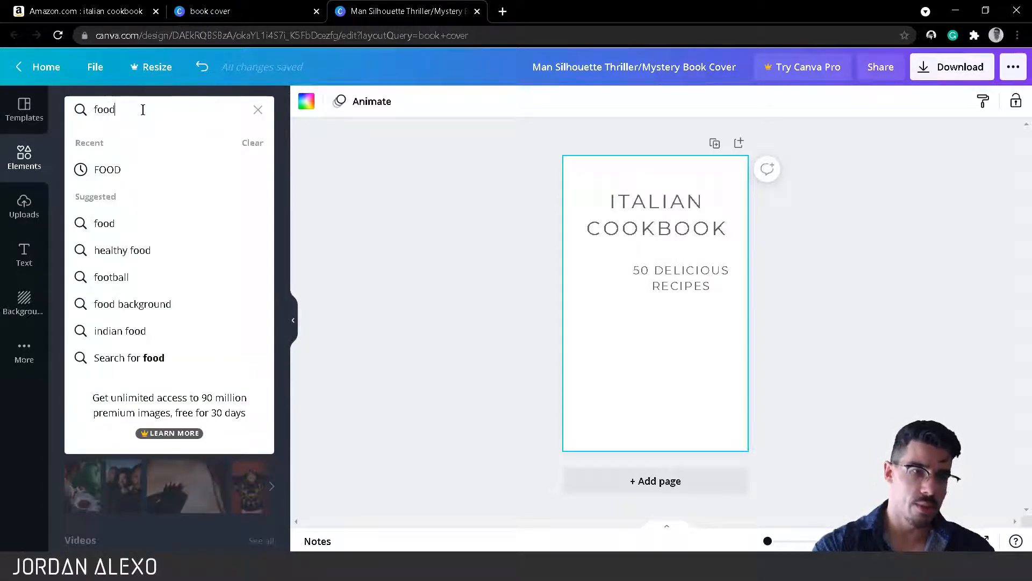
{"action": "key", "text": "Return"}
Step: Add the free burger photo from the food results to the cover and enlarge it to fill the whole page
{"action": "scroll", "coordinate": [143, 185], "scroll_direction": "down", "scroll_amount": 3}
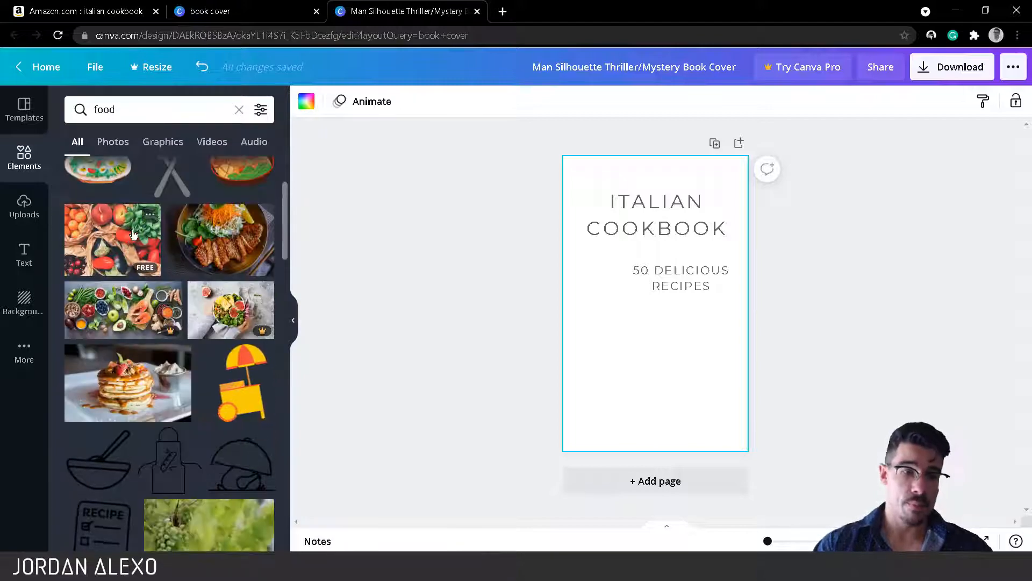
{"action": "scroll", "coordinate": [129, 247], "scroll_direction": "down", "scroll_amount": 10}
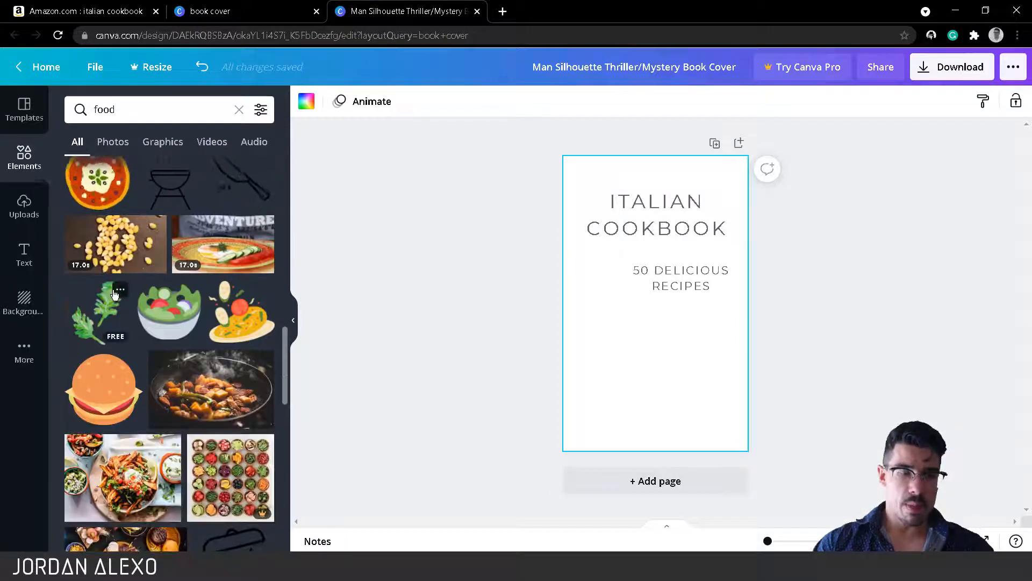
{"action": "scroll", "coordinate": [115, 293], "scroll_direction": "down", "scroll_amount": 10}
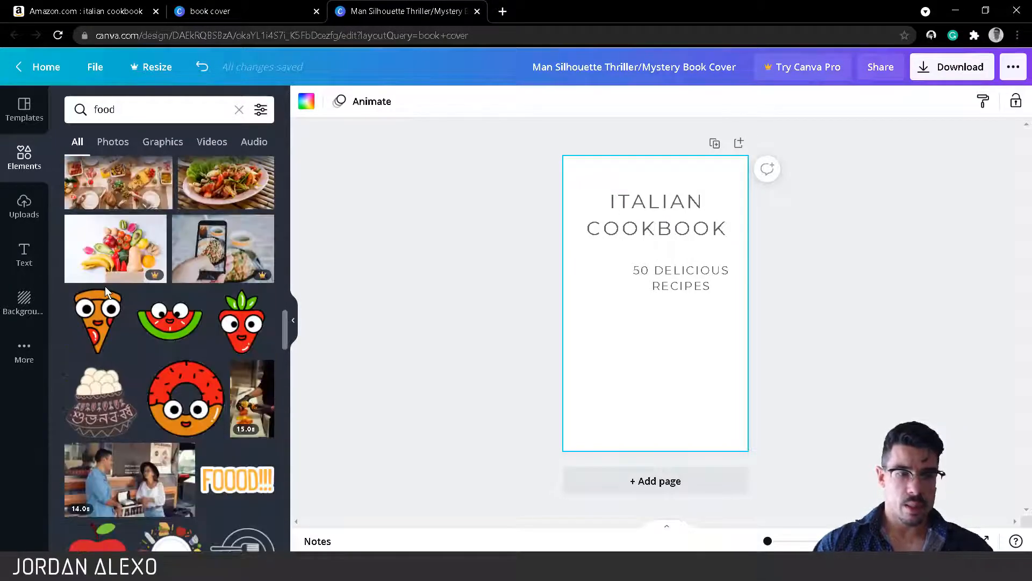
{"action": "scroll", "coordinate": [105, 293], "scroll_direction": "down", "scroll_amount": 10}
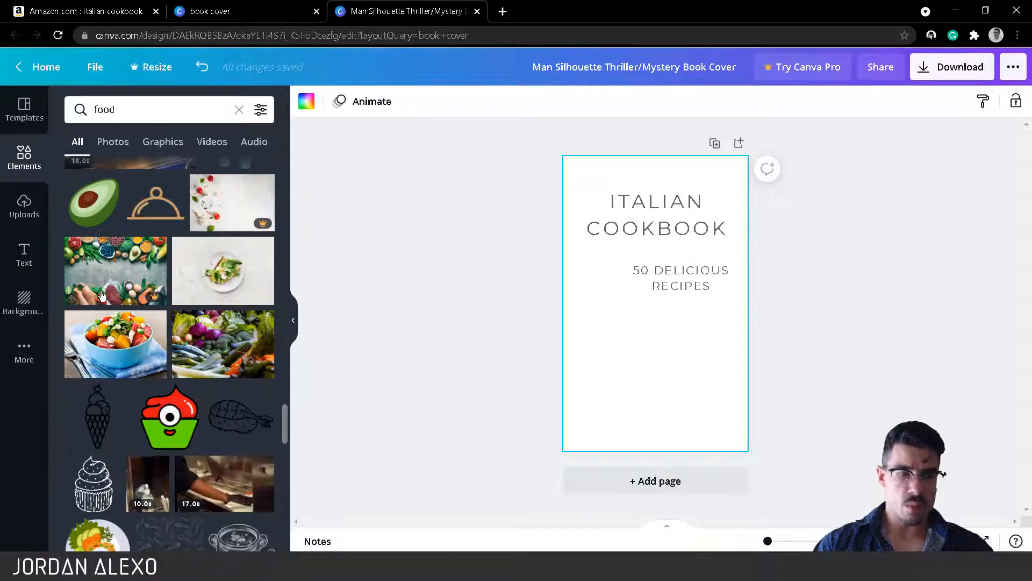
{"action": "scroll", "coordinate": [102, 296], "scroll_direction": "down", "scroll_amount": 8}
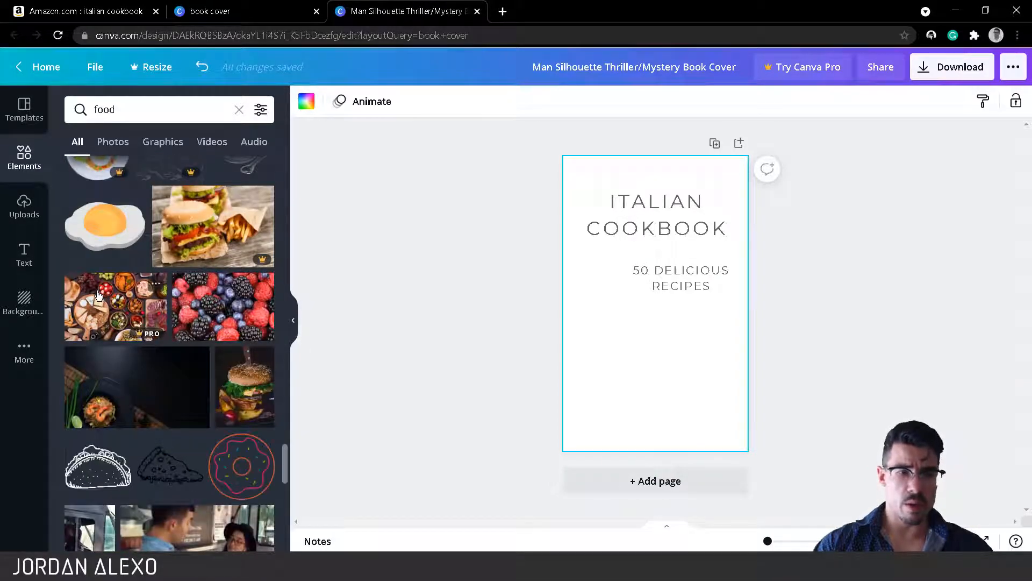
{"action": "scroll", "coordinate": [98, 295], "scroll_direction": "down", "scroll_amount": 3}
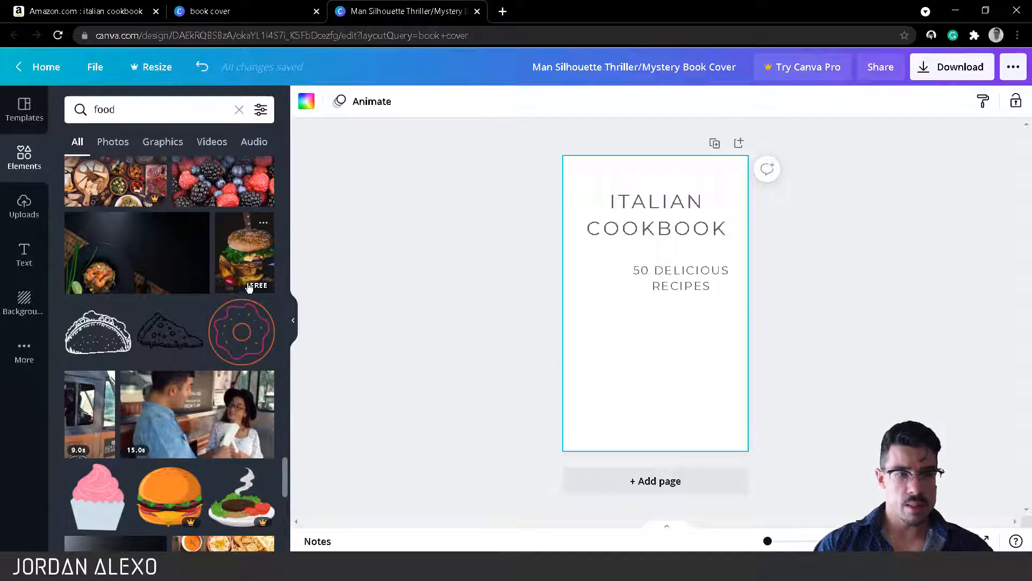
{"action": "scroll", "coordinate": [249, 288], "scroll_direction": "down", "scroll_amount": 3}
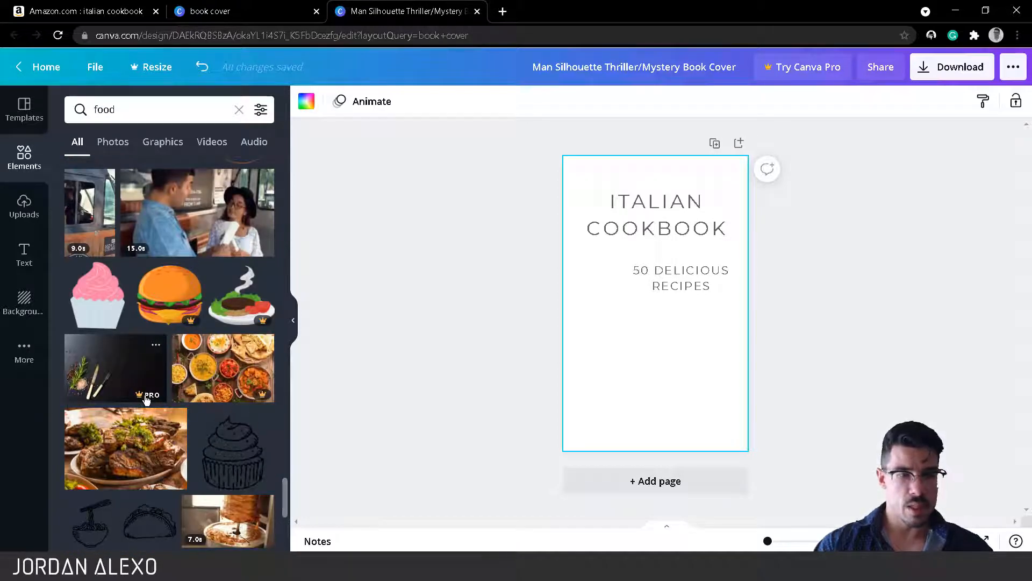
{"action": "scroll", "coordinate": [206, 371], "scroll_direction": "up", "scroll_amount": 1}
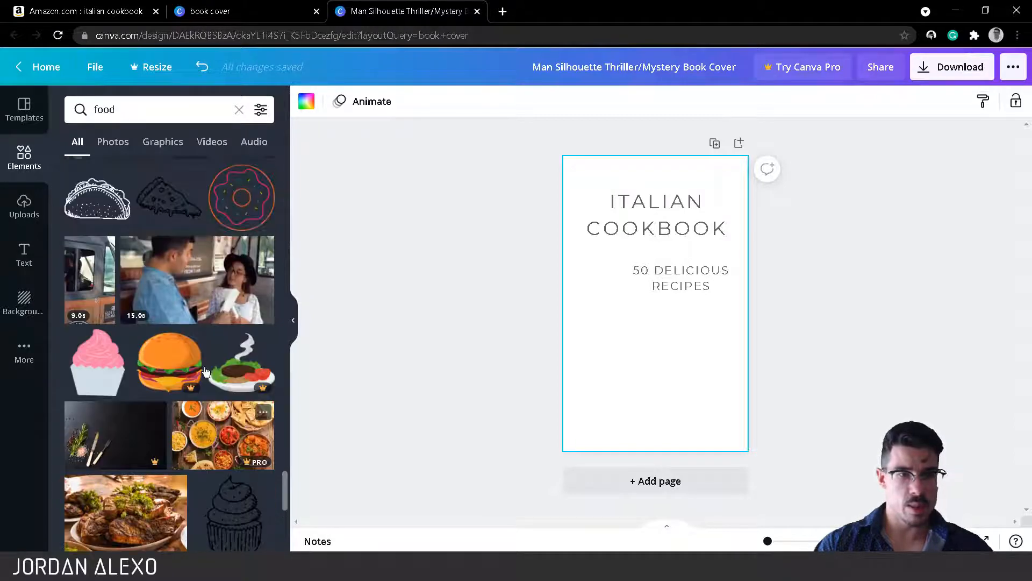
{"action": "scroll", "coordinate": [204, 368], "scroll_direction": "up", "scroll_amount": 3}
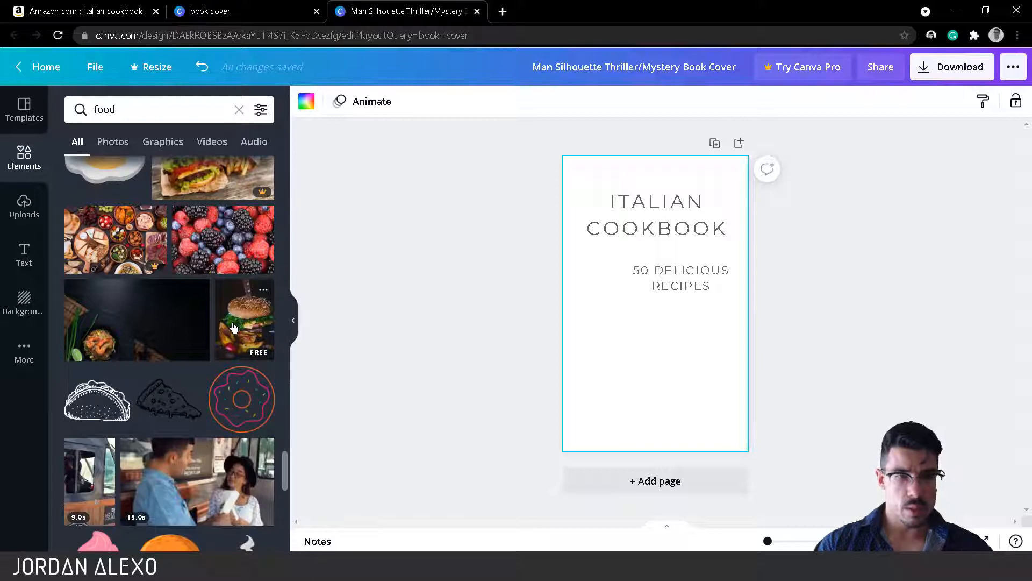
{"action": "left_click", "coordinate": [234, 328]}
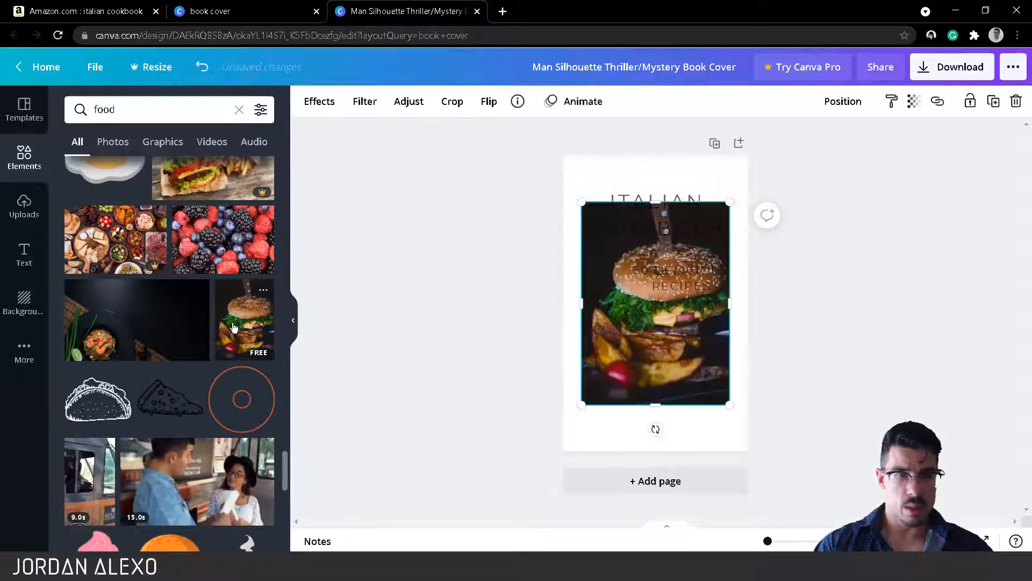
{"action": "left_click_drag", "start_coordinate": [652, 350], "coordinate": [668, 390]}
{"action": "left_click_drag", "start_coordinate": [600, 248], "coordinate": [533, 155]}
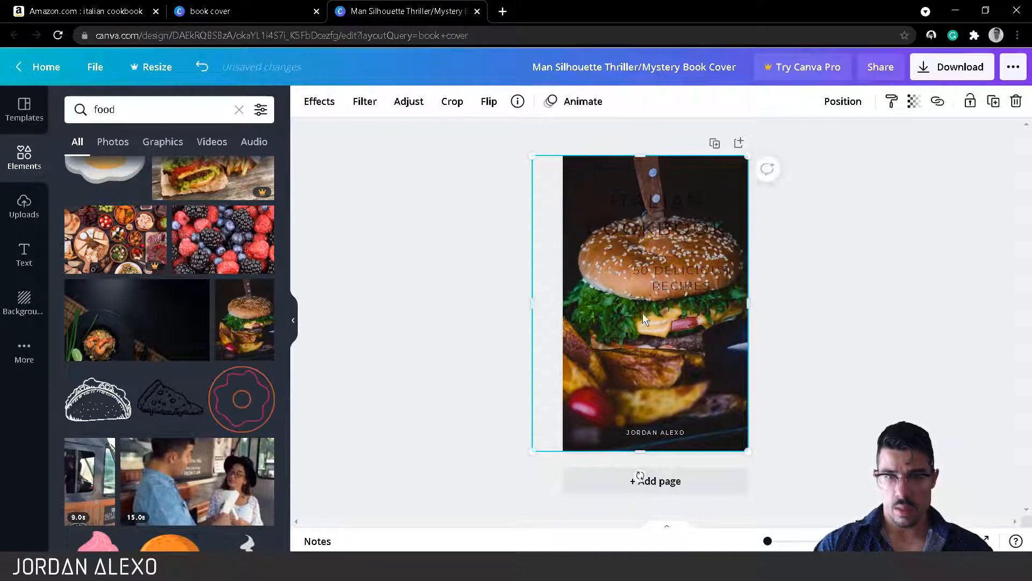
Step: Change the "ITALIAN COOKBOOK" title's text colour to white and scale the title down slightly
{"action": "left_click", "coordinate": [650, 213]}
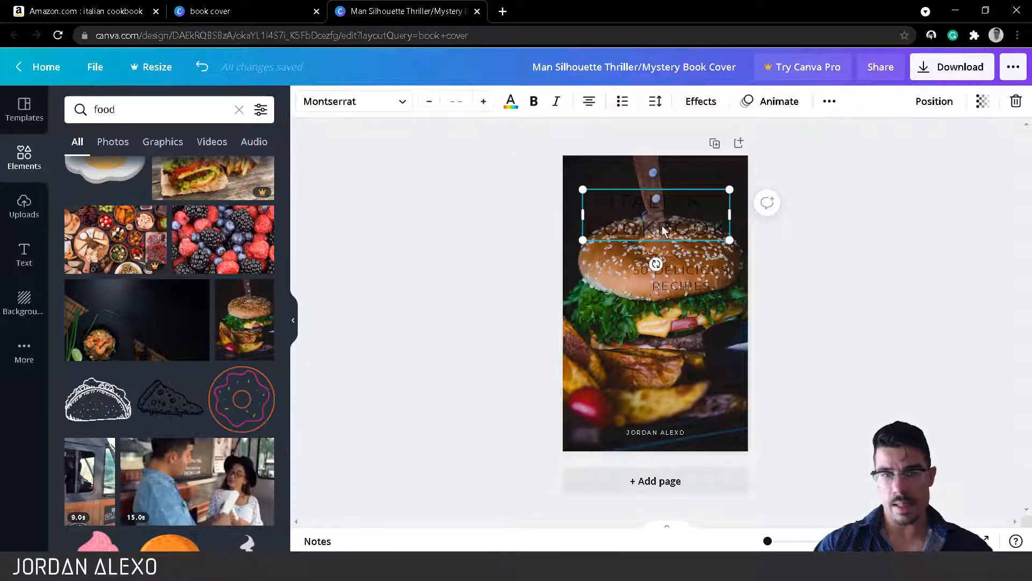
{"action": "left_click", "coordinate": [508, 104]}
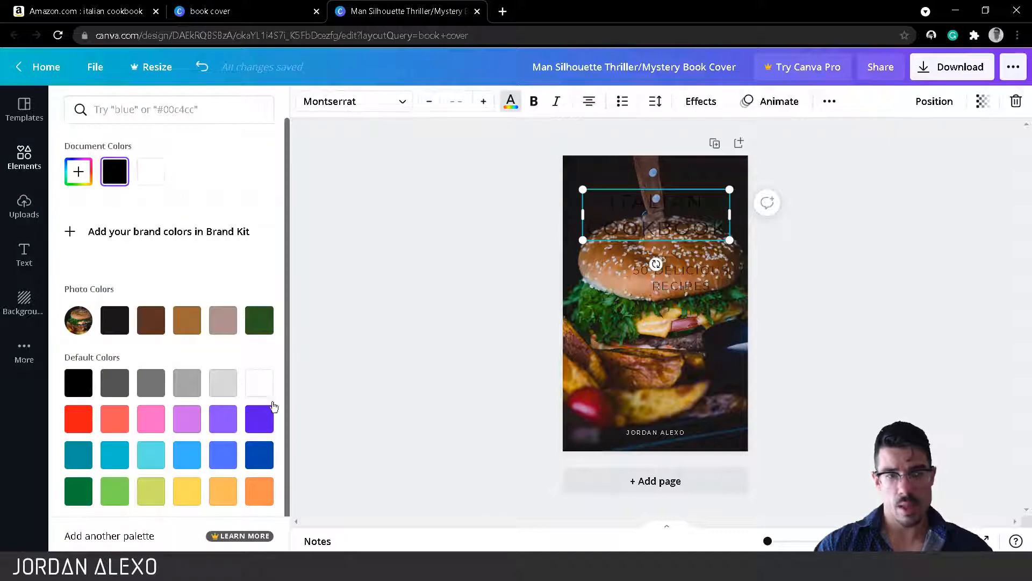
{"action": "left_click", "coordinate": [260, 380]}
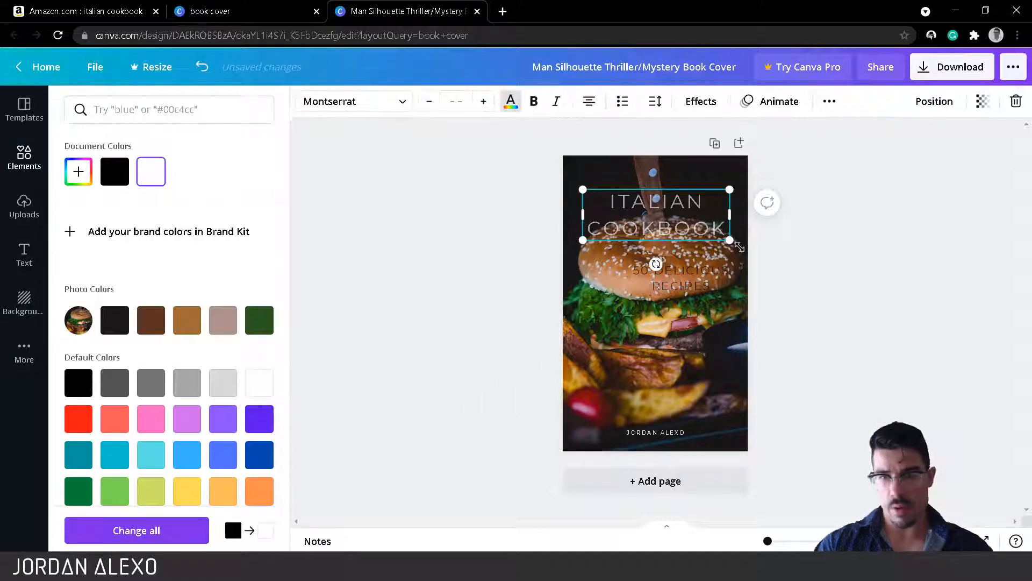
{"action": "mouse_move", "coordinate": [733, 246]}
{"action": "left_mouse_down"}
{"action": "mouse_move", "coordinate": [716, 230]}
{"action": "mouse_move", "coordinate": [732, 247]}
{"action": "mouse_move", "coordinate": [722, 244]}
{"action": "left_mouse_up"}
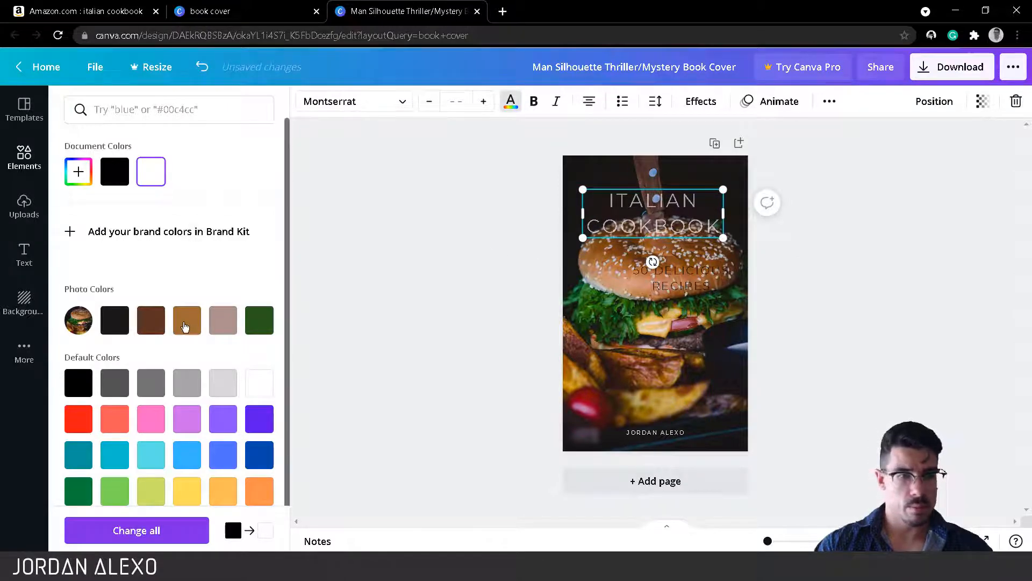
{"action": "scroll", "coordinate": [223, 415], "scroll_direction": "down", "scroll_amount": 1}
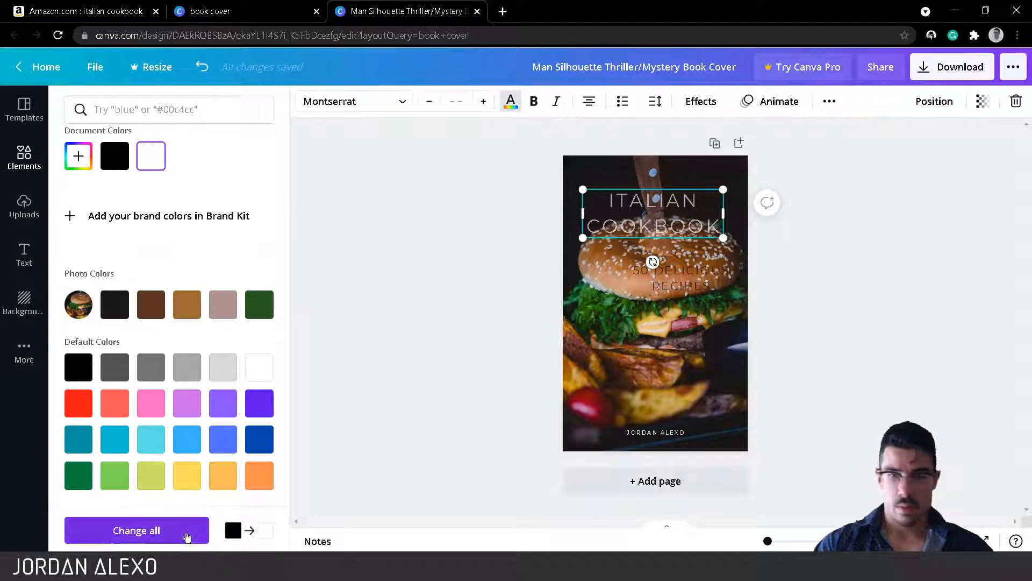
Step: Apply the white text colour to all matching text on the cover and make the "ITALIAN COOKBOOK" title bold
{"action": "left_click", "coordinate": [188, 537]}
{"action": "key", "text": "Escape"}
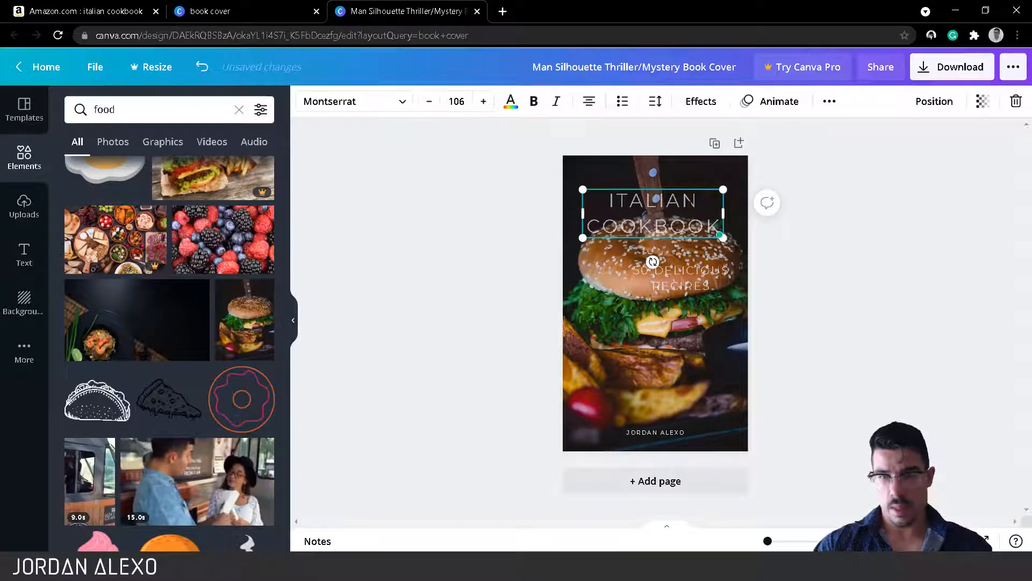
{"action": "key", "text": "Return"}
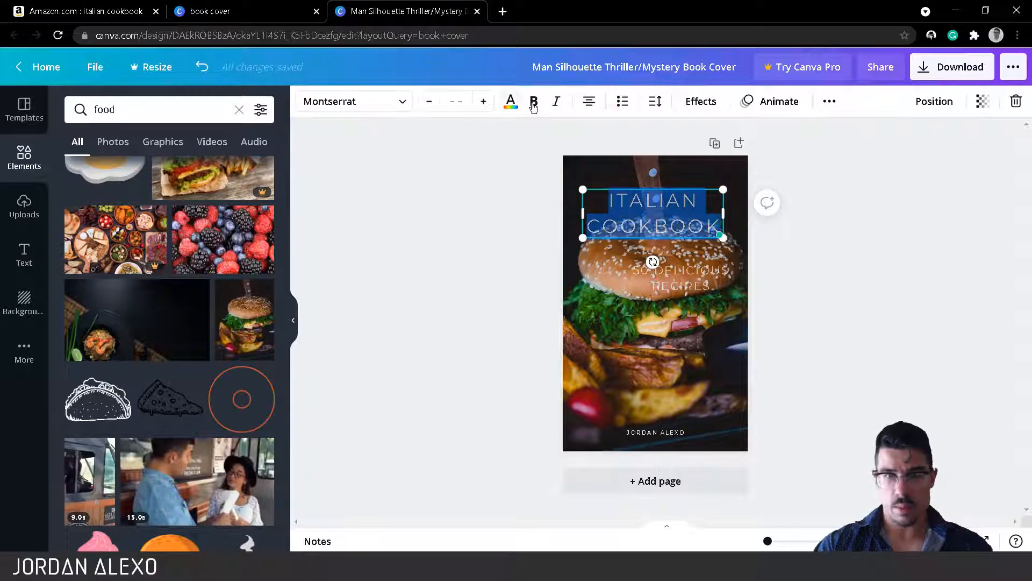
{"action": "left_click", "coordinate": [495, 249]}
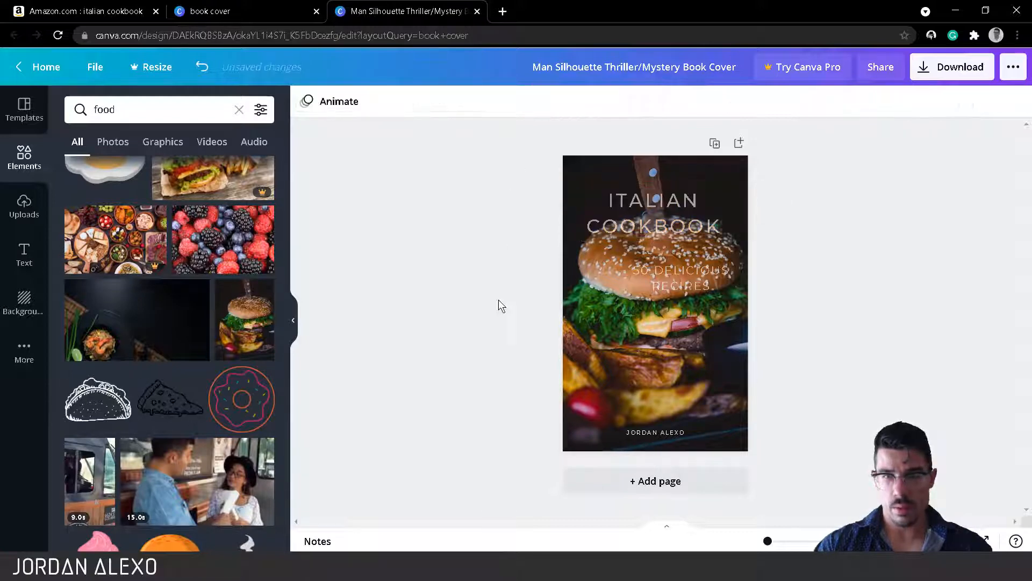
Step: Replace the burger background with the dark shrimp noodle photo from the food results, enlarged to cover the whole page
{"action": "left_click", "coordinate": [611, 197]}
{"action": "left_click", "coordinate": [633, 168]}
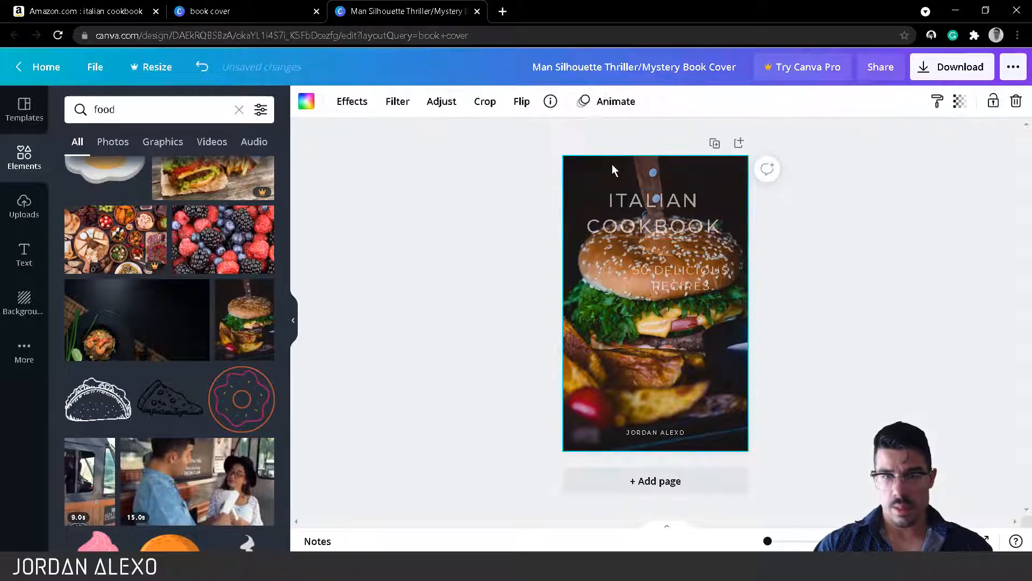
{"action": "key", "text": "Delete"}
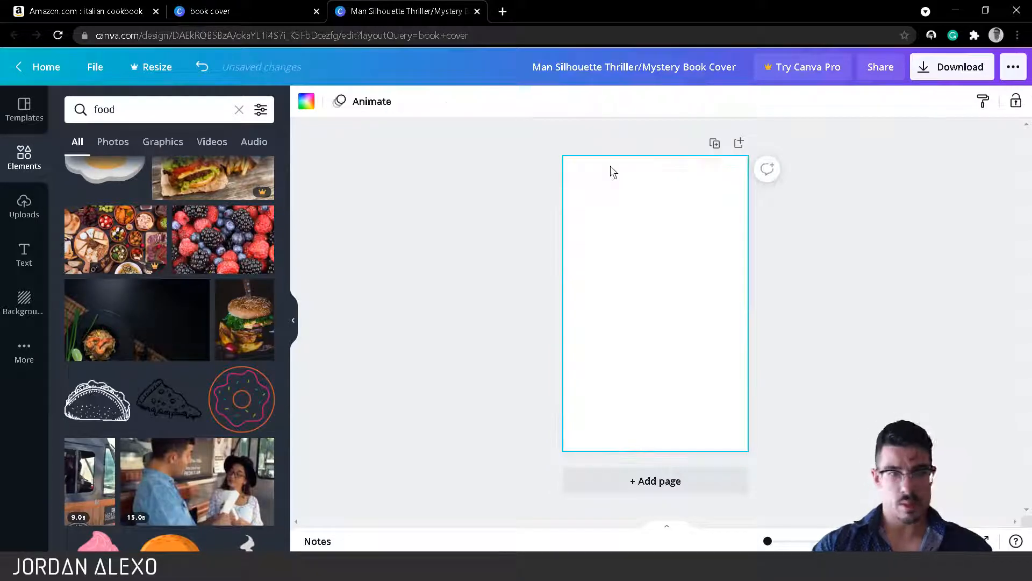
{"action": "left_click", "coordinate": [158, 301]}
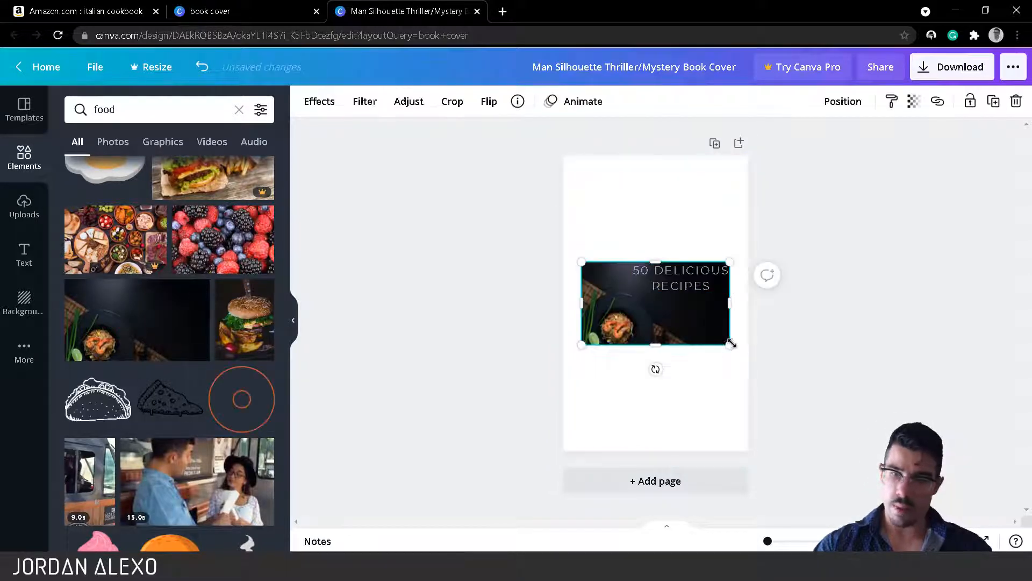
{"action": "left_click_drag", "start_coordinate": [676, 365], "coordinate": [712, 297]}
{"action": "left_click_drag", "start_coordinate": [697, 375], "coordinate": [749, 464]}
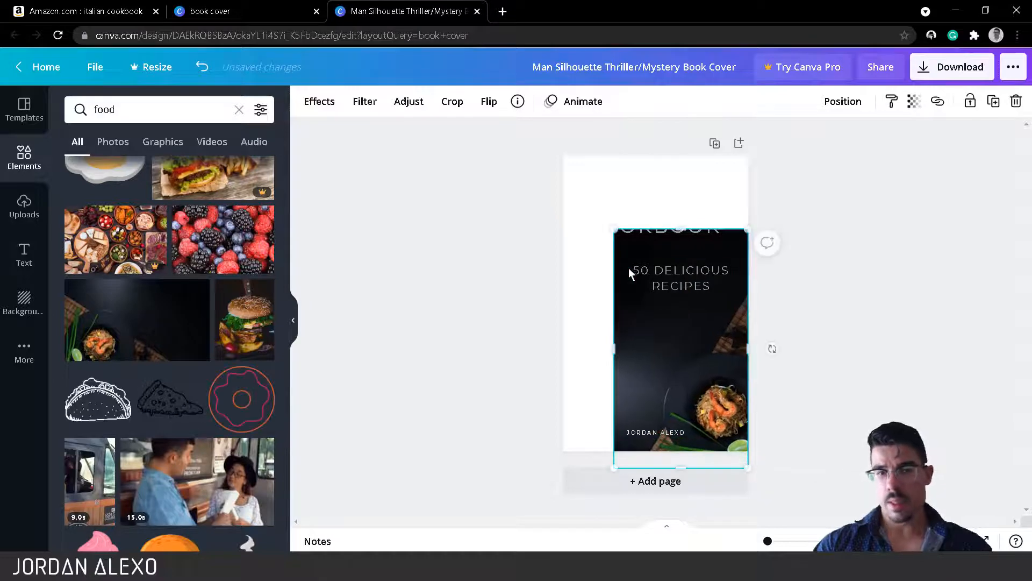
{"action": "left_click_drag", "start_coordinate": [614, 230], "coordinate": [526, 134]}
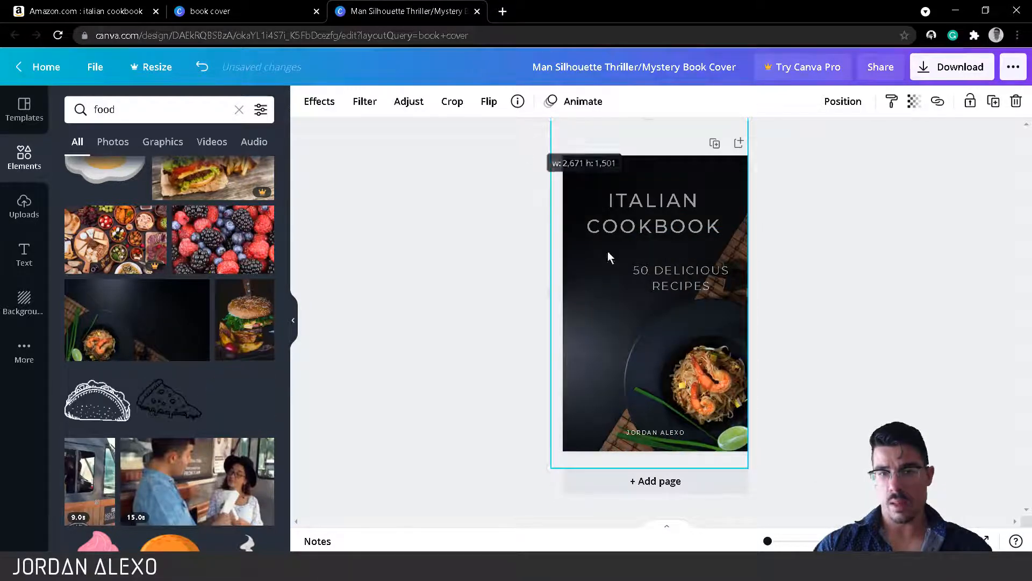
Step: Move the "ITALIAN COOKBOOK" title closer to the upper edge of the cover
{"action": "left_click", "coordinate": [624, 207]}
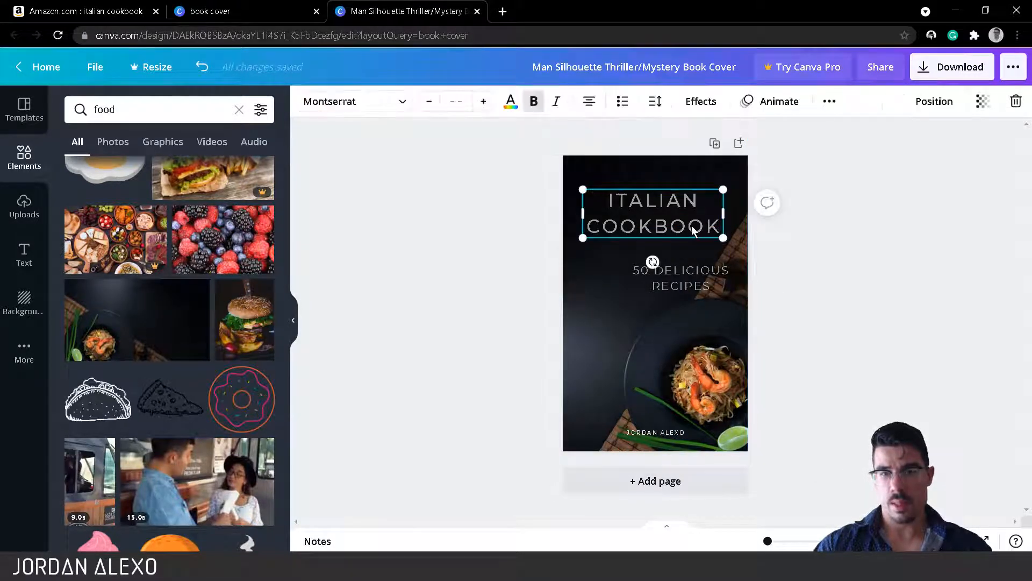
{"action": "mouse_move", "coordinate": [691, 226]}
{"action": "left_mouse_down"}
{"action": "mouse_move", "coordinate": [684, 204]}
{"action": "mouse_move", "coordinate": [697, 212]}
{"action": "left_mouse_up"}
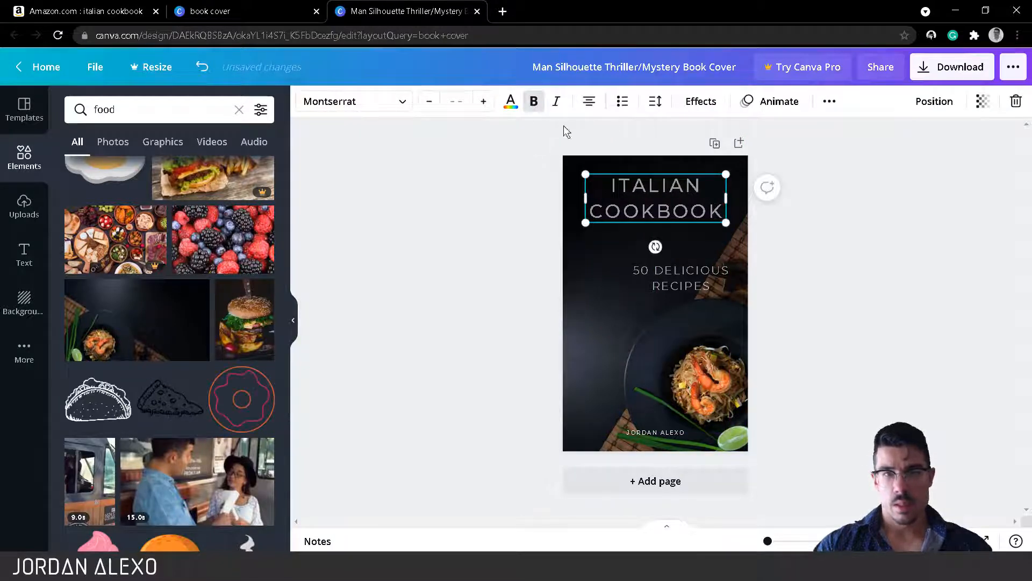
Step: Try the Norwester font on the title and change it back to Montserrat
{"action": "left_click", "coordinate": [391, 102]}
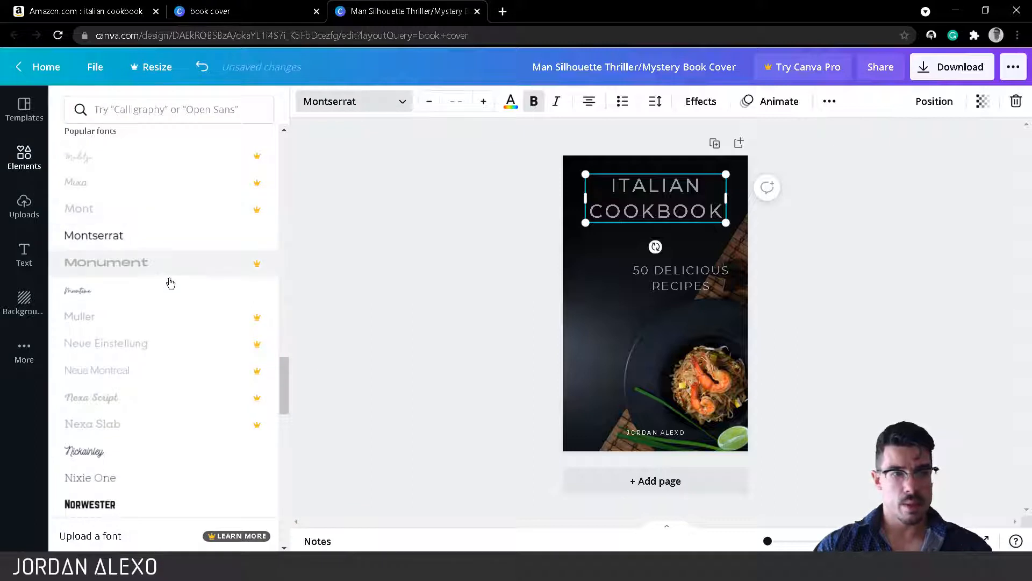
{"action": "left_click_drag", "start_coordinate": [285, 371], "coordinate": [271, 133]}
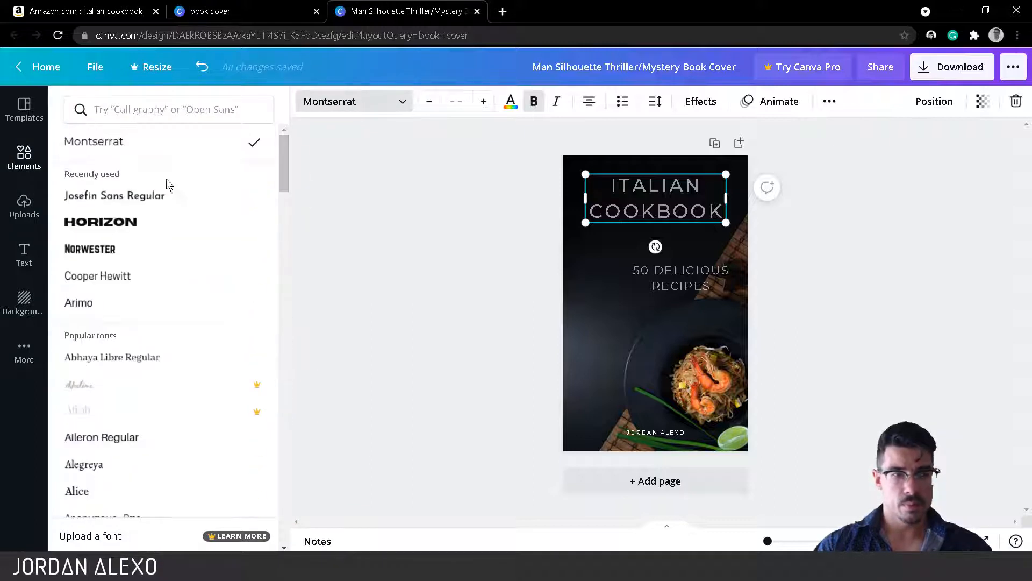
{"action": "left_click", "coordinate": [147, 244]}
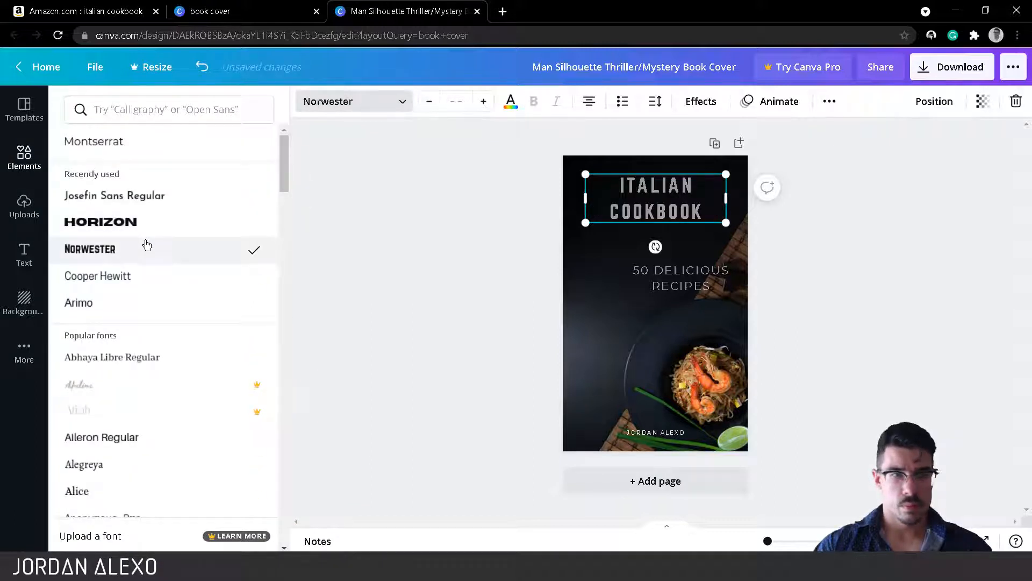
{"action": "left_click", "coordinate": [145, 146]}
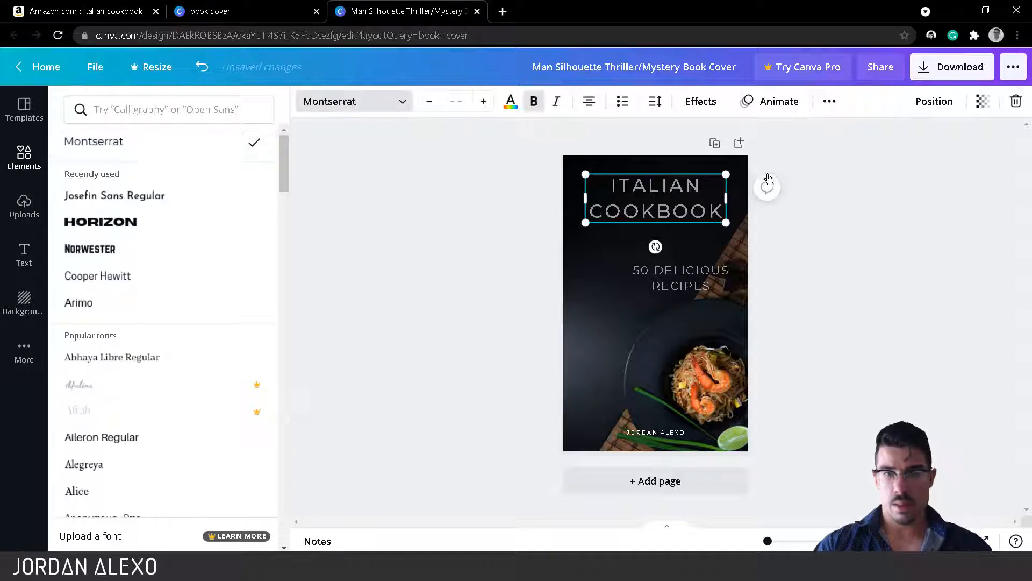
{"action": "left_click", "coordinate": [711, 107]}
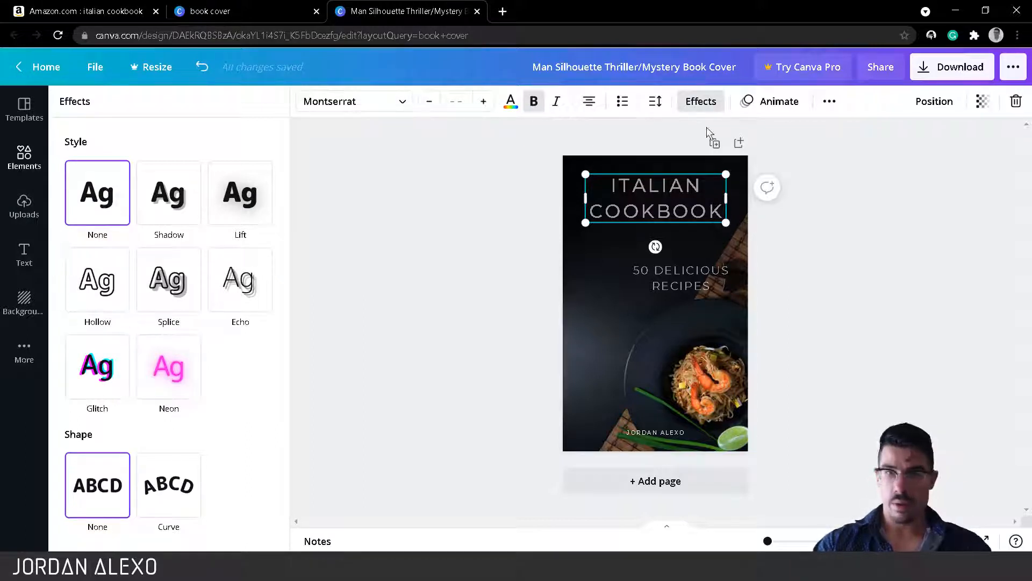
{"action": "left_click", "coordinate": [770, 102]}
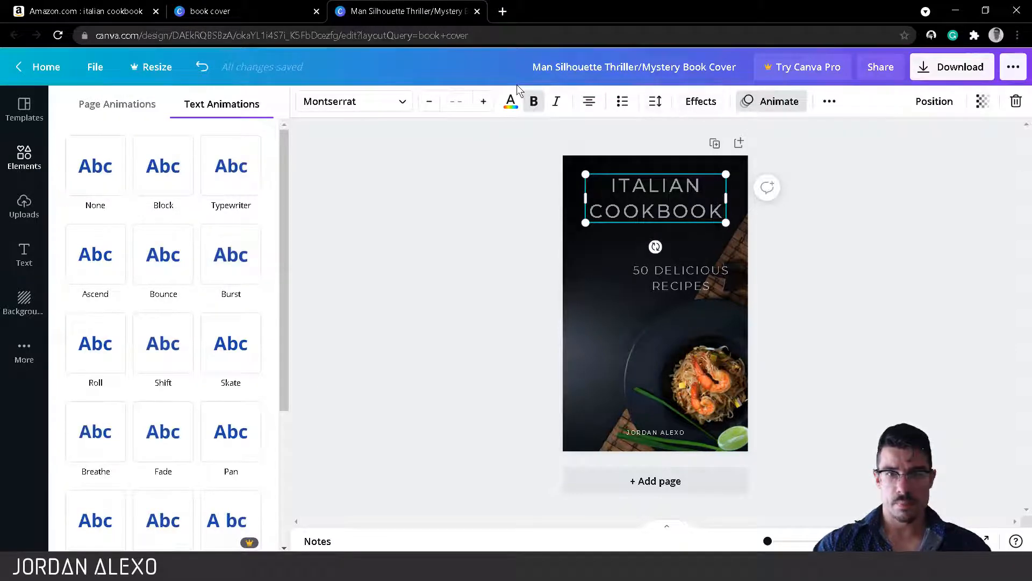
{"action": "left_click", "coordinate": [476, 109]}
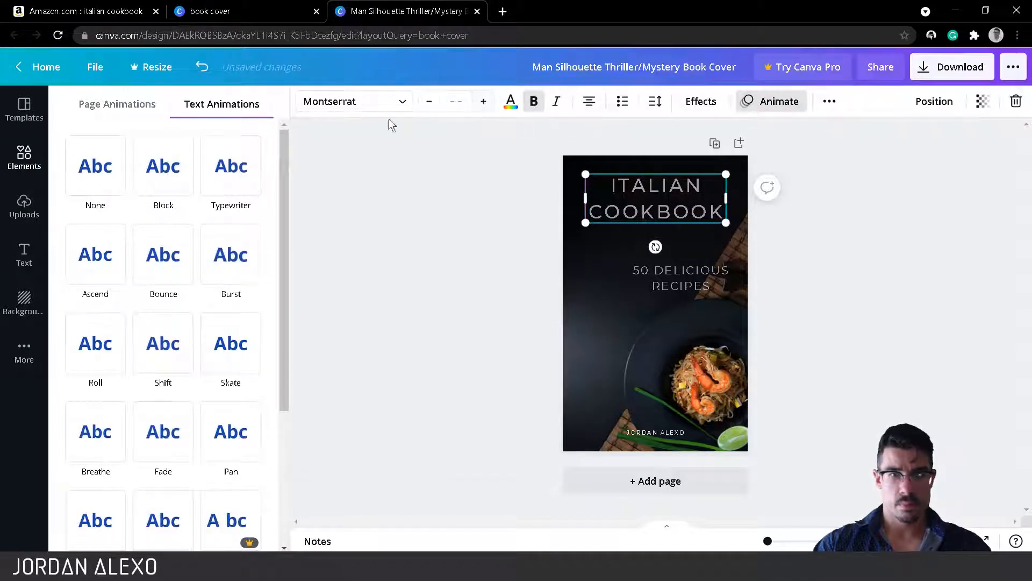
{"action": "left_click", "coordinate": [325, 156]}
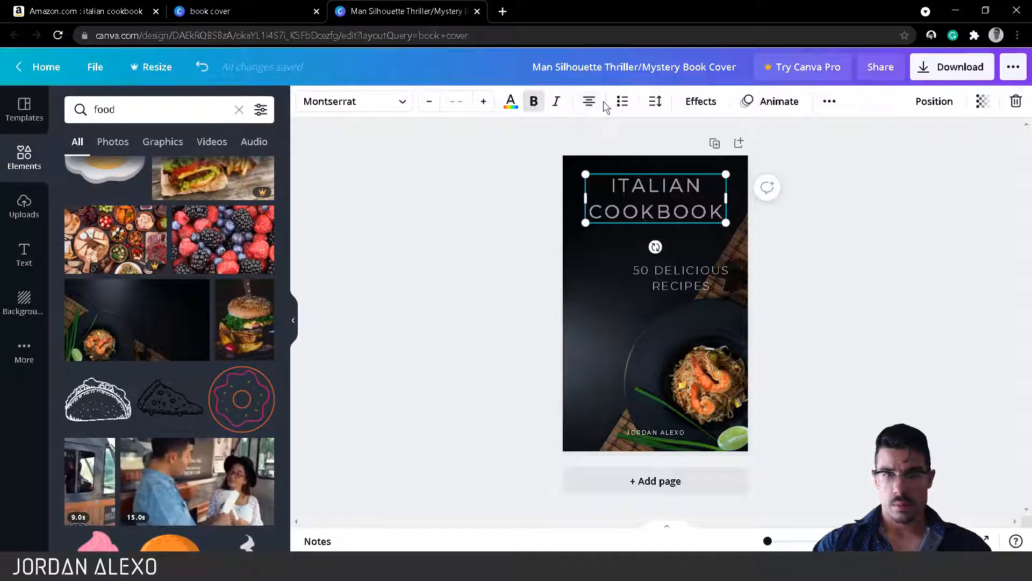
Step: Set the transparency of the title and the "50 DELICIOUS RECIPES" subtitle to 100, and check the author name's transparency
{"action": "left_click", "coordinate": [982, 104]}
{"action": "left_click_drag", "start_coordinate": [907, 142], "coordinate": [977, 152]}
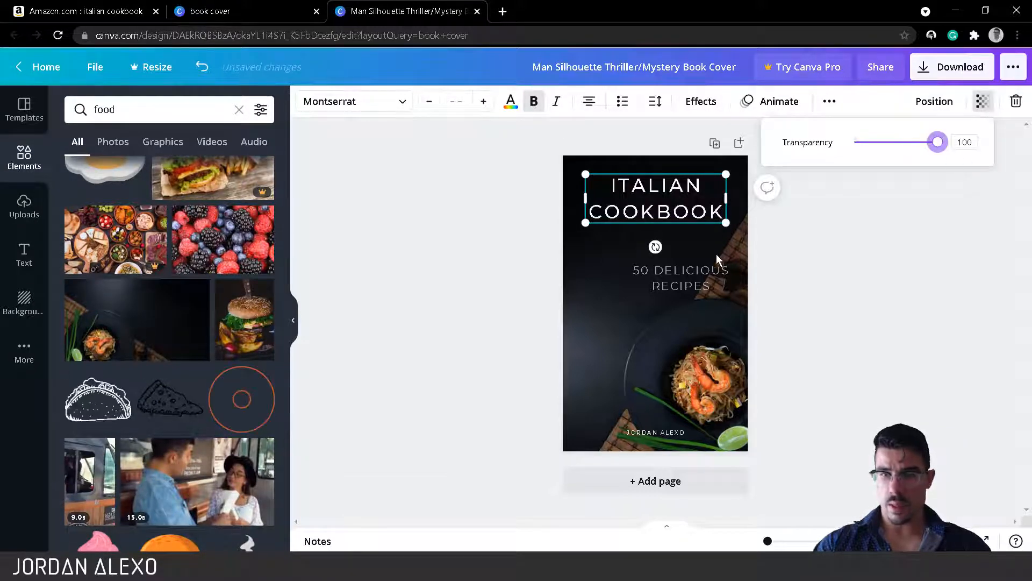
{"action": "left_click", "coordinate": [696, 272]}
{"action": "left_click", "coordinate": [982, 101]}
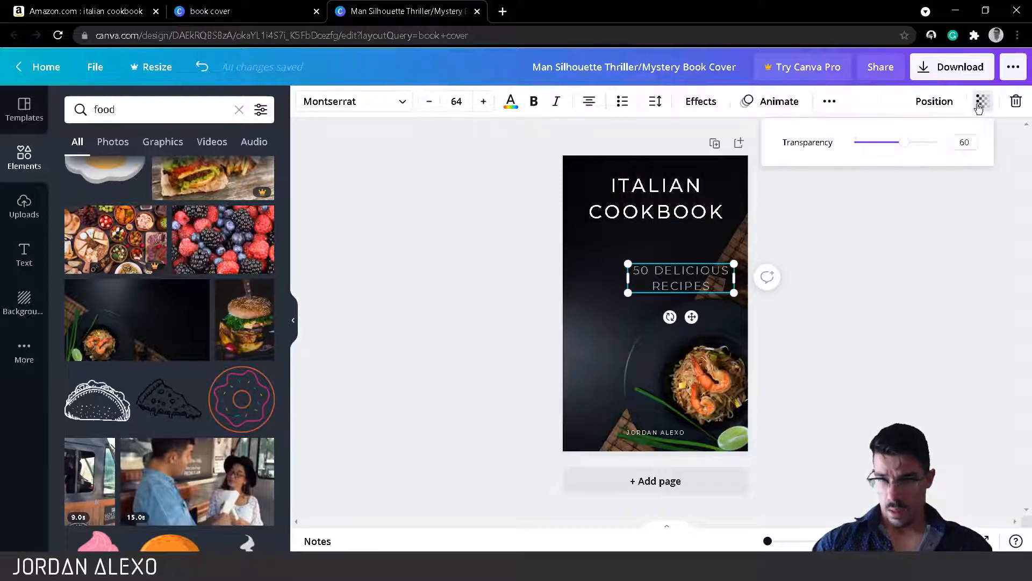
{"action": "left_click_drag", "start_coordinate": [906, 141], "coordinate": [951, 144]}
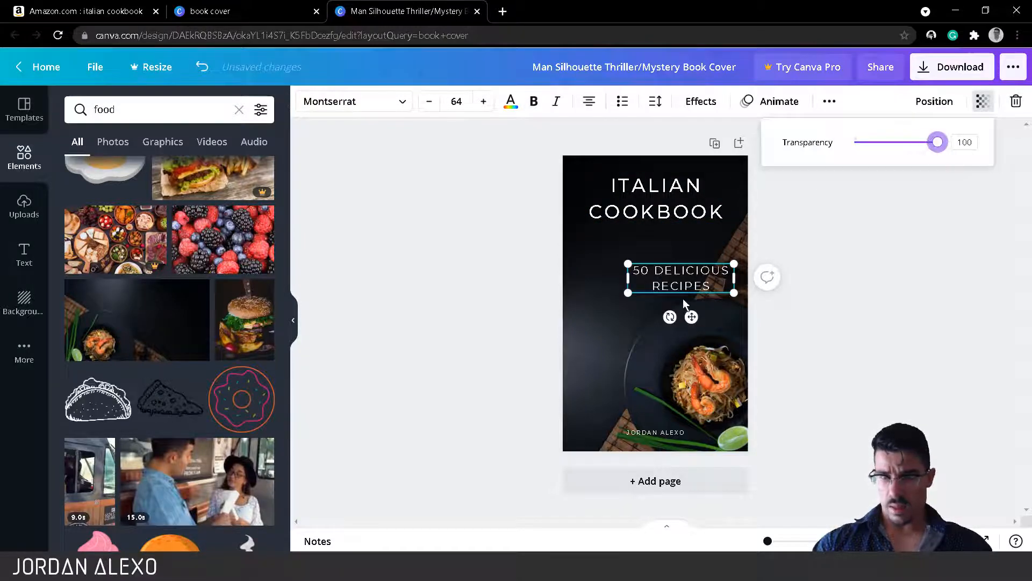
{"action": "left_click", "coordinate": [640, 442]}
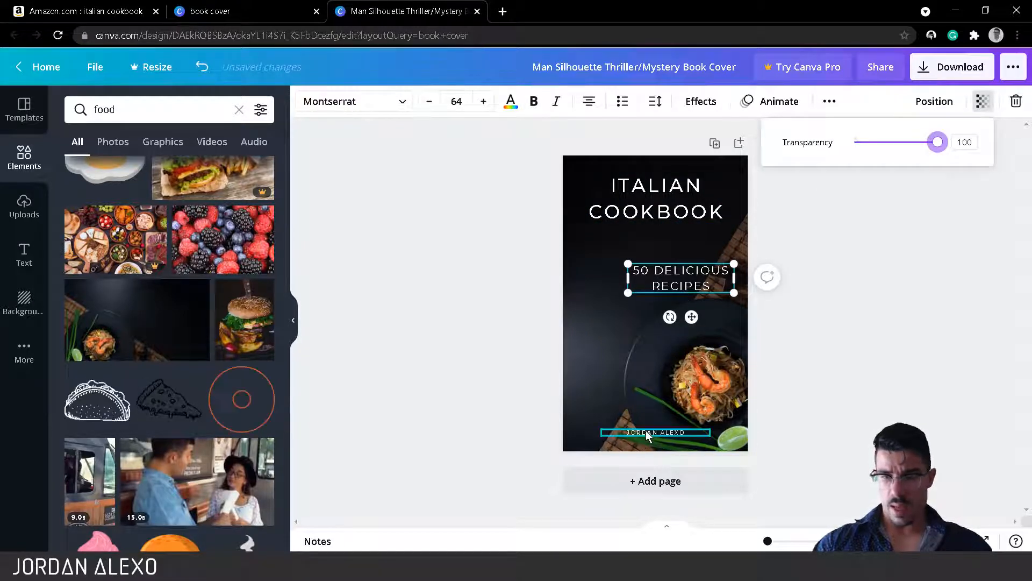
{"action": "left_click", "coordinate": [934, 101]}
{"action": "left_click", "coordinate": [983, 101]}
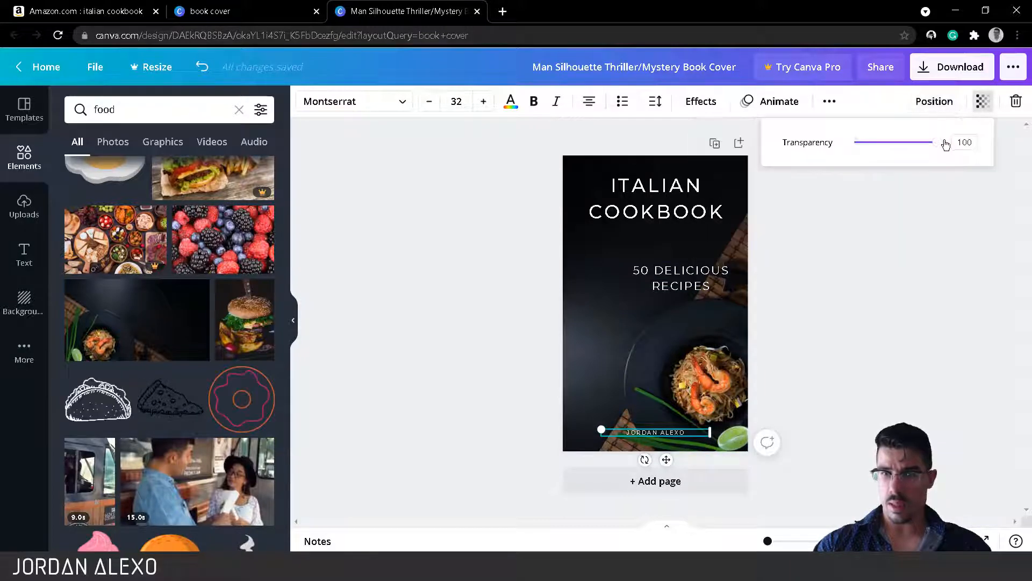
{"action": "left_click", "coordinate": [885, 246]}
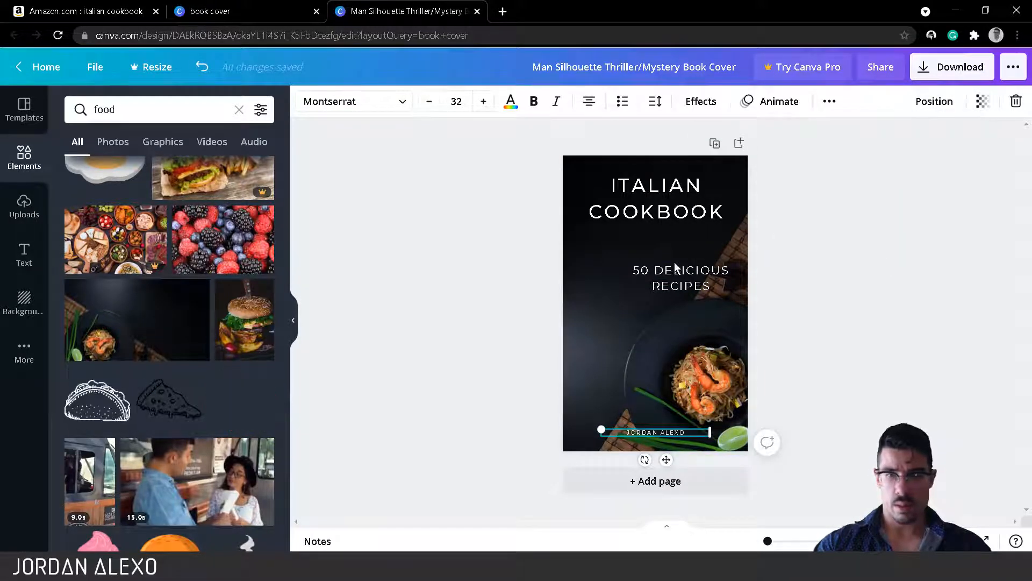
Step: Move the subtitle to the left margin at the cover's mid-height, and compare the layout with the Italian cookbook covers on Amazon
{"action": "left_click_drag", "start_coordinate": [669, 272], "coordinate": [638, 258]}
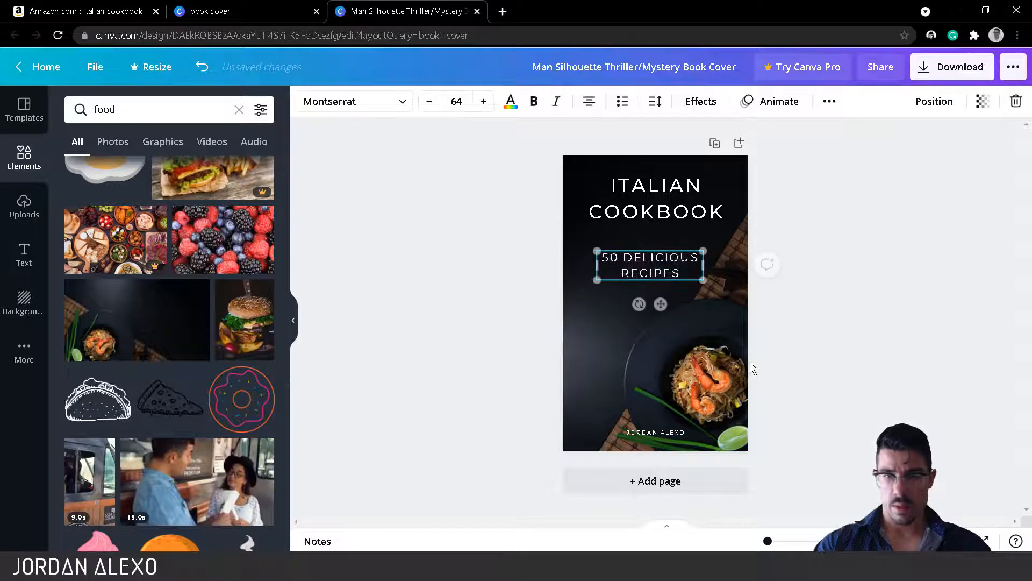
{"action": "left_click_drag", "start_coordinate": [638, 297], "coordinate": [622, 336]}
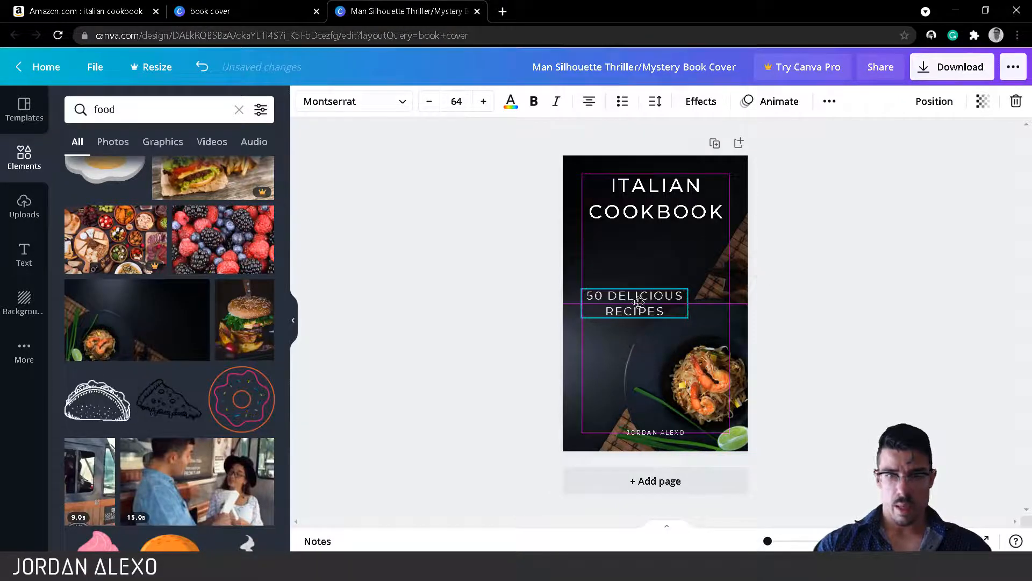
{"action": "left_click", "coordinate": [43, 7]}
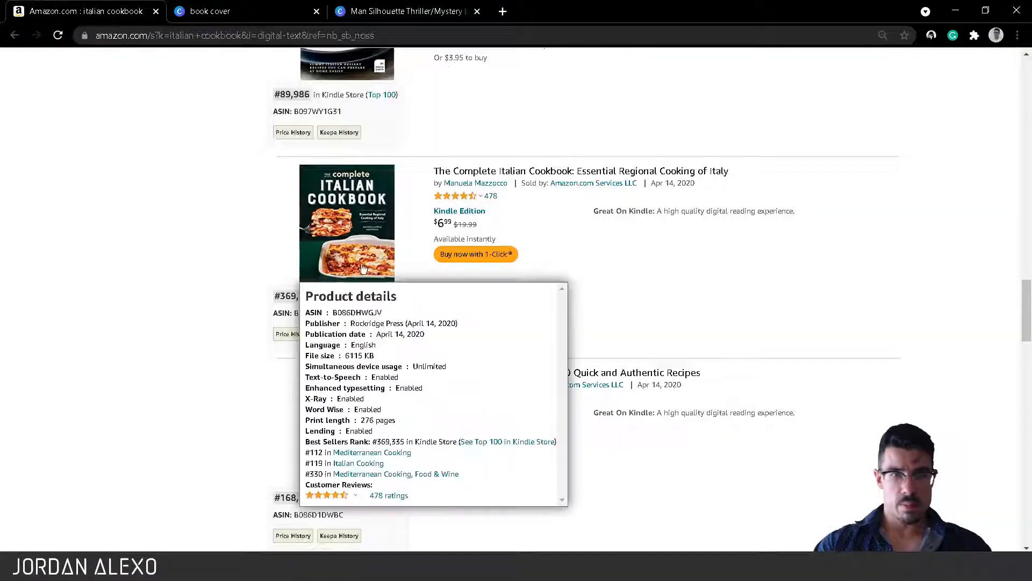
{"action": "left_click", "coordinate": [403, 11]}
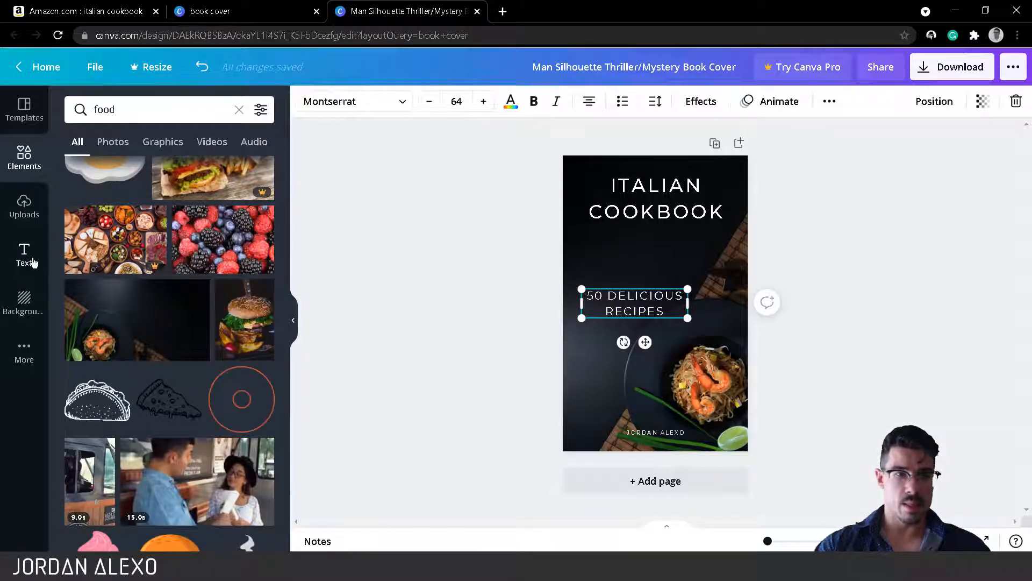
Step: Add a circular frame just below the subtitle on the cover and fill it with red
{"action": "scroll", "coordinate": [175, 260], "scroll_direction": "down", "scroll_amount": 10}
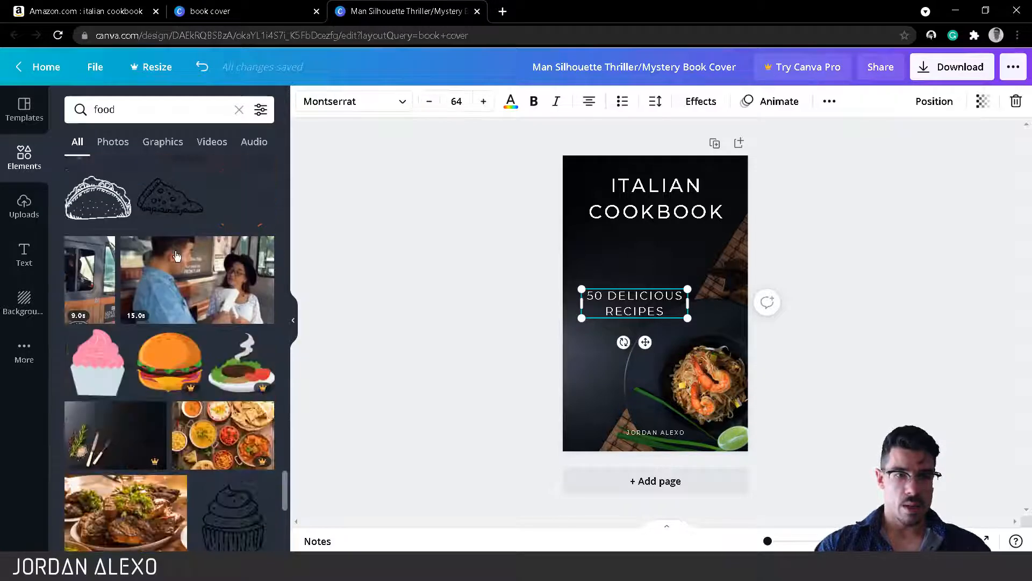
{"action": "left_click", "coordinate": [239, 109]}
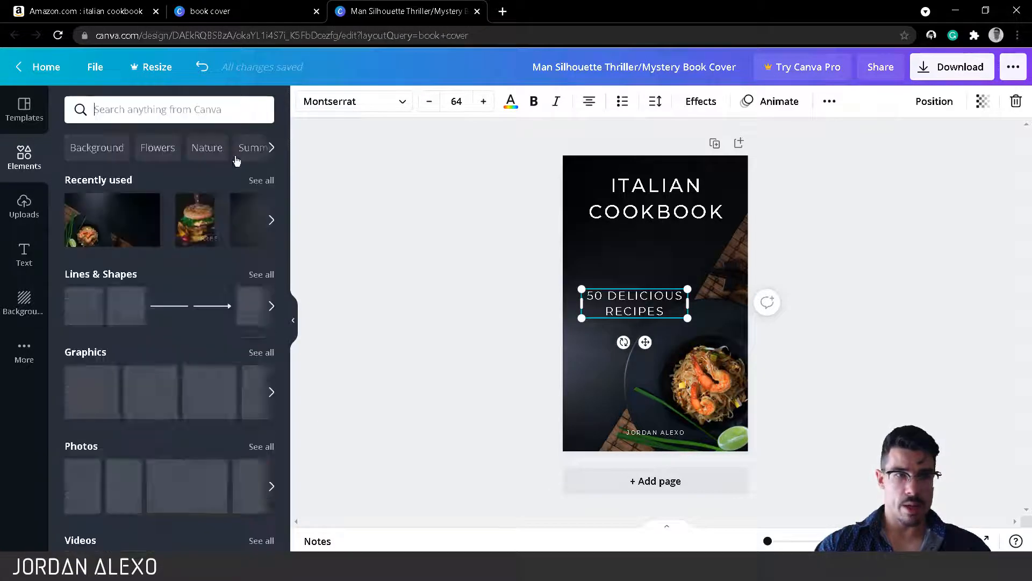
{"action": "scroll", "coordinate": [216, 212], "scroll_direction": "down", "scroll_amount": 10}
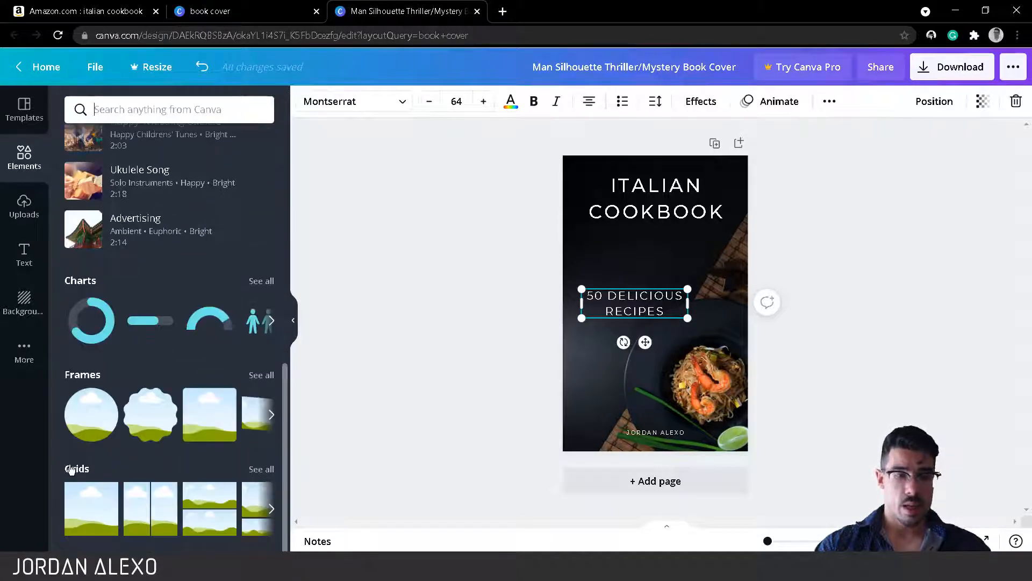
{"action": "mouse_move", "coordinate": [90, 427]}
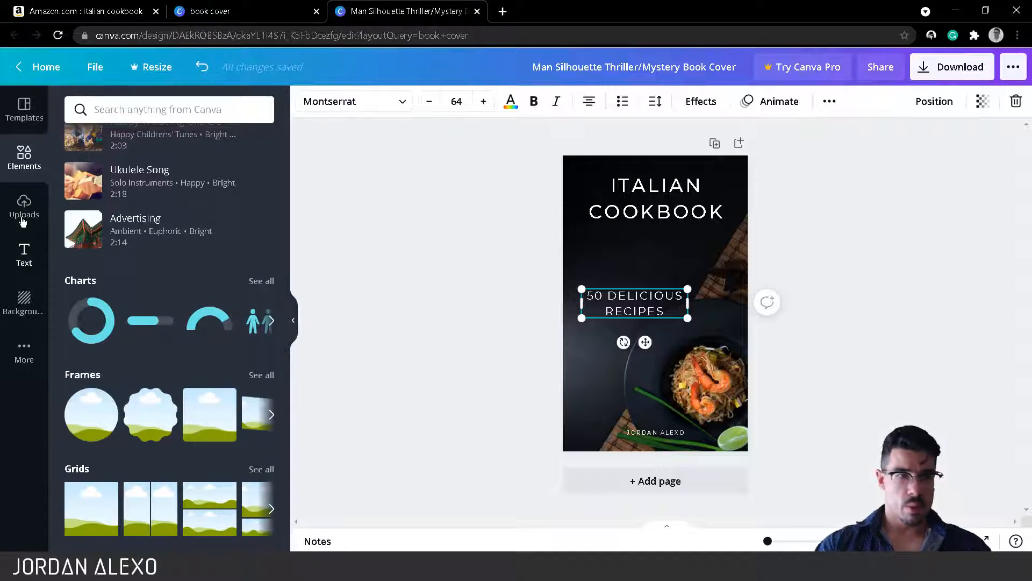
{"action": "left_click_drag", "start_coordinate": [91, 414], "coordinate": [675, 344]}
{"action": "left_click", "coordinate": [306, 101]}
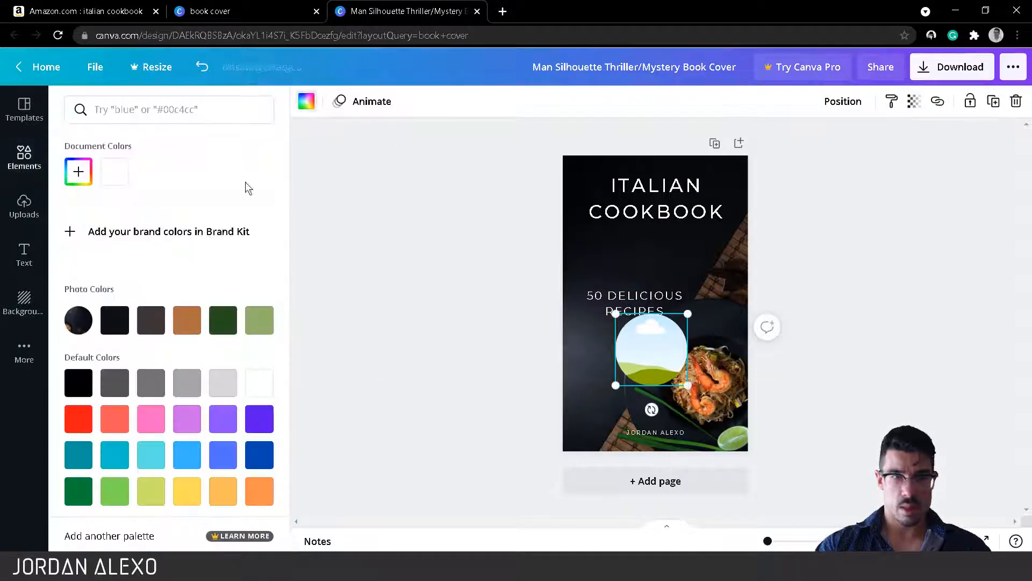
{"action": "left_click", "coordinate": [89, 416]}
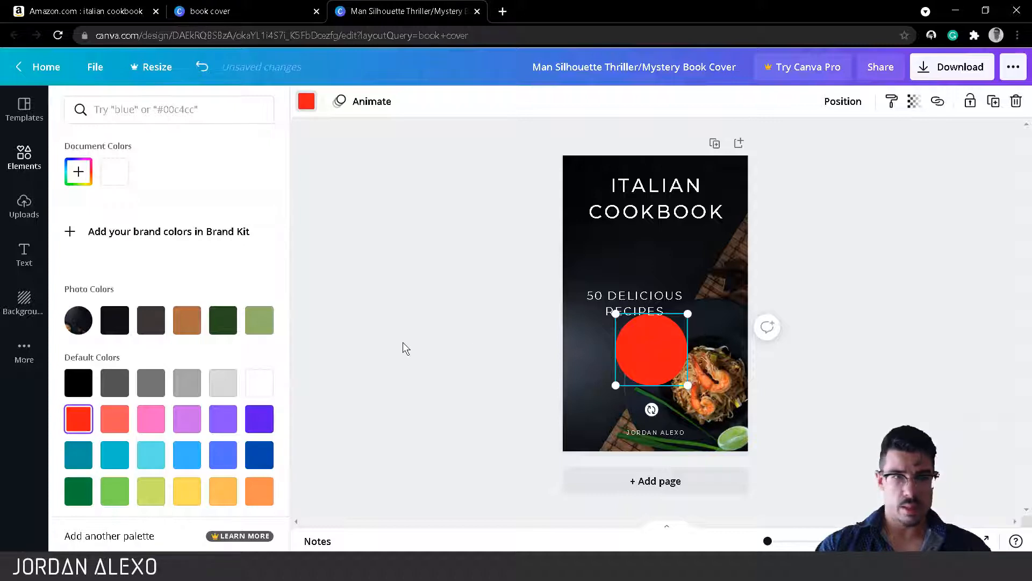
{"action": "key", "text": "Escape"}
{"action": "mouse_move", "coordinate": [83, 392]}
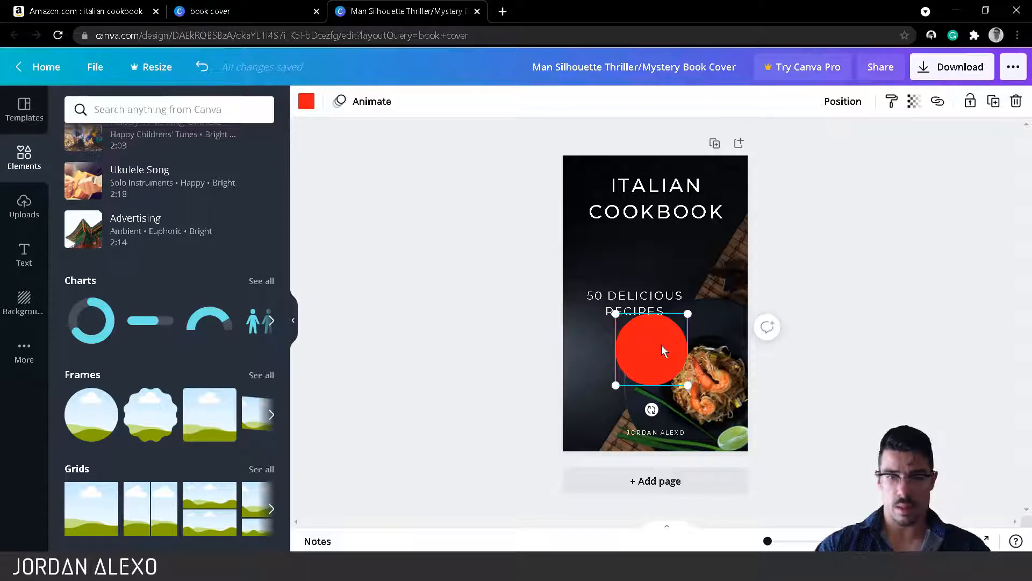
Step: Examine the round red badge on The Easy Italian Cookbook cover in the Amazon results as a reference for the circle
{"action": "left_click", "coordinate": [121, 10]}
{"action": "mouse_move", "coordinate": [372, 444]}
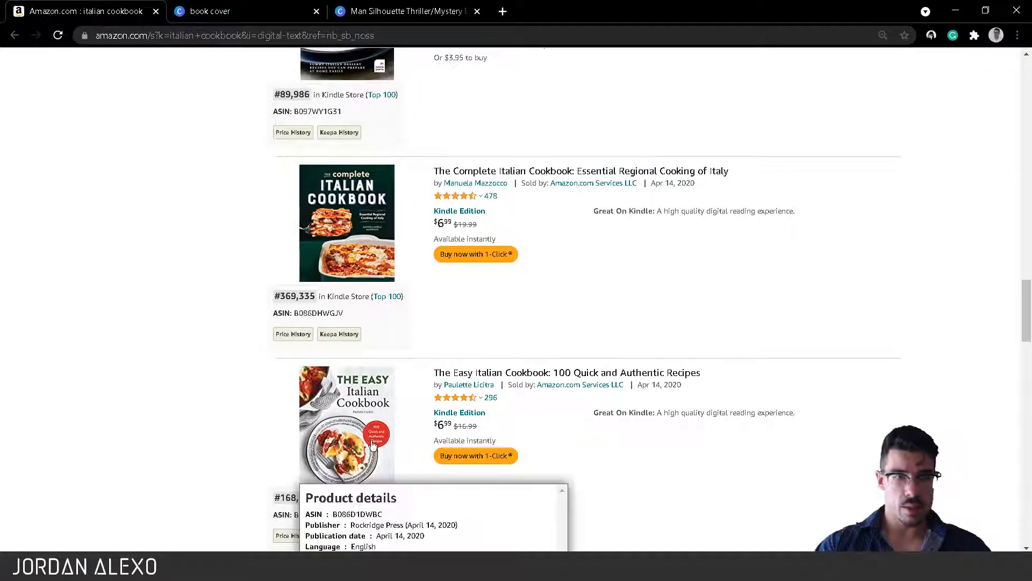
{"action": "left_click", "coordinate": [372, 5]}
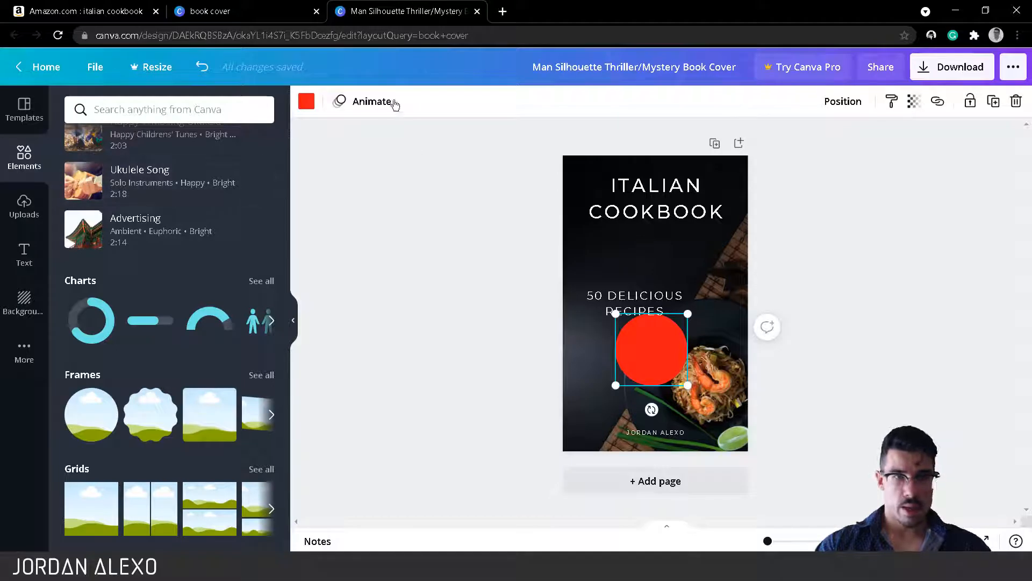
Step: Try custom dark red, green and olive fills on the circle and return it to the original red
{"action": "left_click", "coordinate": [307, 104]}
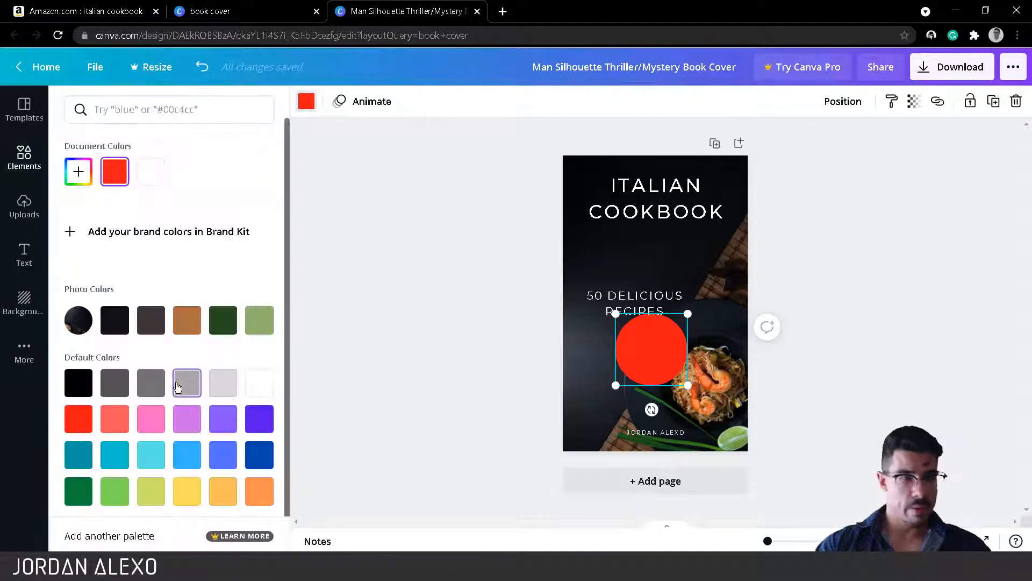
{"action": "left_click", "coordinate": [79, 173]}
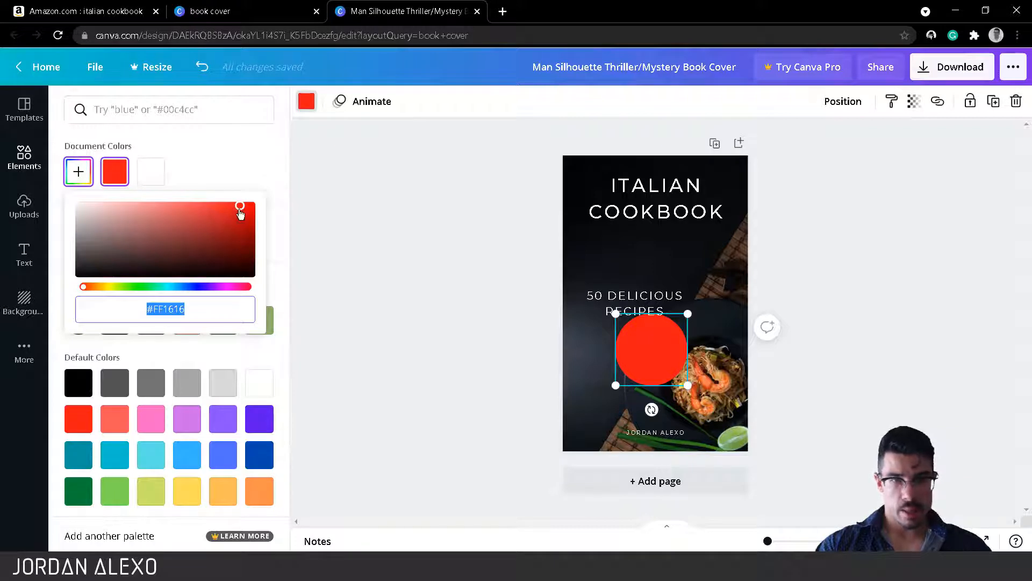
{"action": "left_click_drag", "start_coordinate": [241, 211], "coordinate": [246, 224]}
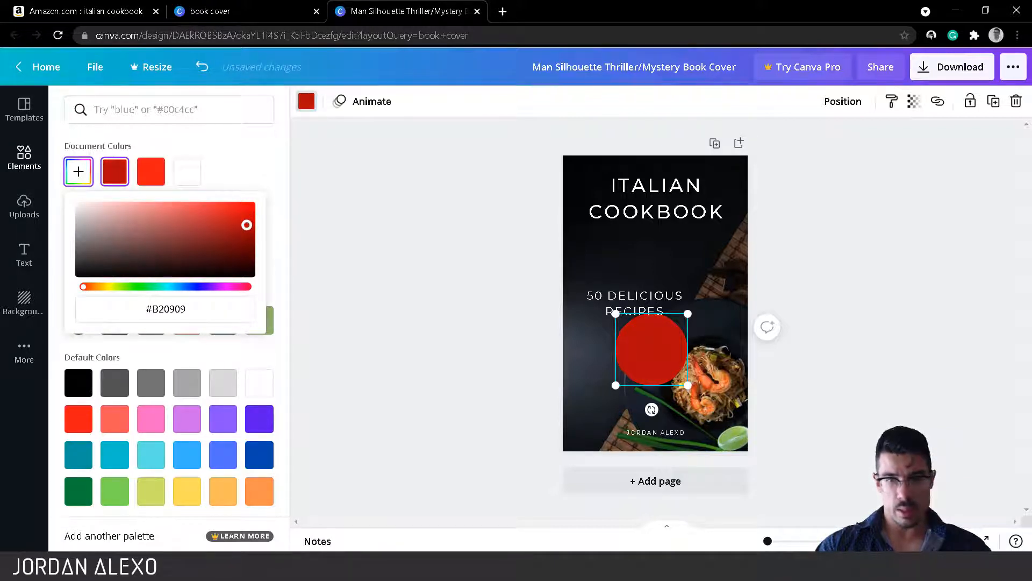
{"action": "left_click", "coordinate": [143, 287]}
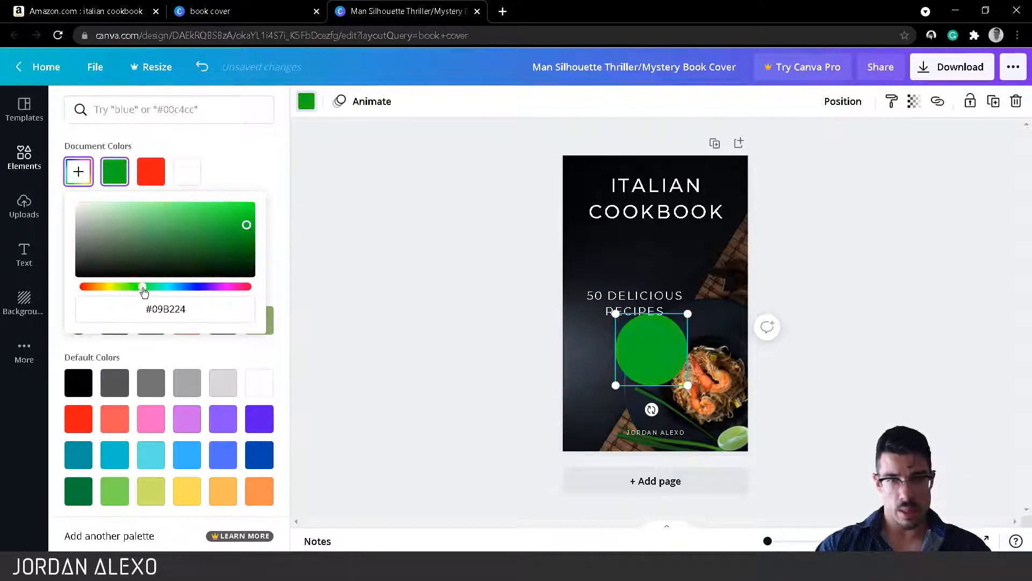
{"action": "left_click_drag", "start_coordinate": [143, 288], "coordinate": [118, 287]}
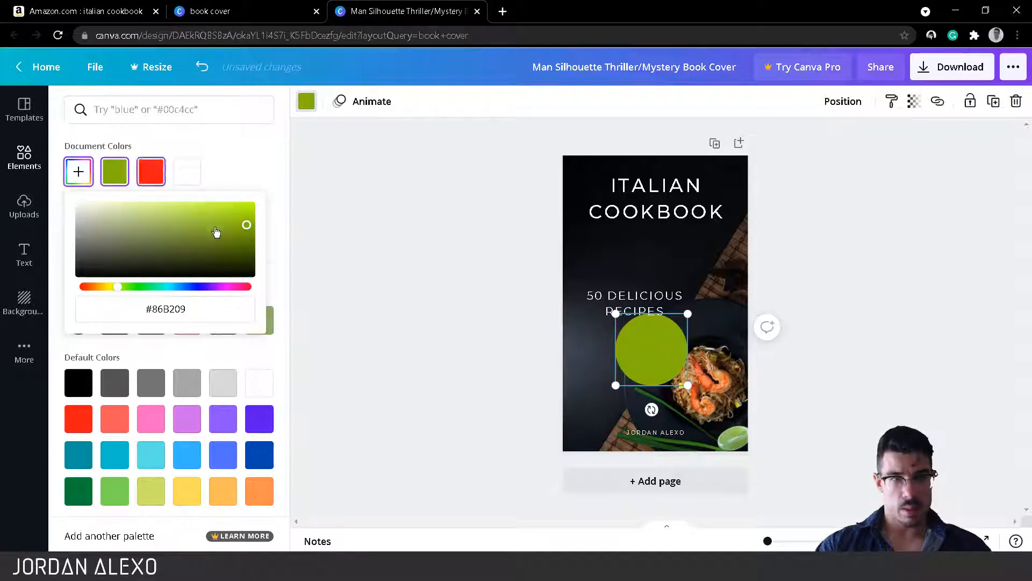
{"action": "left_click", "coordinate": [151, 171]}
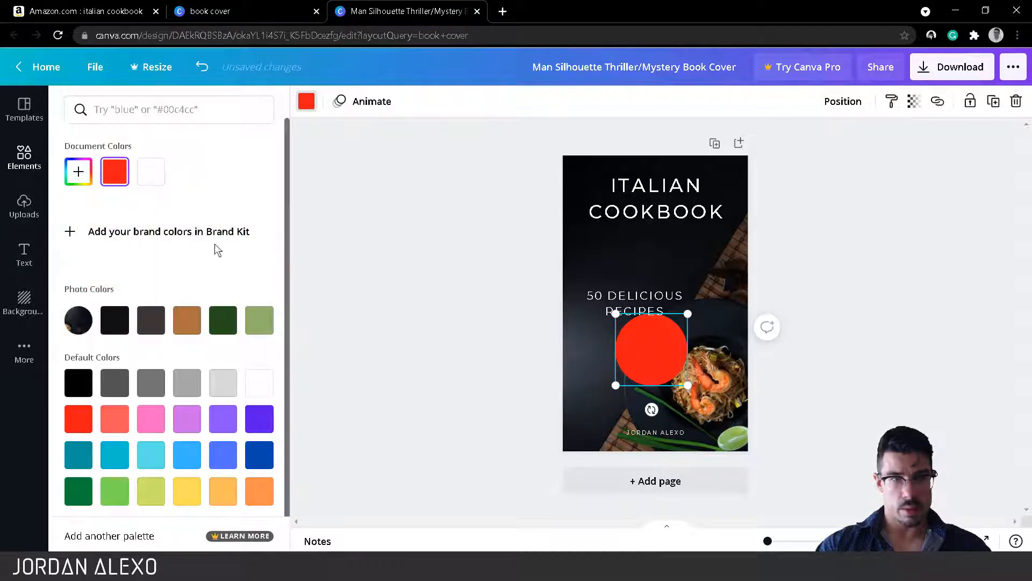
Step: Fill the circle with dark red #B20B0B and place it behind the subtitle's beginning, shrunk to about 479 by 479
{"action": "left_click", "coordinate": [79, 171]}
{"action": "left_click_drag", "start_coordinate": [240, 223], "coordinate": [245, 224]}
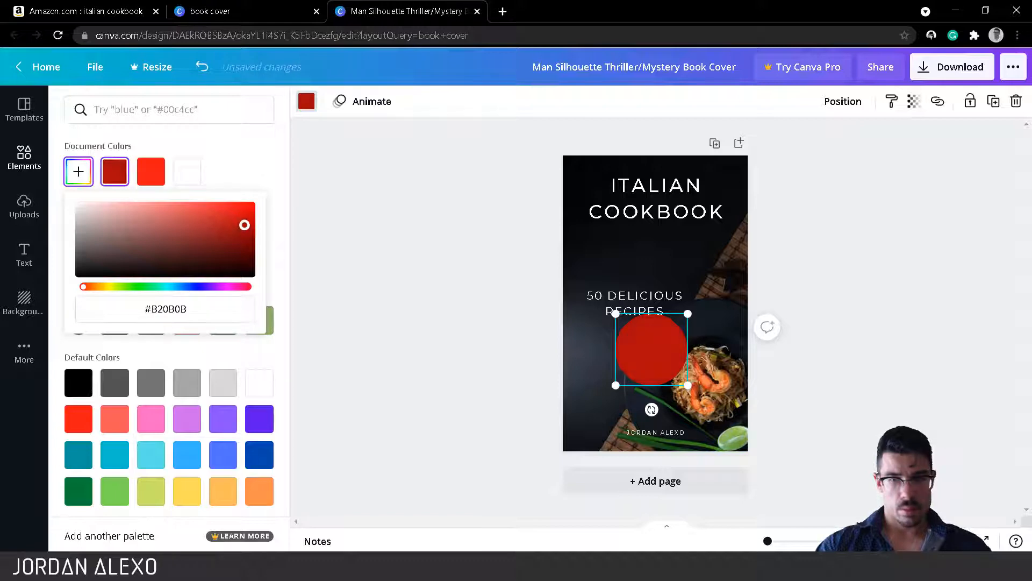
{"action": "left_click_drag", "start_coordinate": [643, 349], "coordinate": [604, 303]}
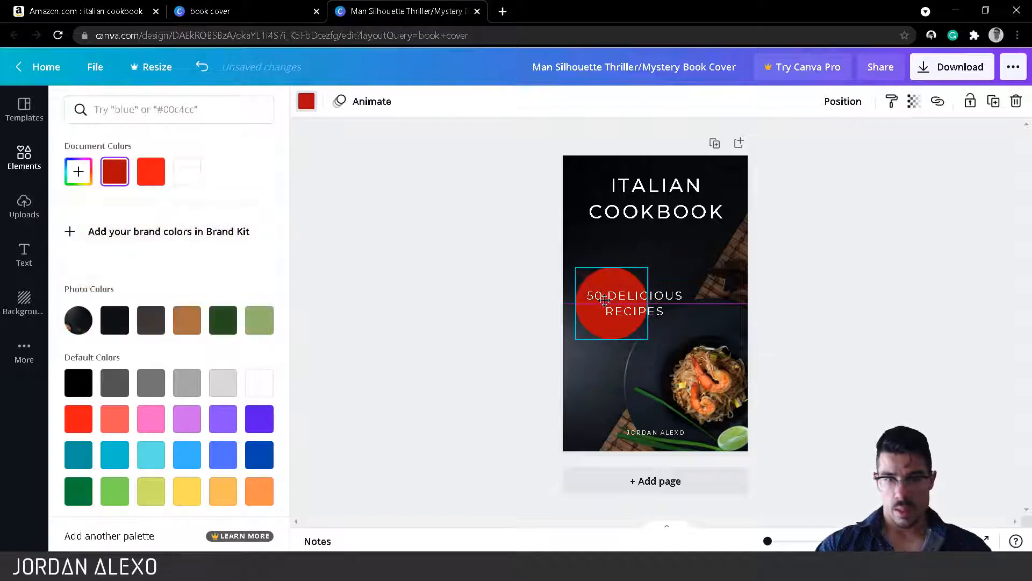
{"action": "left_click_drag", "start_coordinate": [648, 270], "coordinate": [637, 278]}
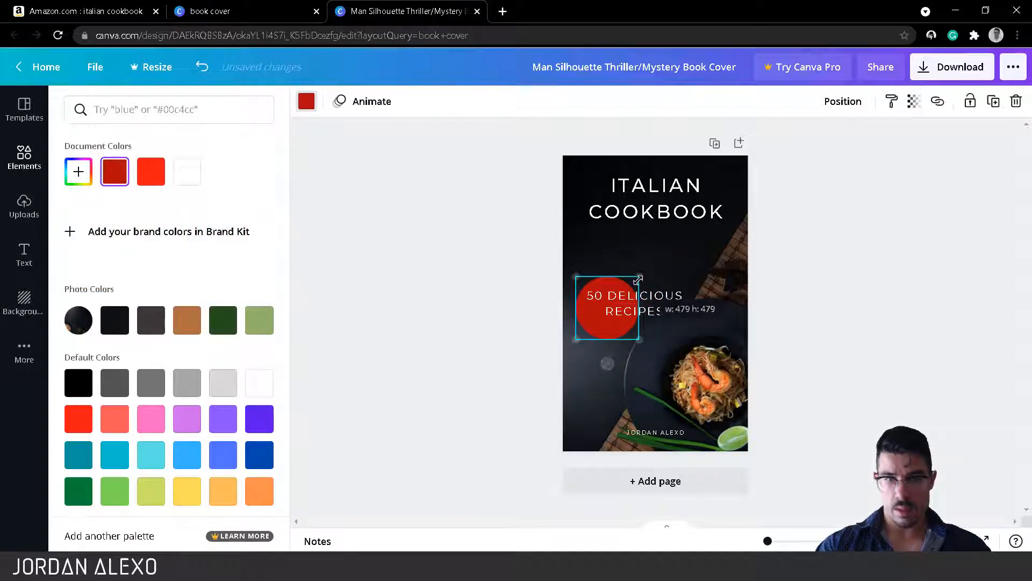
Step: Reduce the font size of the "50 DELICIOUS RECIPES" subtitle to 42
{"action": "left_click", "coordinate": [665, 298]}
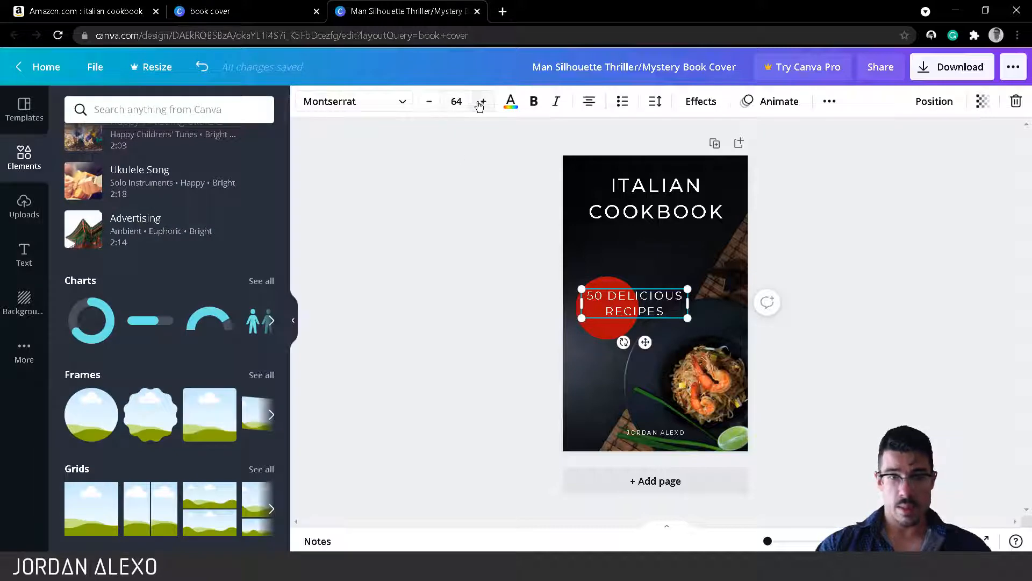
{"action": "left_click", "coordinate": [456, 101]}
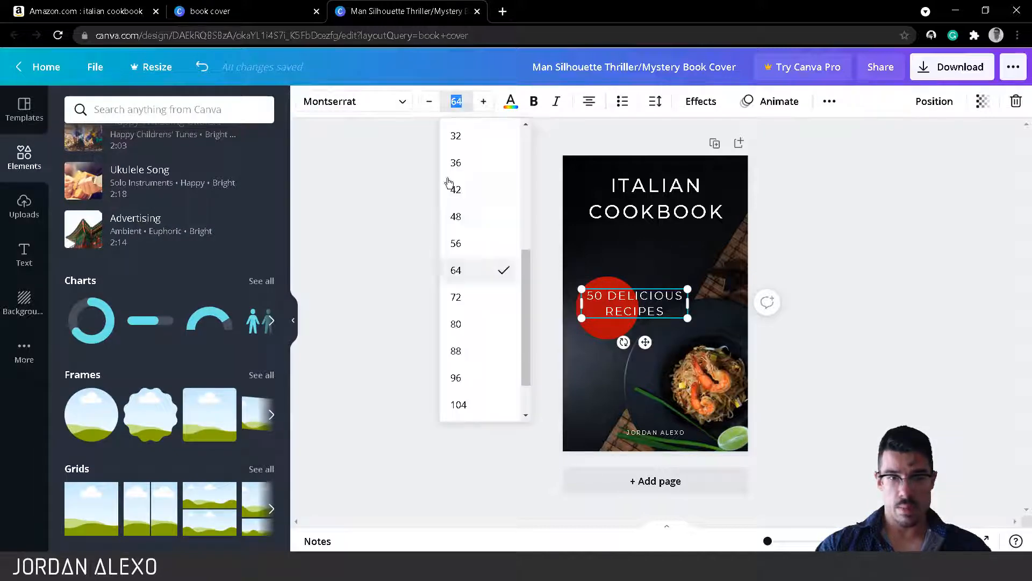
{"action": "left_click", "coordinate": [482, 242]}
{"action": "left_click", "coordinate": [458, 104]}
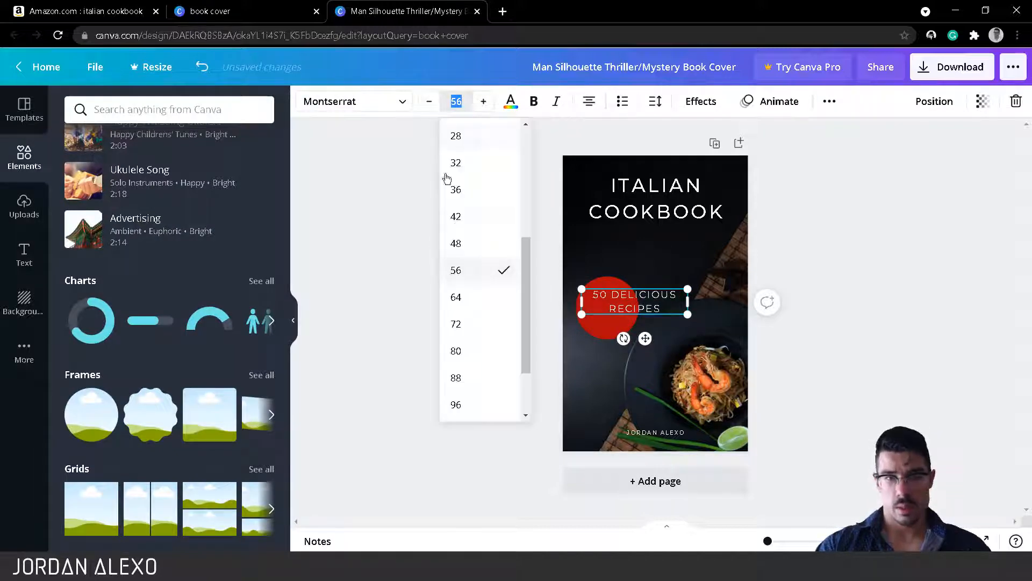
{"action": "left_click", "coordinate": [455, 215]}
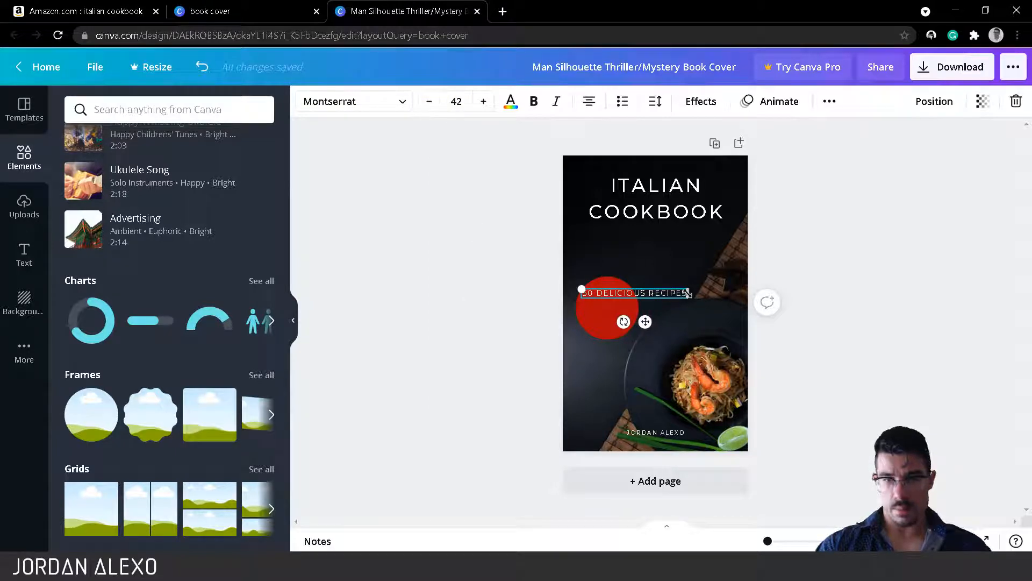
Step: Break the subtitle into three lines: "50", "DELICIOUS" and "RECIPES"
{"action": "left_click", "coordinate": [645, 291]}
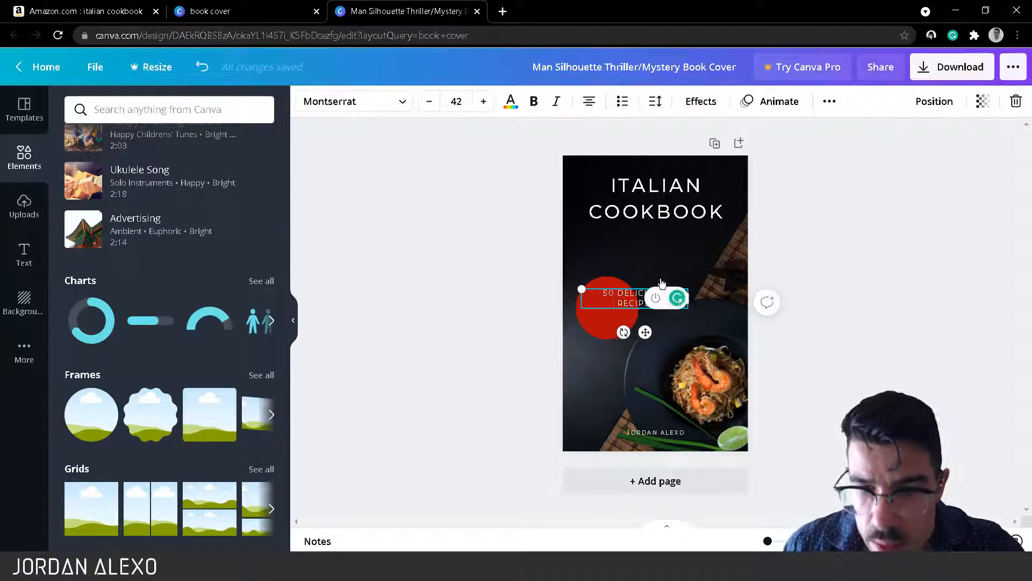
{"action": "key", "text": "Return"}
{"action": "key", "text": "Return"}
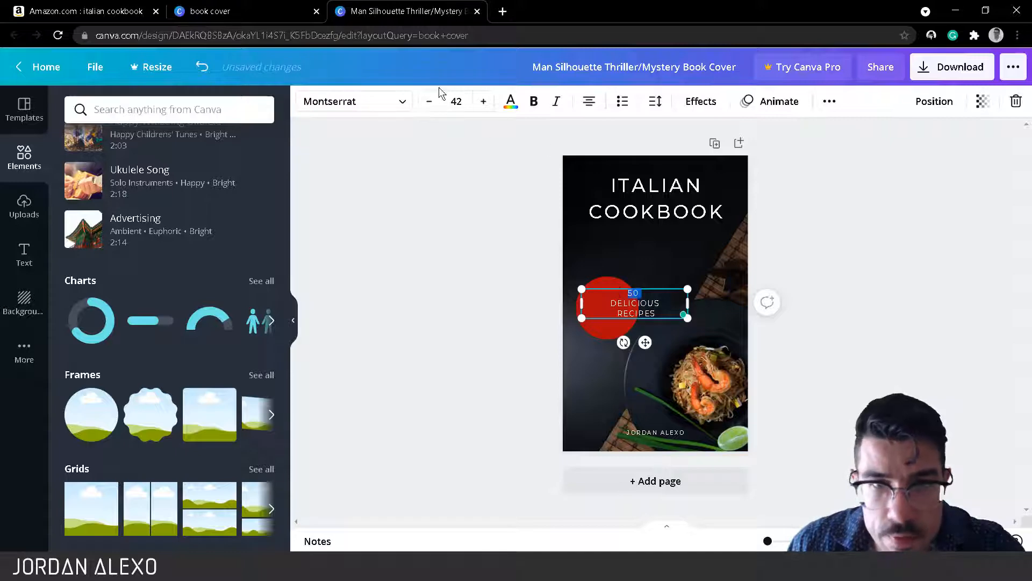
Step: Set only the "50" in the subtitle to font size 100 and make it bold
{"action": "left_click", "coordinate": [481, 105]}
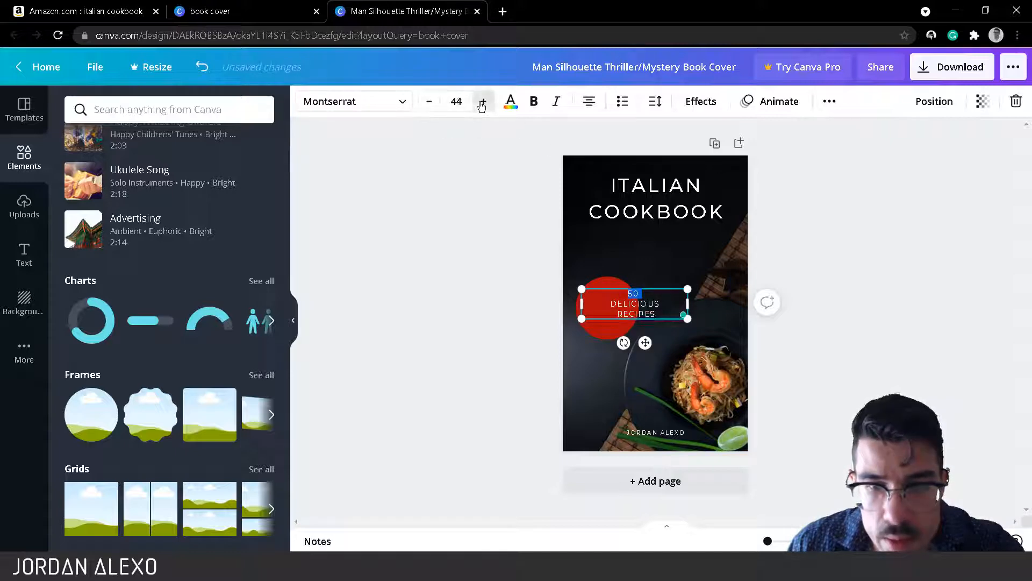
{"action": "left_click", "coordinate": [481, 105]}
{"action": "left_click", "coordinate": [482, 105]}
{"action": "left_click", "coordinate": [481, 105]}
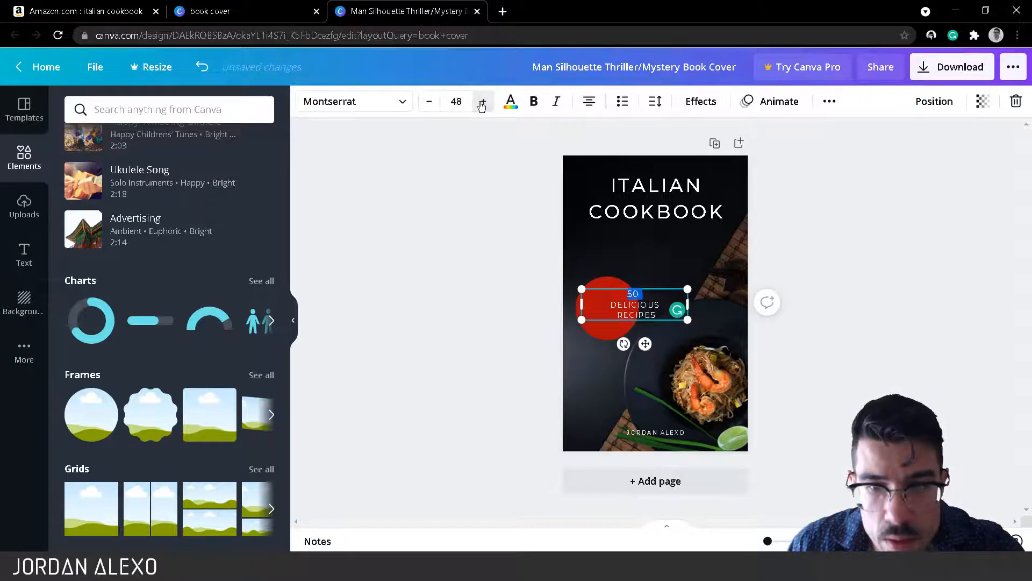
{"action": "left_click", "coordinate": [481, 105]}
{"action": "left_click", "coordinate": [481, 105]}
{"action": "left_click", "coordinate": [481, 105]}
{"action": "left_click", "coordinate": [482, 105]}
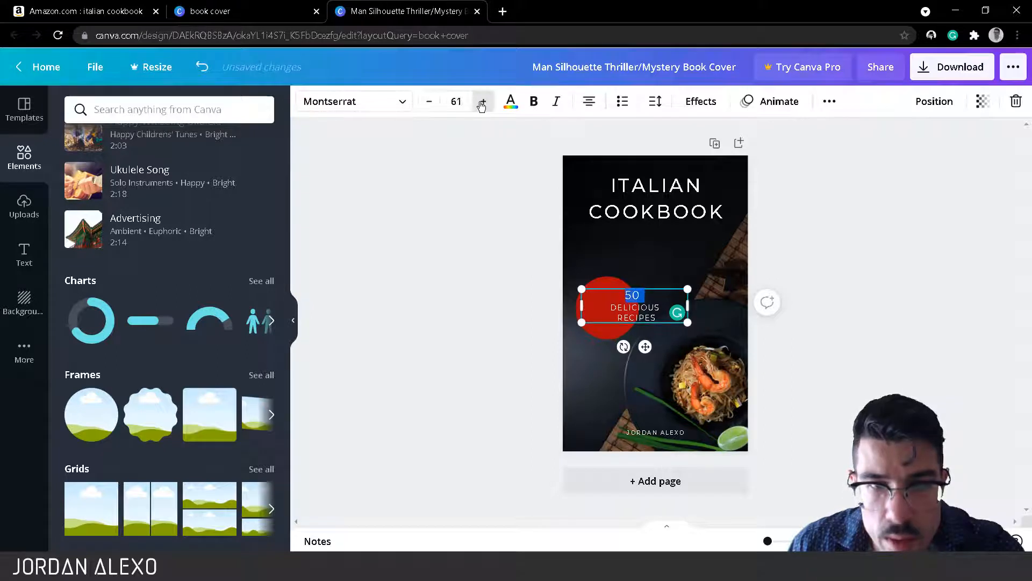
{"action": "left_click", "coordinate": [481, 105]}
{"action": "left_click", "coordinate": [482, 105]}
{"action": "left_click", "coordinate": [481, 104]}
{"action": "left_click", "coordinate": [481, 105]}
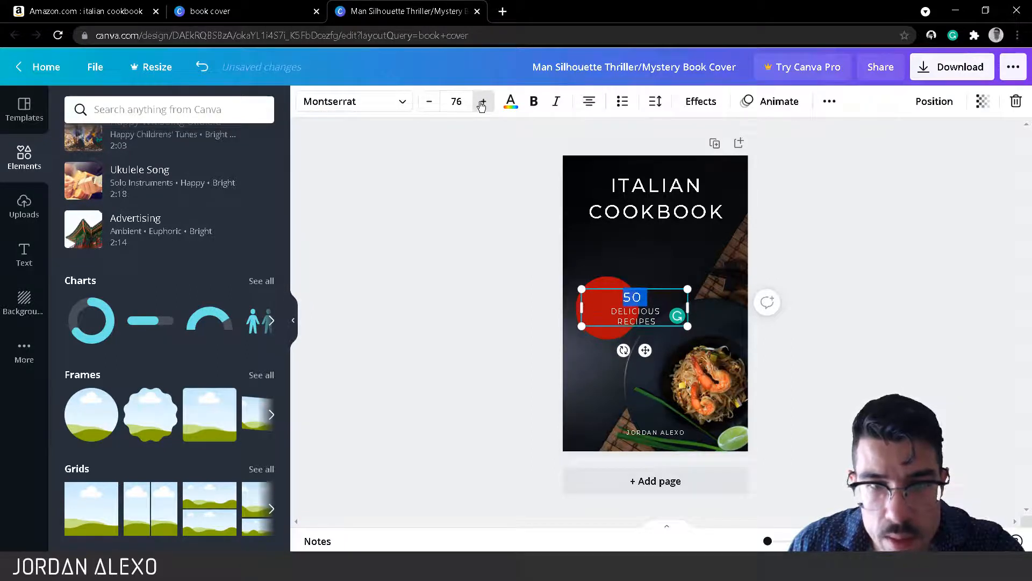
{"action": "left_click", "coordinate": [481, 105]}
{"action": "left_click", "coordinate": [481, 105]}
{"action": "left_click", "coordinate": [481, 105]}
{"action": "left_click", "coordinate": [482, 105]}
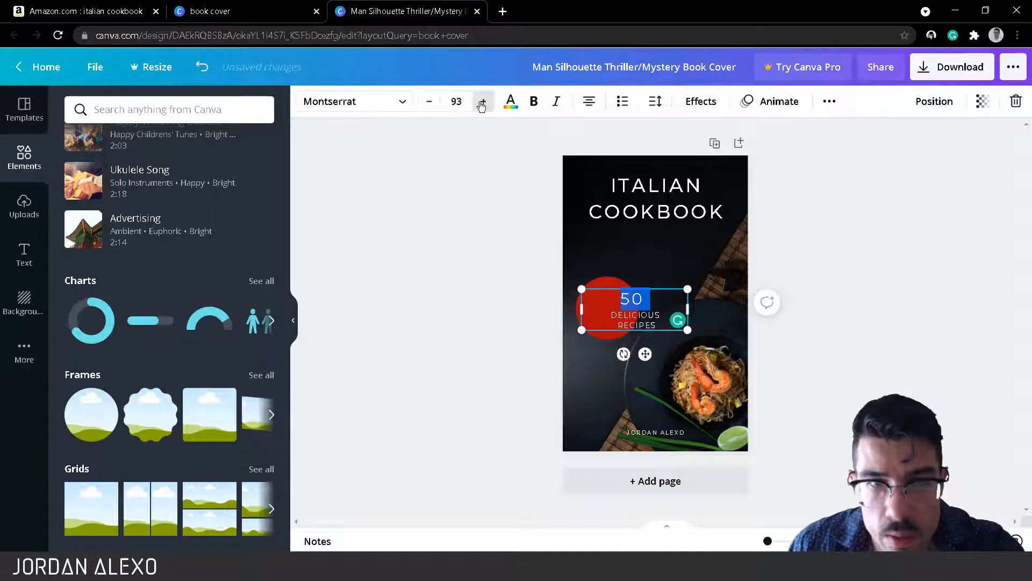
{"action": "left_click", "coordinate": [481, 105]}
{"action": "left_click", "coordinate": [481, 105]}
{"action": "left_click", "coordinate": [482, 105]}
{"action": "left_click", "coordinate": [481, 105]}
{"action": "left_click", "coordinate": [481, 104]}
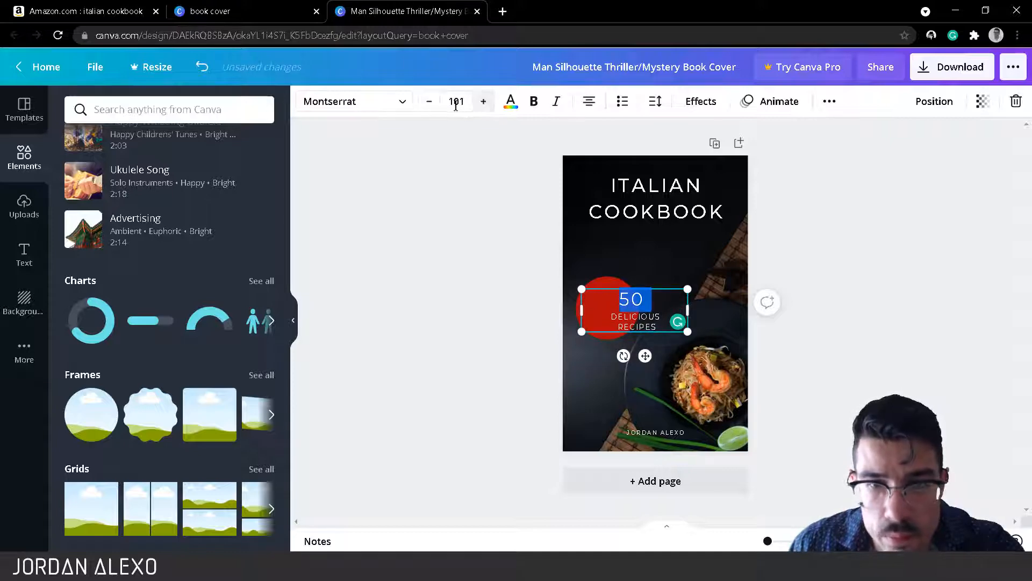
{"action": "left_click", "coordinate": [429, 101]}
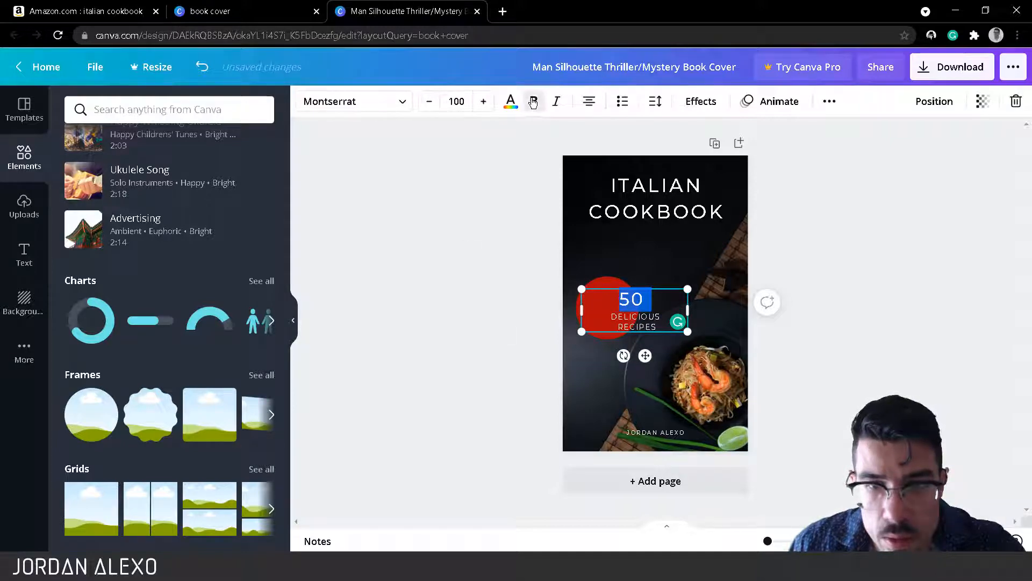
{"action": "key", "text": "Escape"}
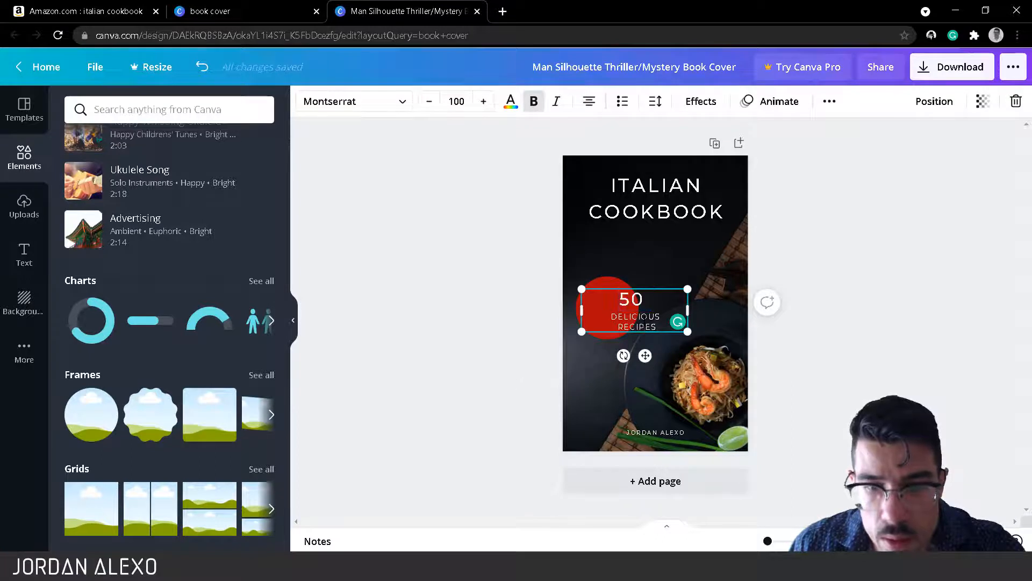
Step: Narrow the subtitle's text box to fit inside the red circle, centre it there, and keep its number reading "50"
{"action": "mouse_move", "coordinate": [681, 318]}
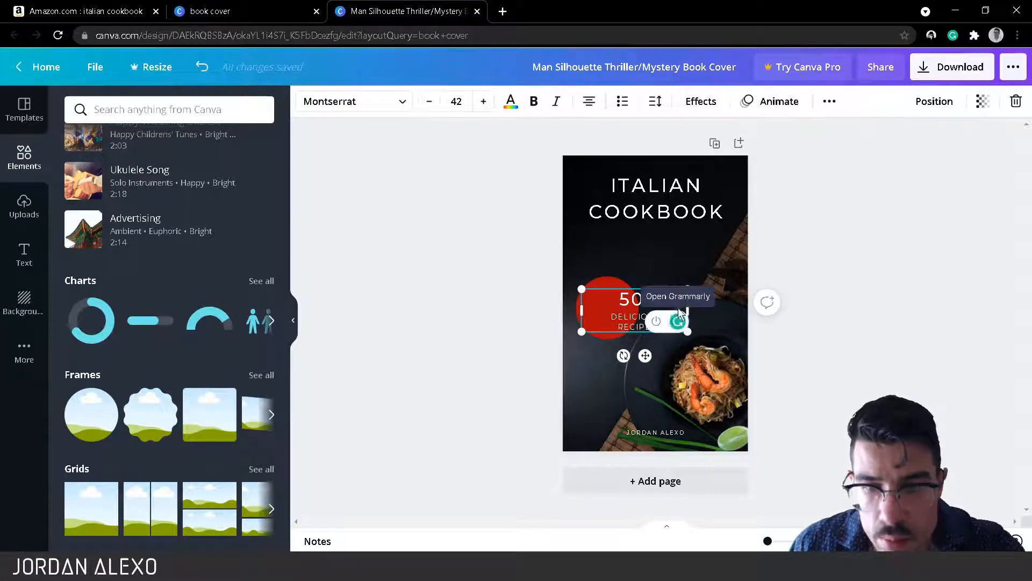
{"action": "left_click_drag", "start_coordinate": [690, 306], "coordinate": [592, 312]}
{"action": "left_click", "coordinate": [550, 372]}
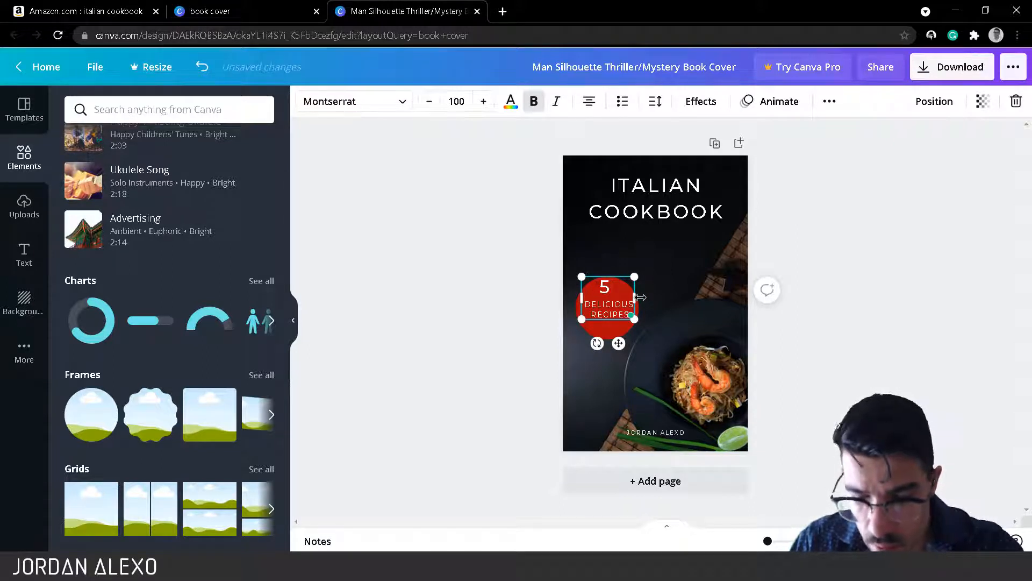
{"action": "type", "text": "0"}
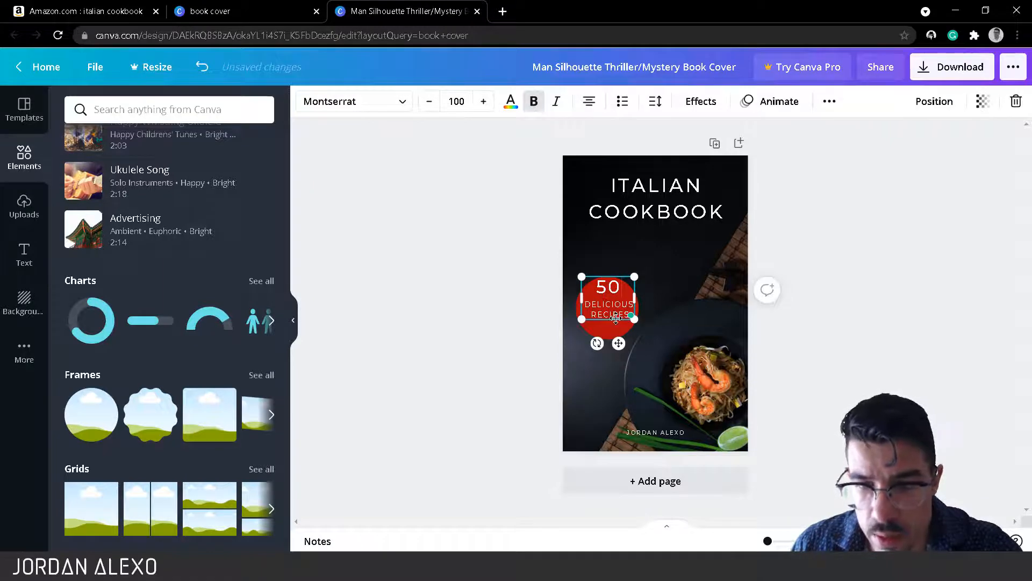
{"action": "left_click_drag", "start_coordinate": [614, 323], "coordinate": [613, 325]}
{"action": "left_click", "coordinate": [794, 321]}
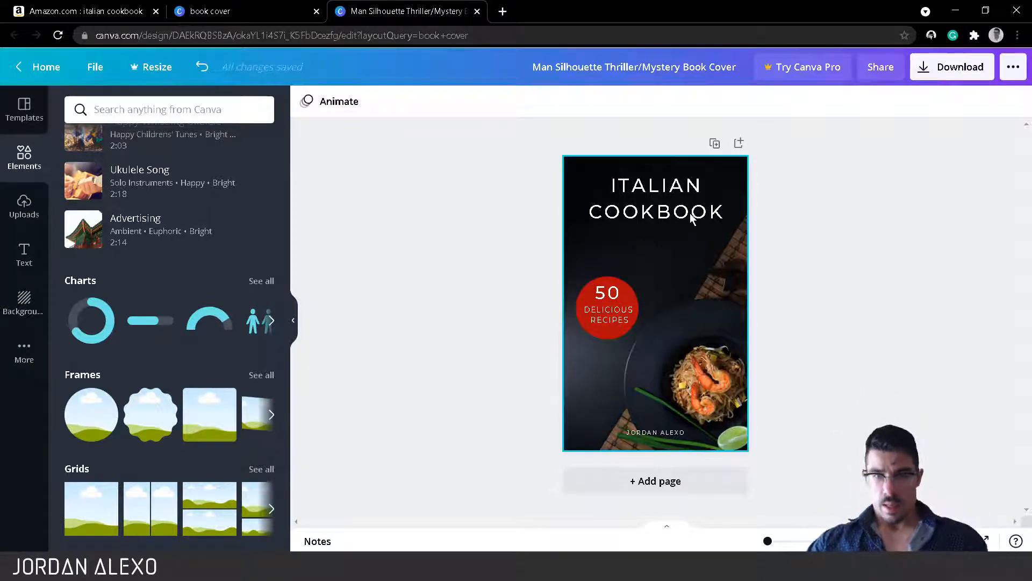
Step: Enlarge the "ITALIAN COOKBOOK" title slightly, keeping "COOKBOOK" whole on one line
{"action": "left_click", "coordinate": [680, 194]}
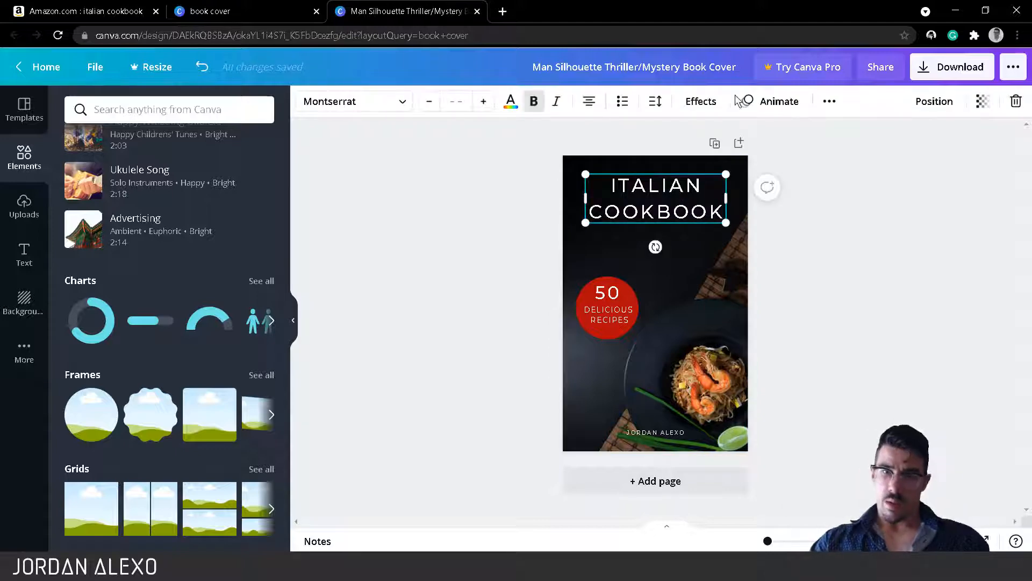
{"action": "left_click", "coordinate": [486, 101]}
{"action": "left_click", "coordinate": [486, 100]}
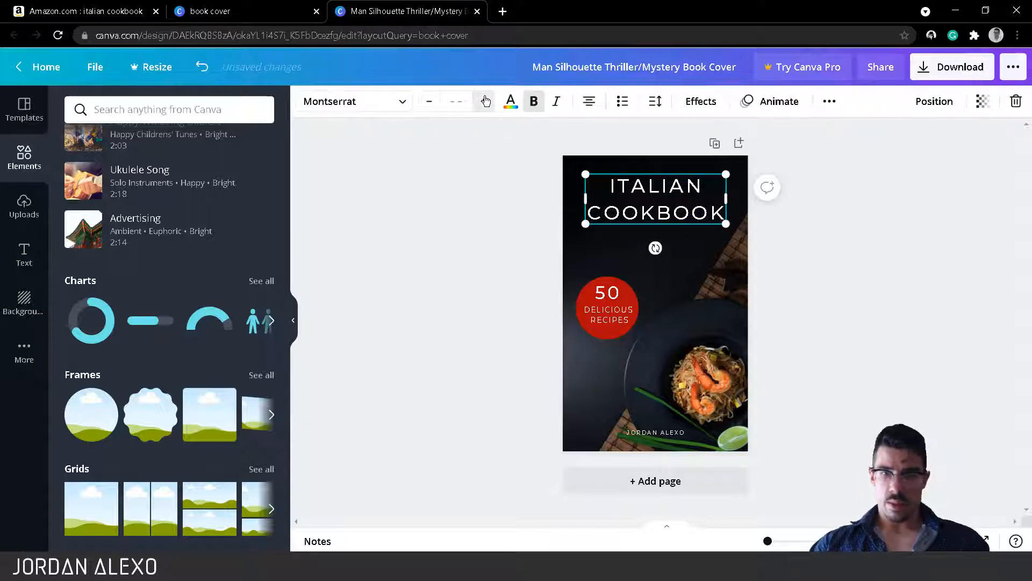
{"action": "left_click", "coordinate": [486, 101]}
{"action": "left_click", "coordinate": [486, 100]}
{"action": "left_click", "coordinate": [485, 100]}
{"action": "left_click", "coordinate": [484, 101]}
{"action": "left_click", "coordinate": [429, 101]}
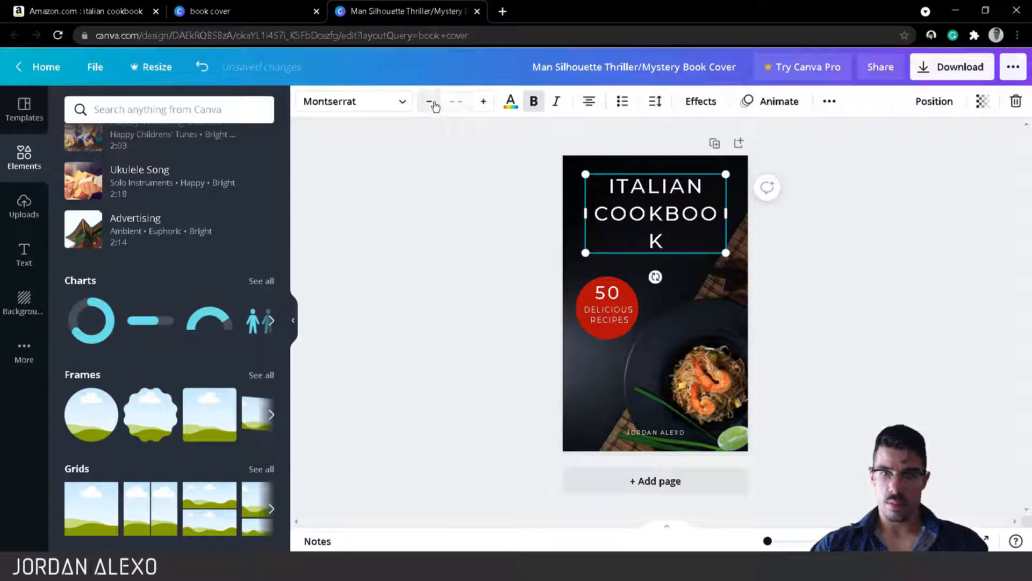
{"action": "left_click", "coordinate": [429, 101]}
{"action": "left_click", "coordinate": [429, 101]}
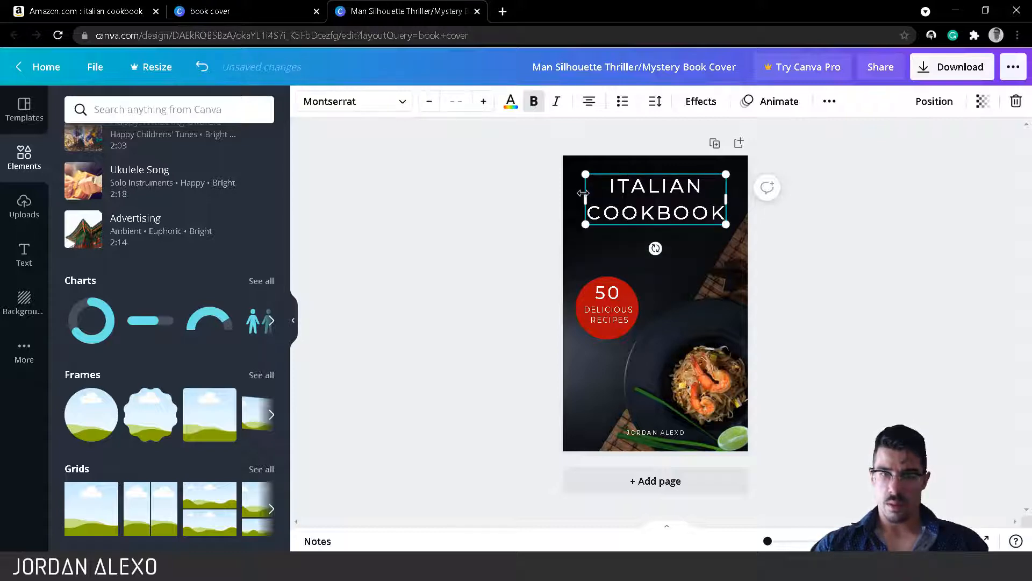
Step: Widen the title's text box toward the cover's left edge, shift the title slightly down, and compare it with the covers on Amazon
{"action": "left_click_drag", "start_coordinate": [584, 192], "coordinate": [575, 193]}
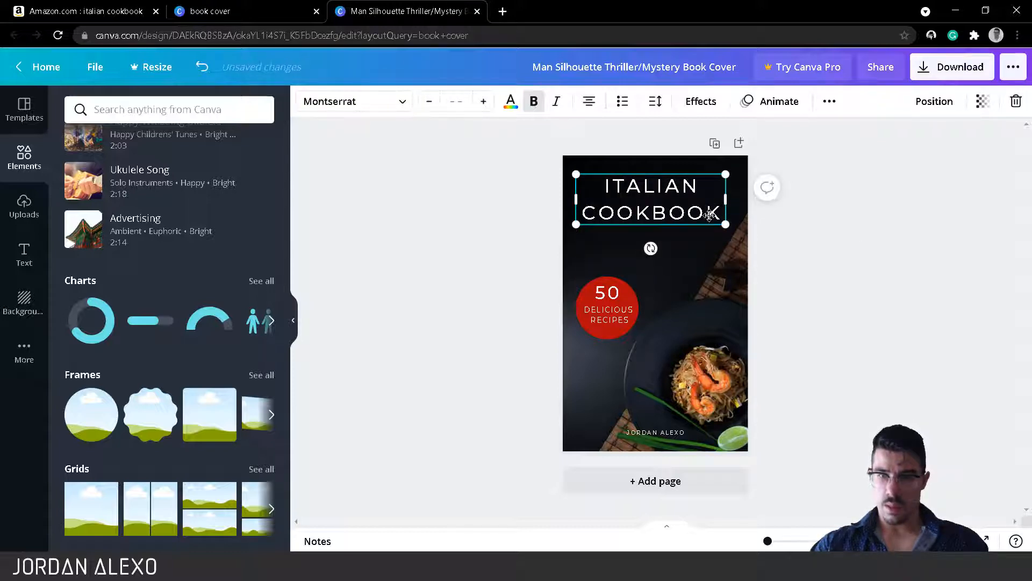
{"action": "left_click_drag", "start_coordinate": [709, 215], "coordinate": [710, 235]}
{"action": "left_click", "coordinate": [117, 11]}
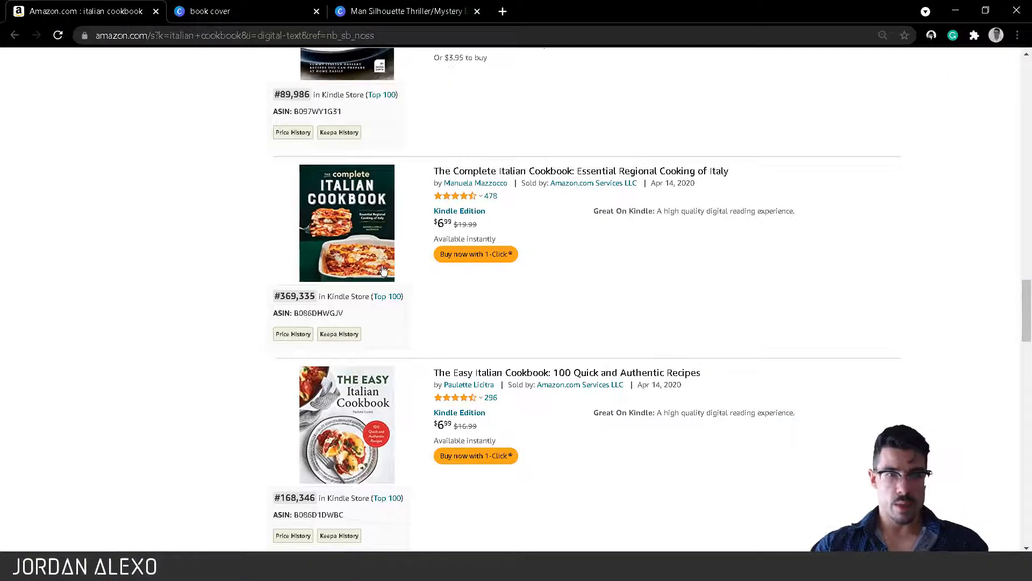
Step: Return to the Canva cover design and move the author name from the bottom to the top edge, centred horizontally
{"action": "mouse_move", "coordinate": [389, 247]}
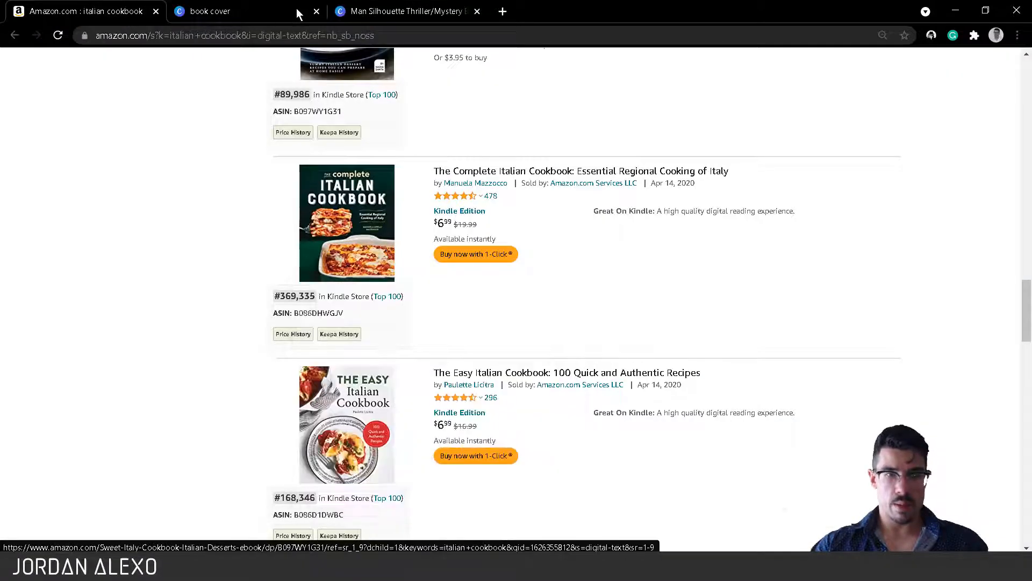
{"action": "left_click", "coordinate": [365, 9]}
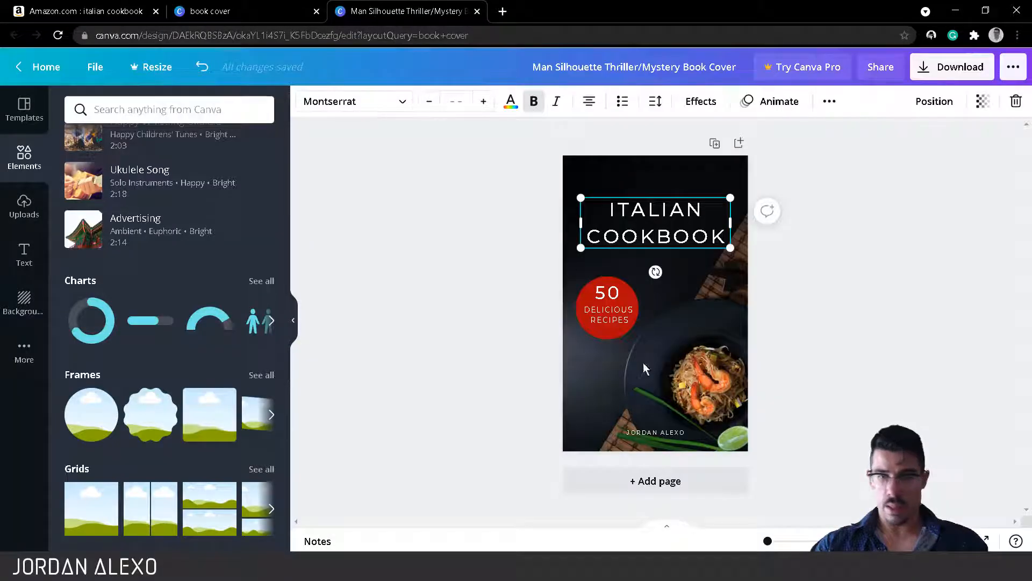
{"action": "left_click", "coordinate": [646, 427]}
{"action": "left_click", "coordinate": [646, 430]}
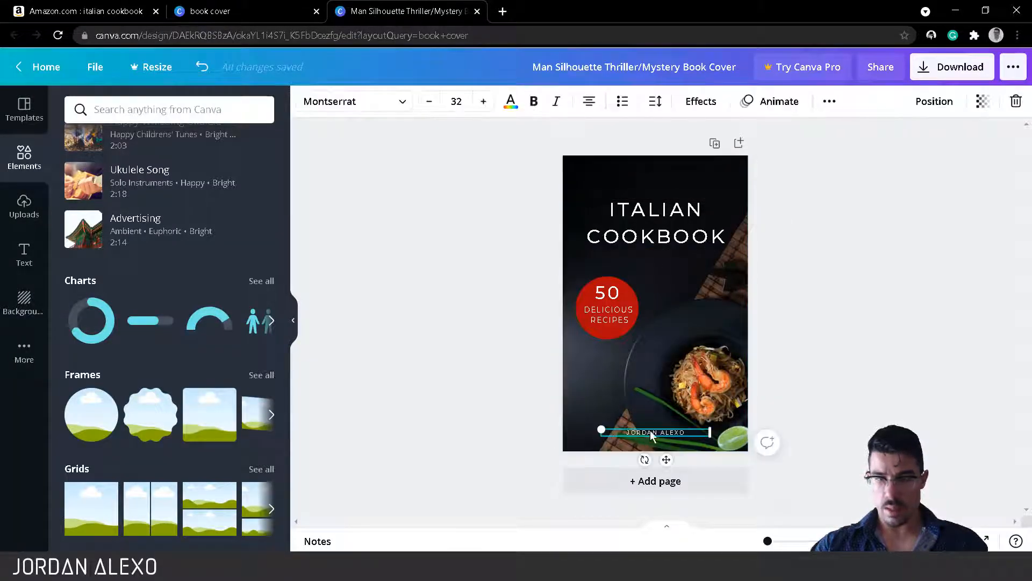
{"action": "left_click_drag", "start_coordinate": [636, 429], "coordinate": [656, 158]}
{"action": "left_click", "coordinate": [422, 275]}
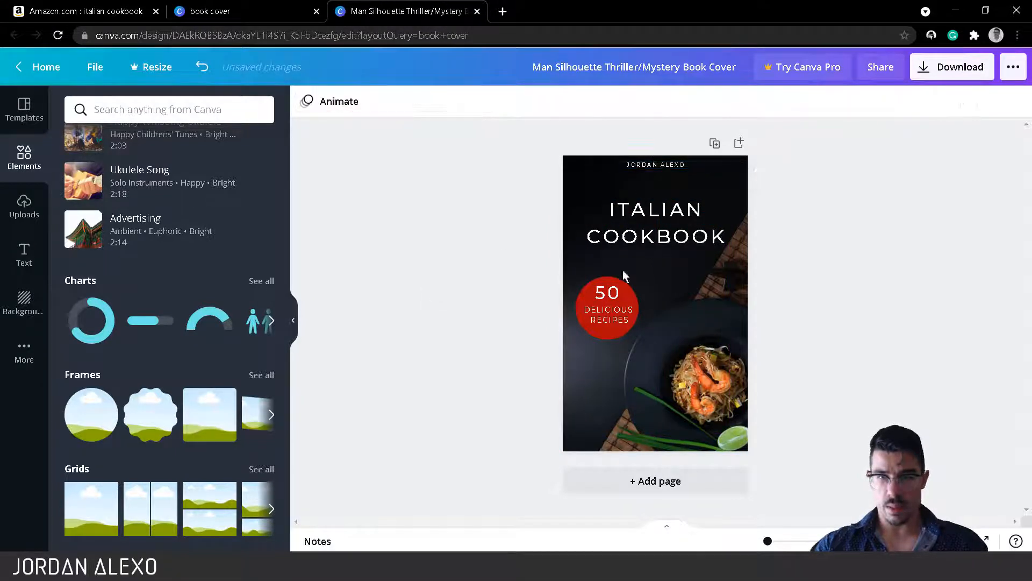
Step: Move the "ITALIAN COOKBOOK" title down so it sits just above the red circle
{"action": "left_click", "coordinate": [679, 225]}
{"action": "left_click_drag", "start_coordinate": [679, 225], "coordinate": [677, 257]}
{"action": "left_click", "coordinate": [669, 401]}
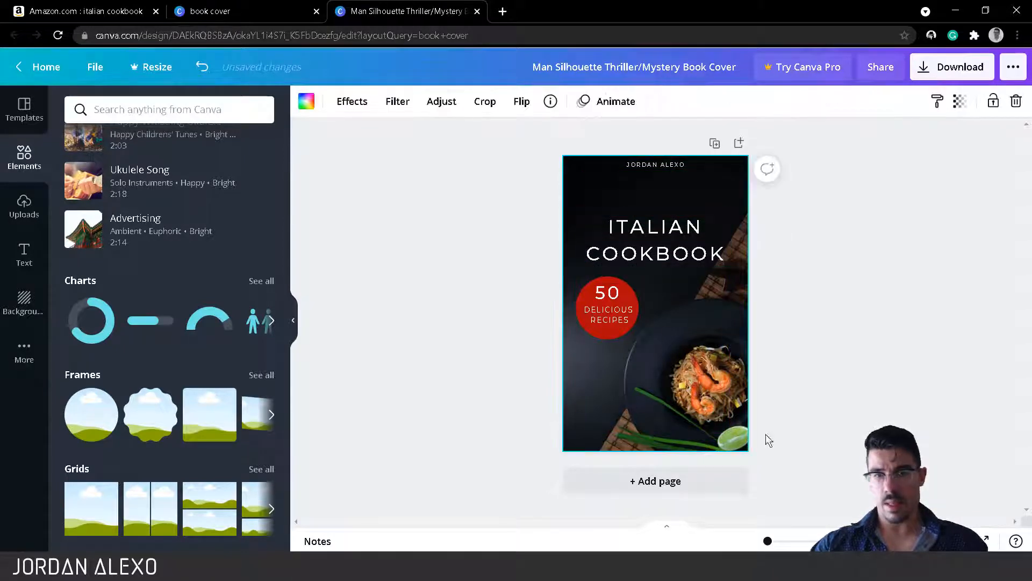
{"action": "left_click_drag", "start_coordinate": [672, 253], "coordinate": [676, 249]}
{"action": "left_click", "coordinate": [733, 376]}
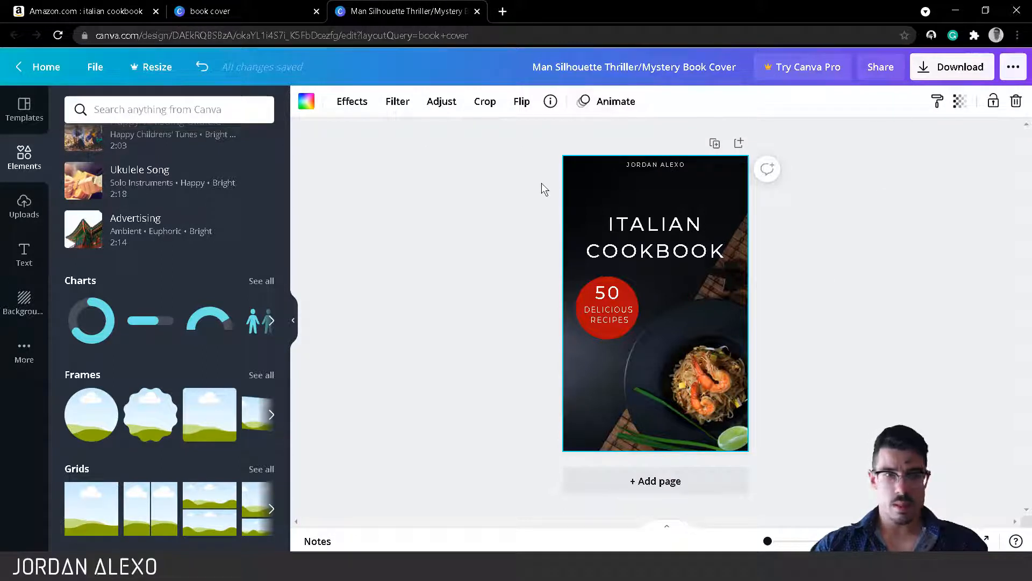
Step: Try out Photogenic effects on the cover's background photo and keep the Fresco effect
{"action": "left_click", "coordinate": [342, 102]}
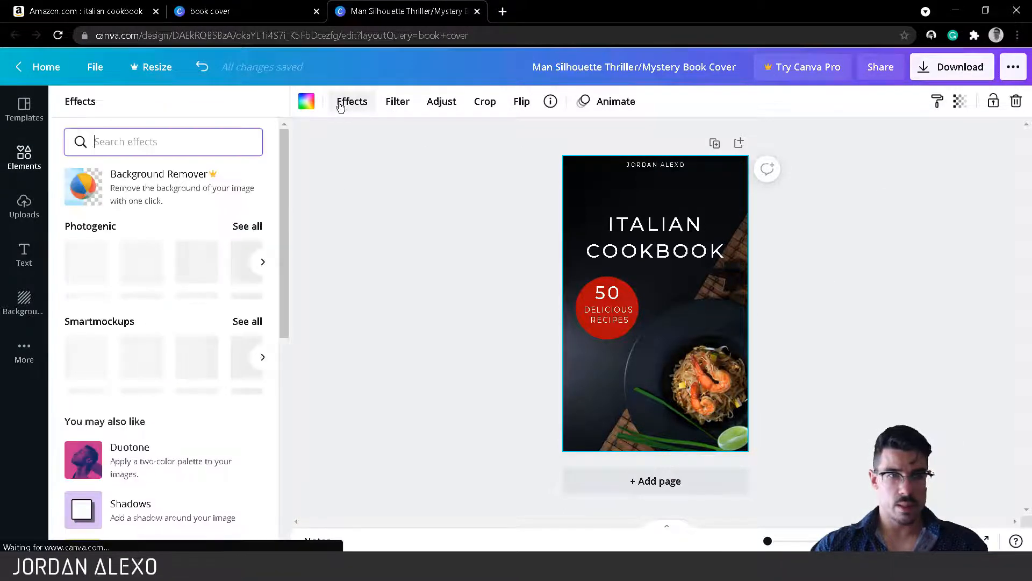
{"action": "left_click", "coordinate": [263, 262]}
{"action": "left_click", "coordinate": [264, 262]}
{"action": "left_click", "coordinate": [263, 263]}
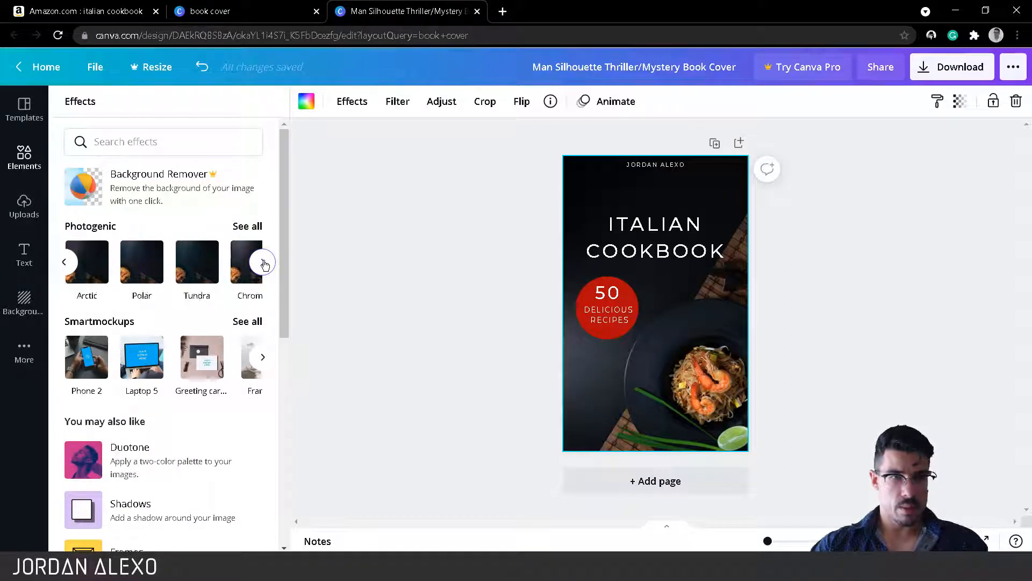
{"action": "left_click", "coordinate": [263, 263]}
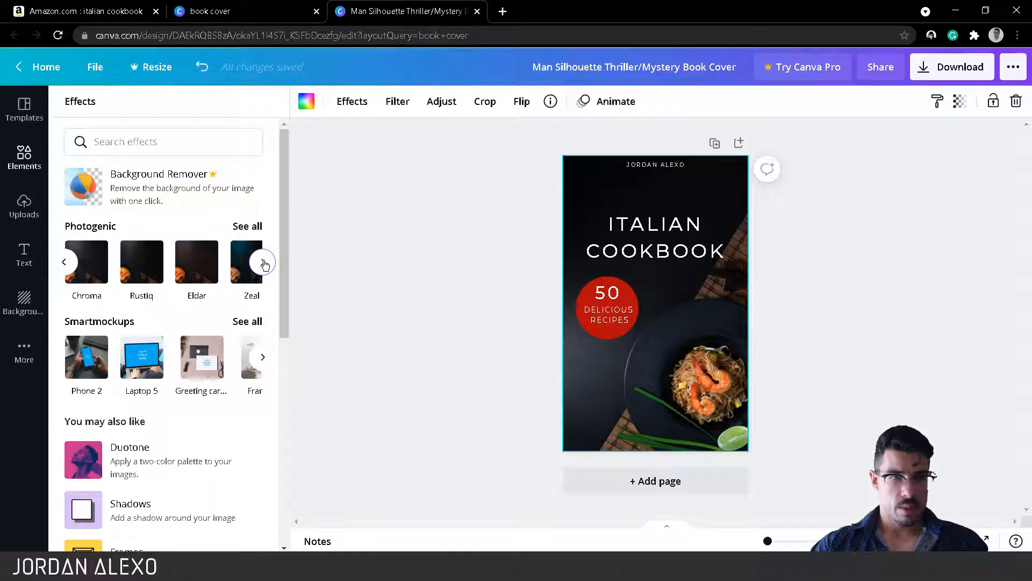
{"action": "left_click", "coordinate": [206, 267]}
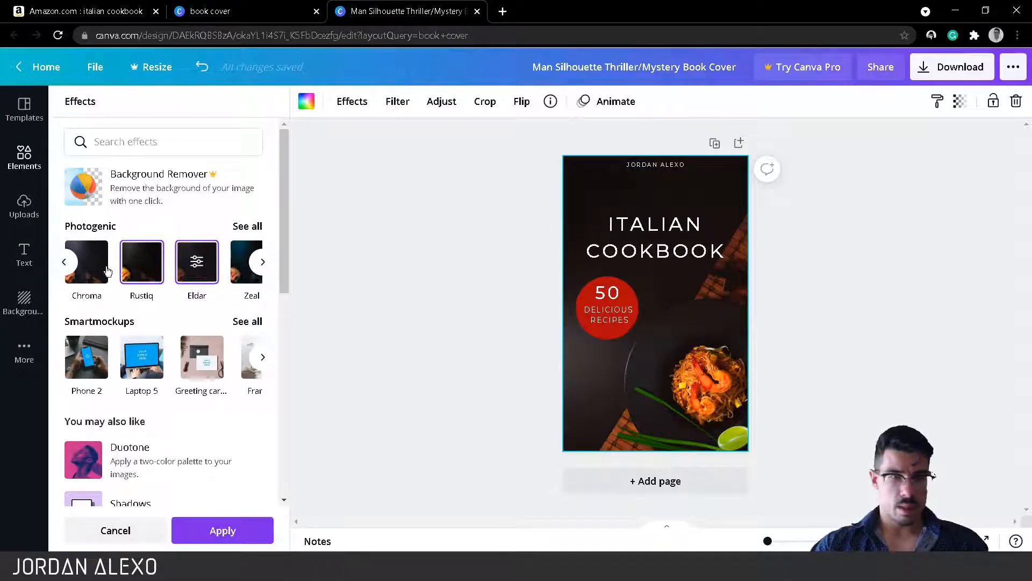
{"action": "left_click", "coordinate": [72, 264]}
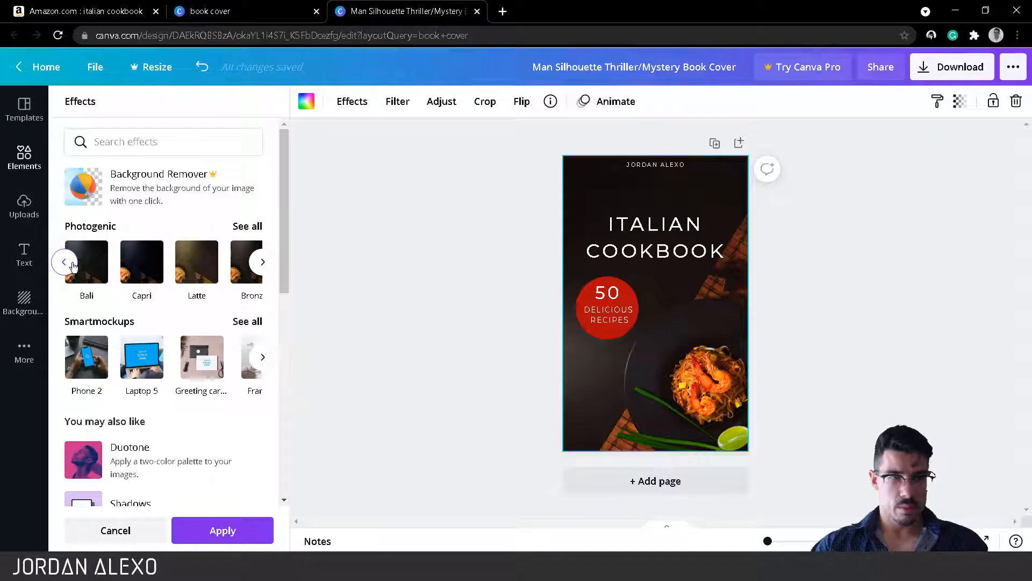
{"action": "left_click", "coordinate": [73, 267]}
{"action": "left_click", "coordinate": [73, 267]}
{"action": "left_click", "coordinate": [73, 266]}
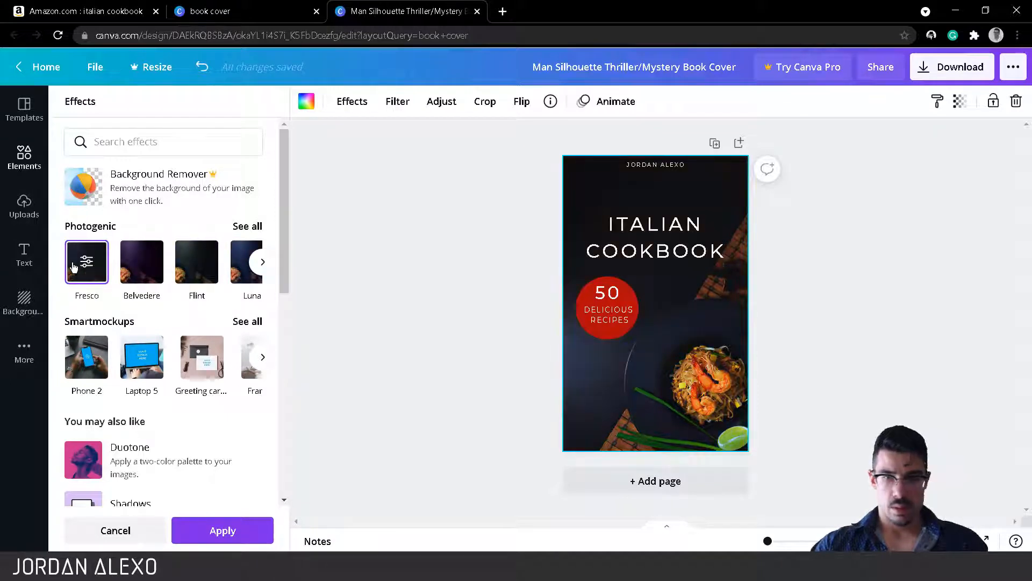
{"action": "left_click", "coordinate": [547, 451]}
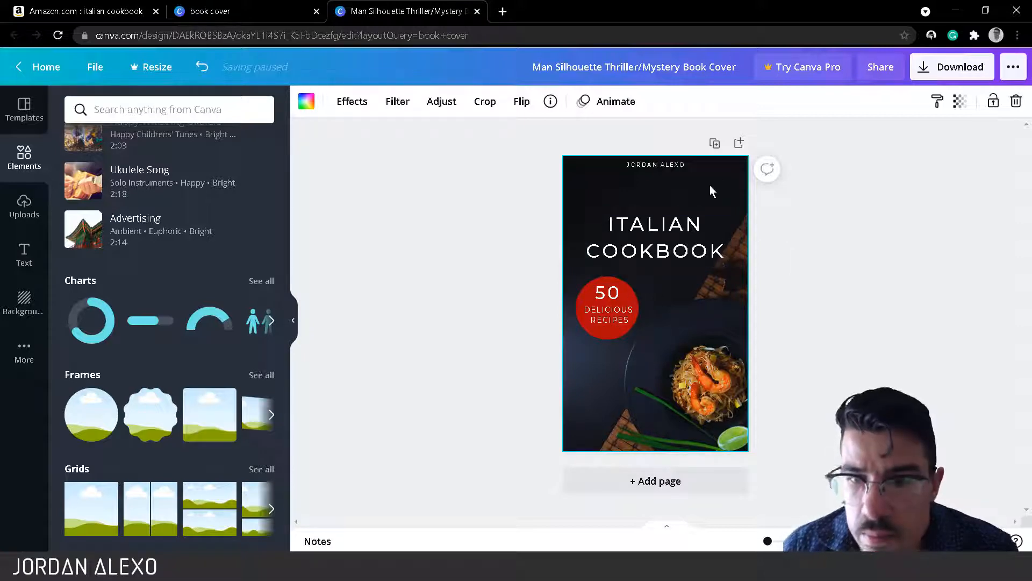
Step: Shift the author name slightly down from the cover's top edge, keeping it centred
{"action": "left_click", "coordinate": [676, 166]}
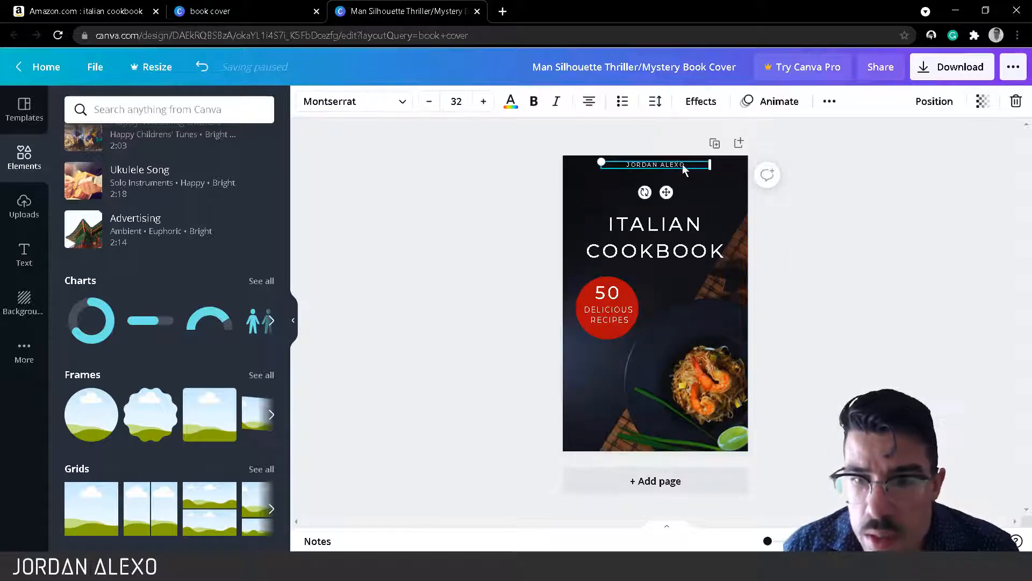
{"action": "left_click_drag", "start_coordinate": [682, 163], "coordinate": [682, 168]}
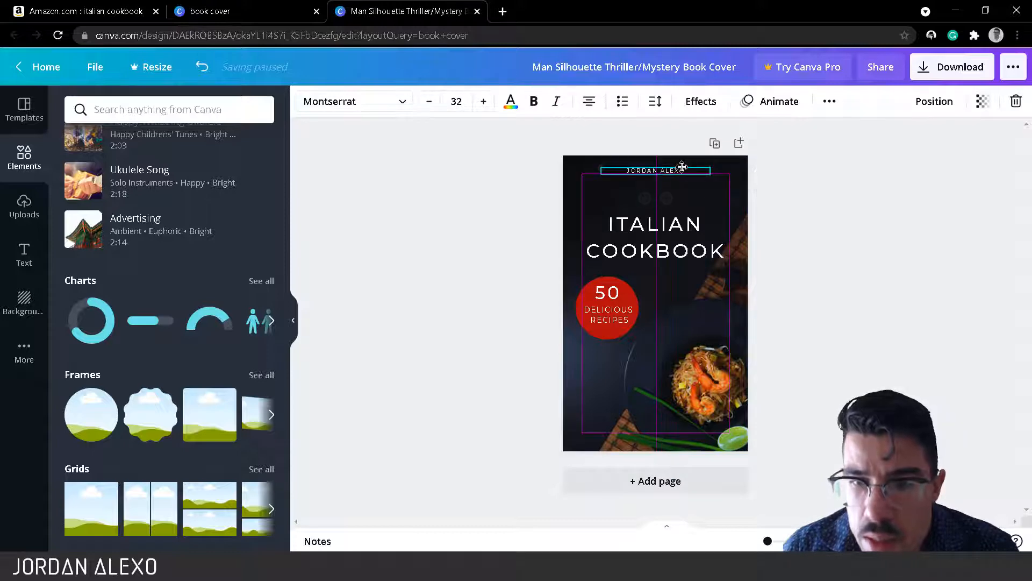
{"action": "left_click", "coordinate": [836, 228]}
Step: Nudge the title to the cover's horizontal centre and move the red circle with its text slightly down and toward the left edge
{"action": "left_click", "coordinate": [702, 248]}
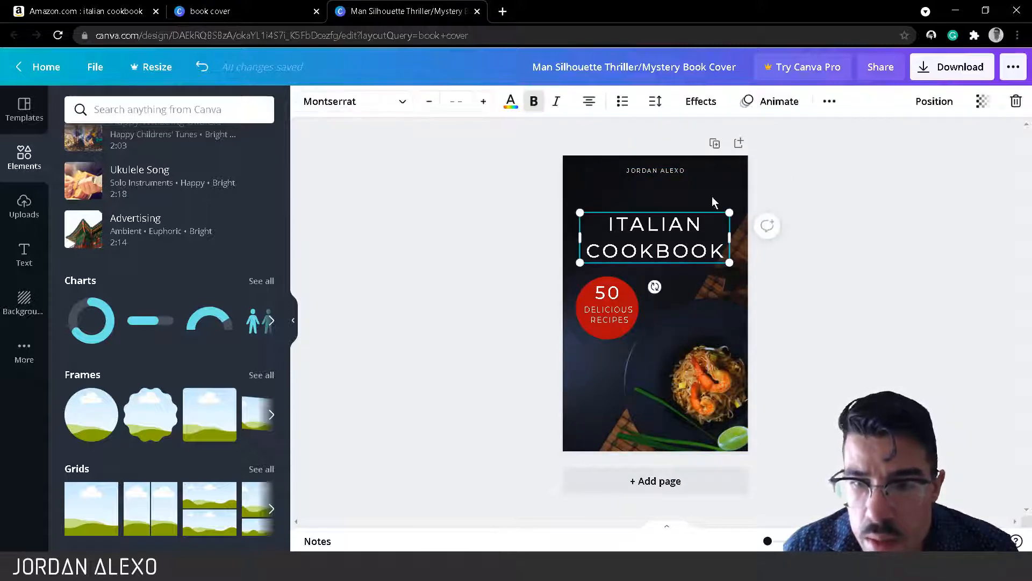
{"action": "left_click_drag", "start_coordinate": [737, 233], "coordinate": [715, 261]}
{"action": "left_click", "coordinate": [837, 291]}
{"action": "left_click", "coordinate": [812, 311]}
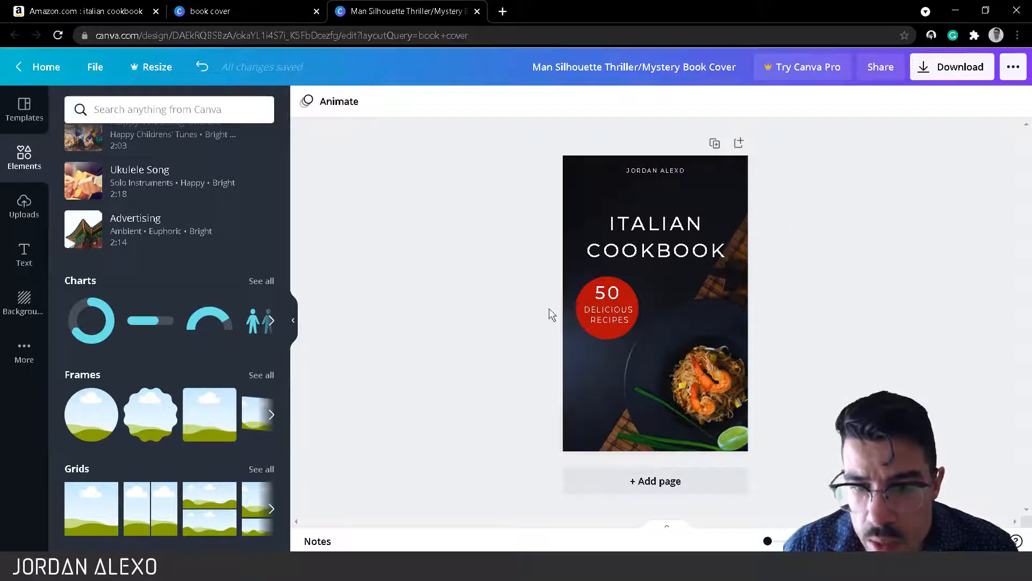
{"action": "left_click_drag", "start_coordinate": [545, 325], "coordinate": [612, 311]}
{"action": "left_click", "coordinate": [467, 372]}
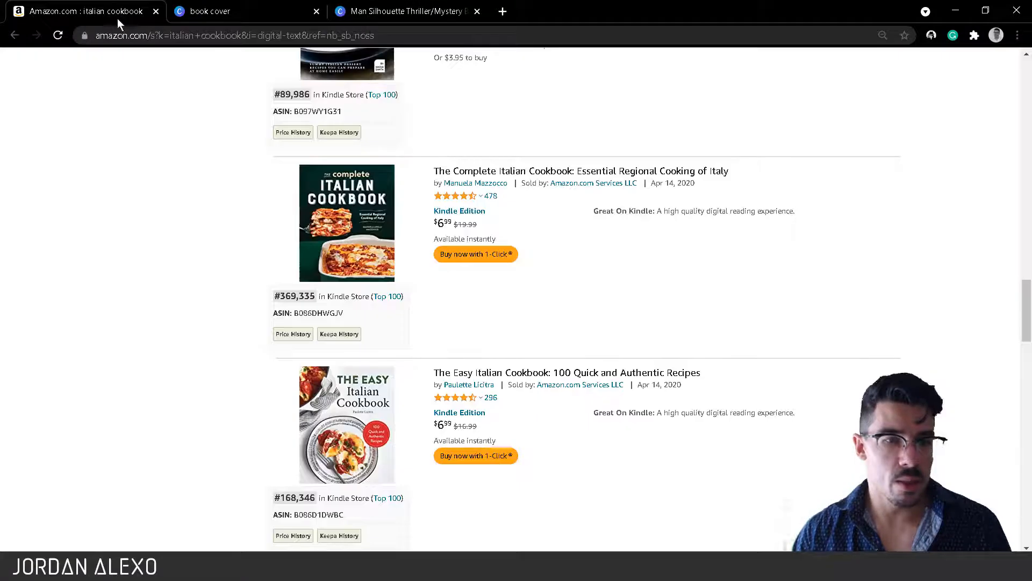
Step: Examine the Italian cookbook covers in Amazon's search results and compare them with the Canva cover design
{"action": "left_click", "coordinate": [117, 16]}
{"action": "mouse_move", "coordinate": [365, 193]}
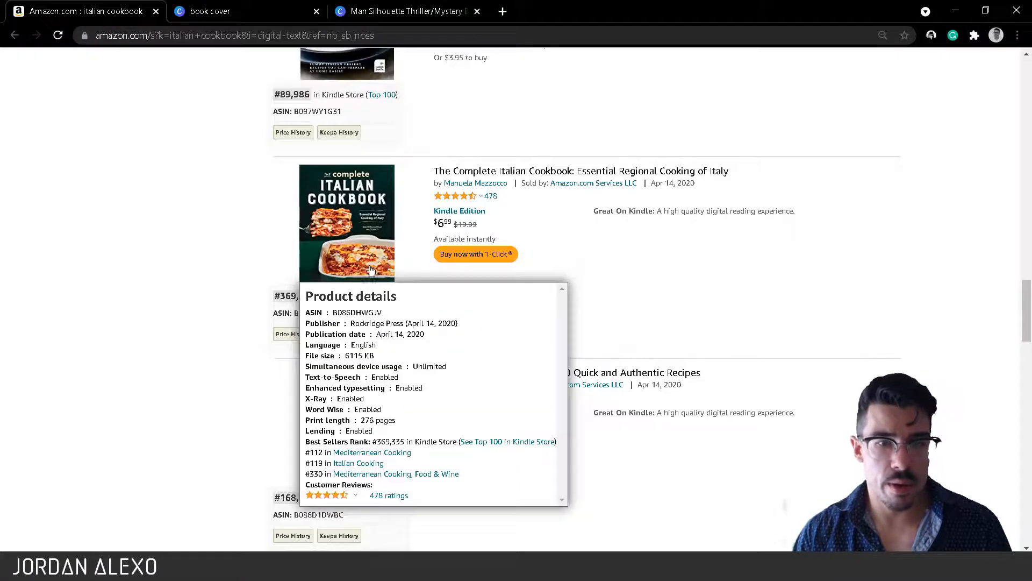
{"action": "scroll", "coordinate": [508, 344], "scroll_direction": "down", "scroll_amount": 4}
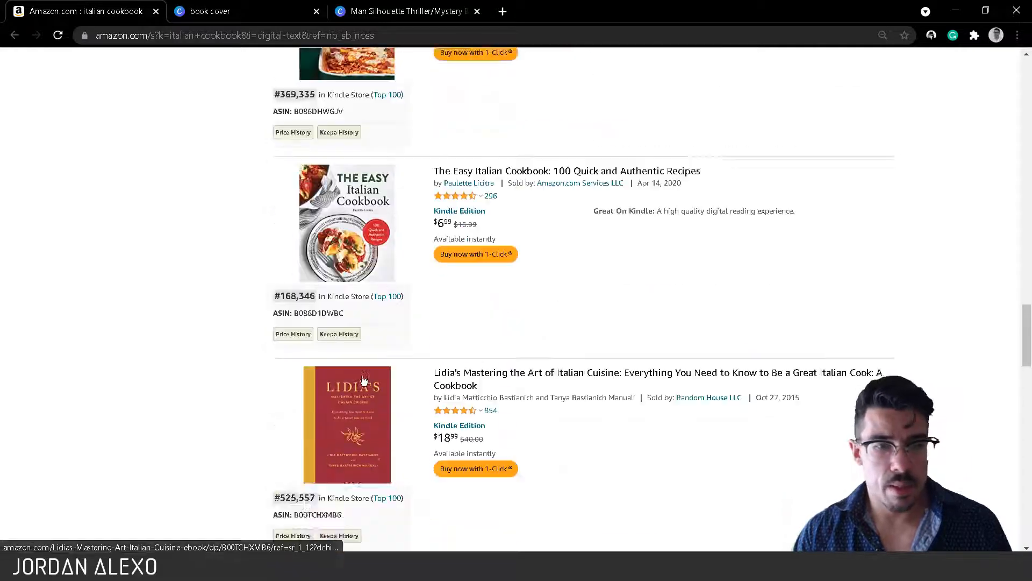
{"action": "scroll", "coordinate": [363, 379], "scroll_direction": "down", "scroll_amount": 1}
{"action": "mouse_move", "coordinate": [367, 384]}
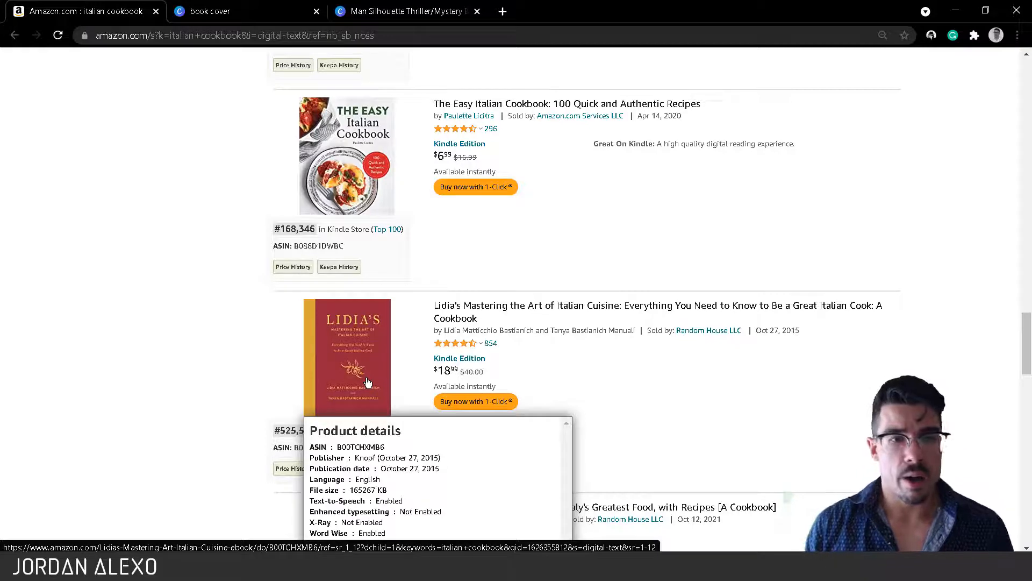
{"action": "left_click", "coordinate": [268, 11]}
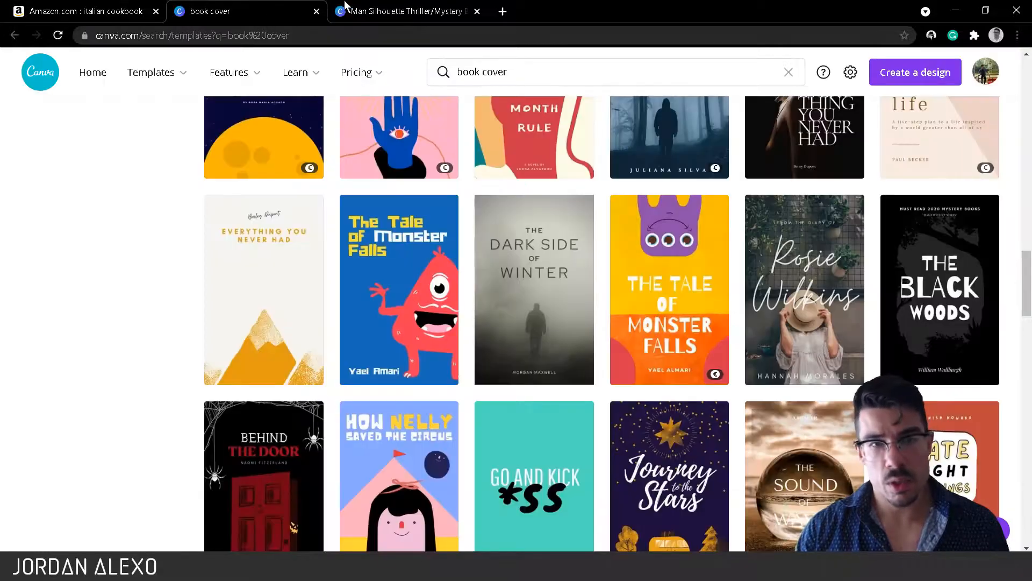
{"action": "key", "text": "ctrl+Tab"}
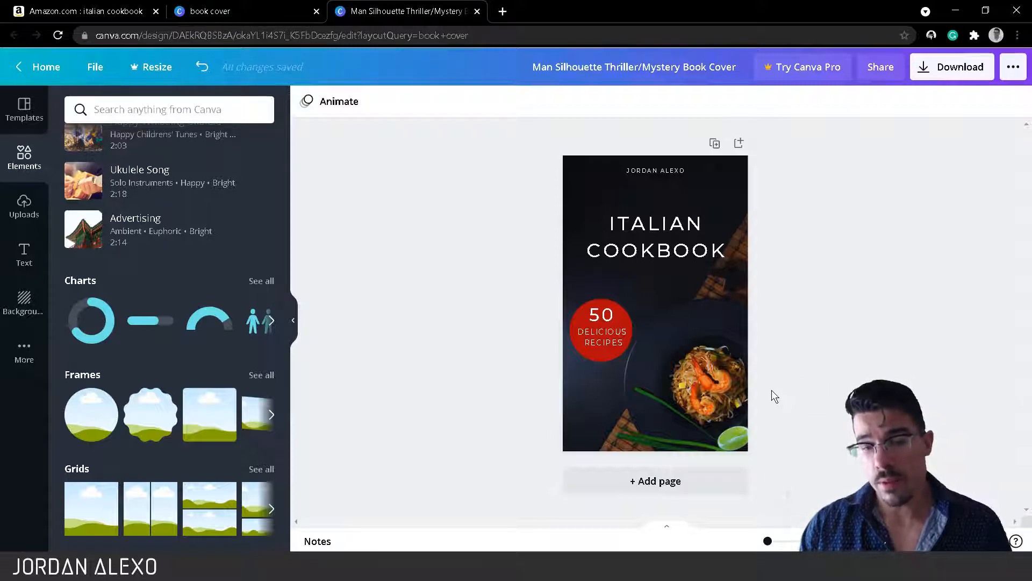
{"action": "left_click", "coordinate": [728, 408]}
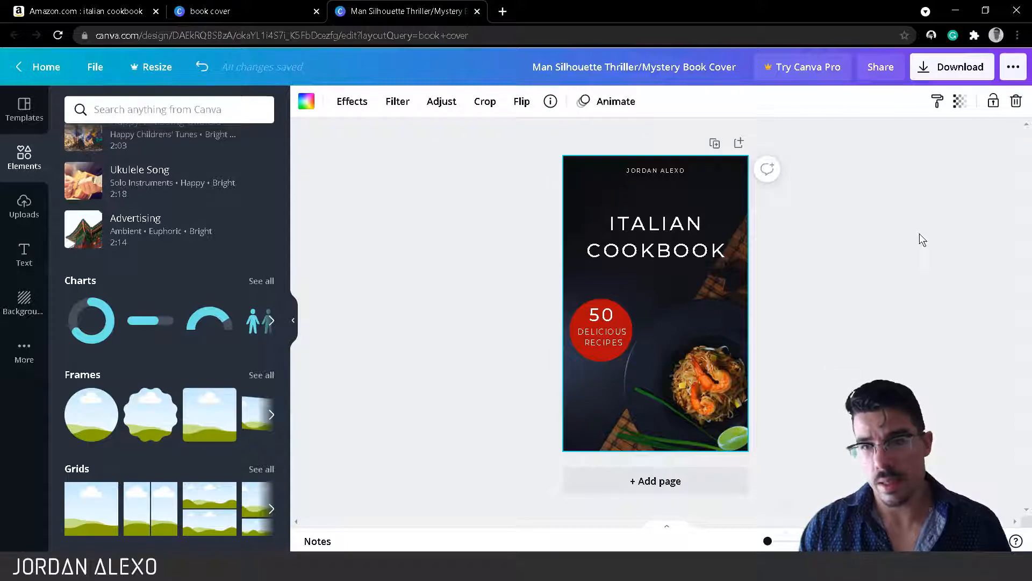